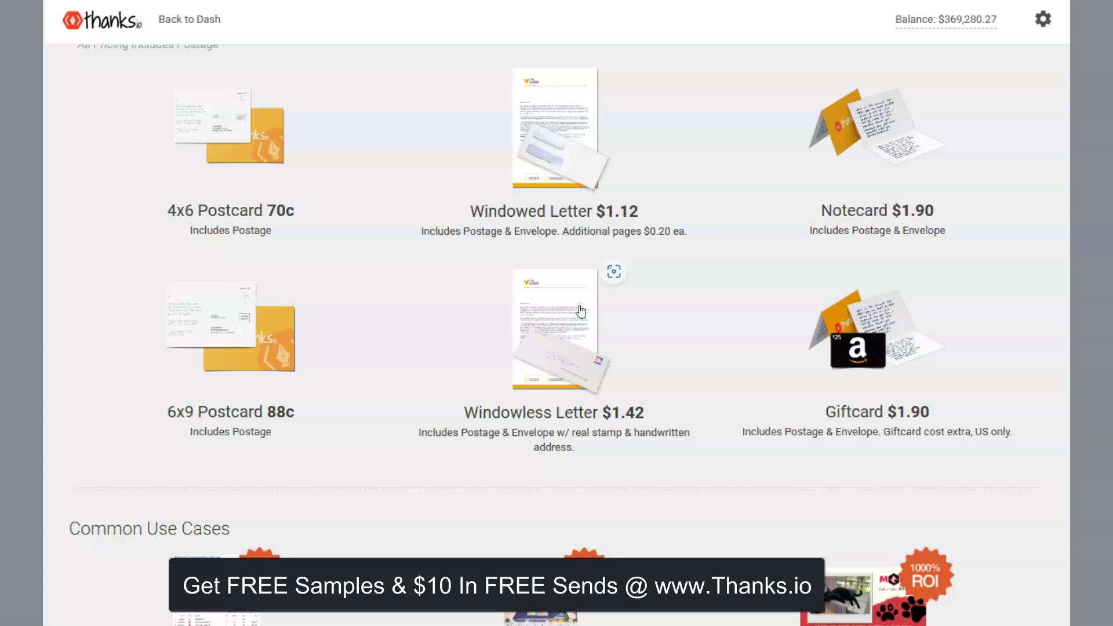
Step: Return to the account dashboard and scroll through its stats
left_click(198, 29)
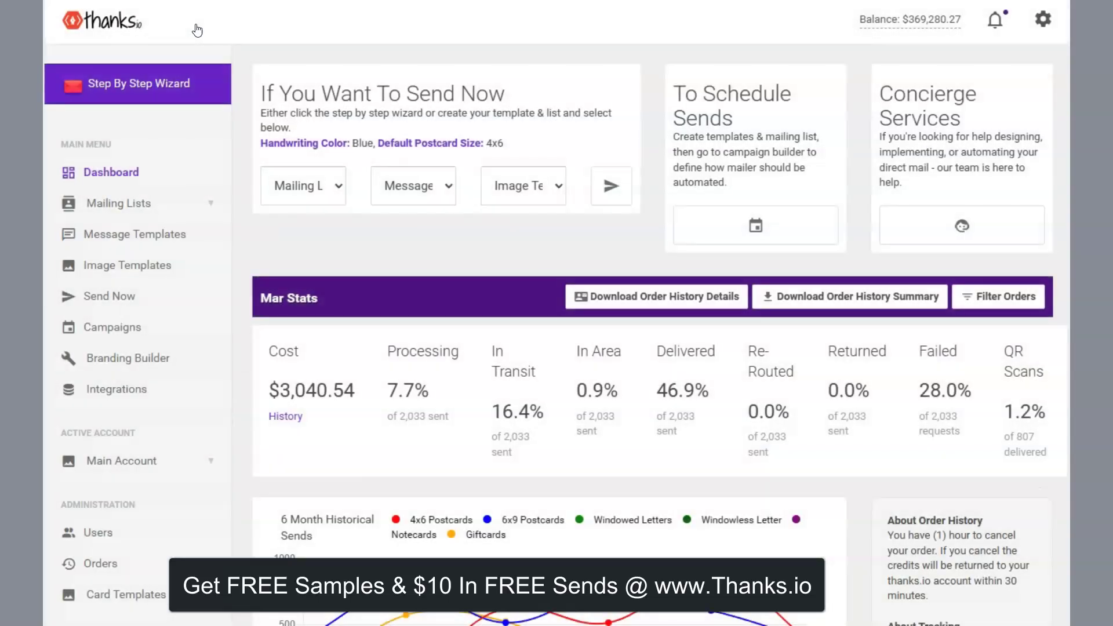
scroll(691, 261, "down", 5)
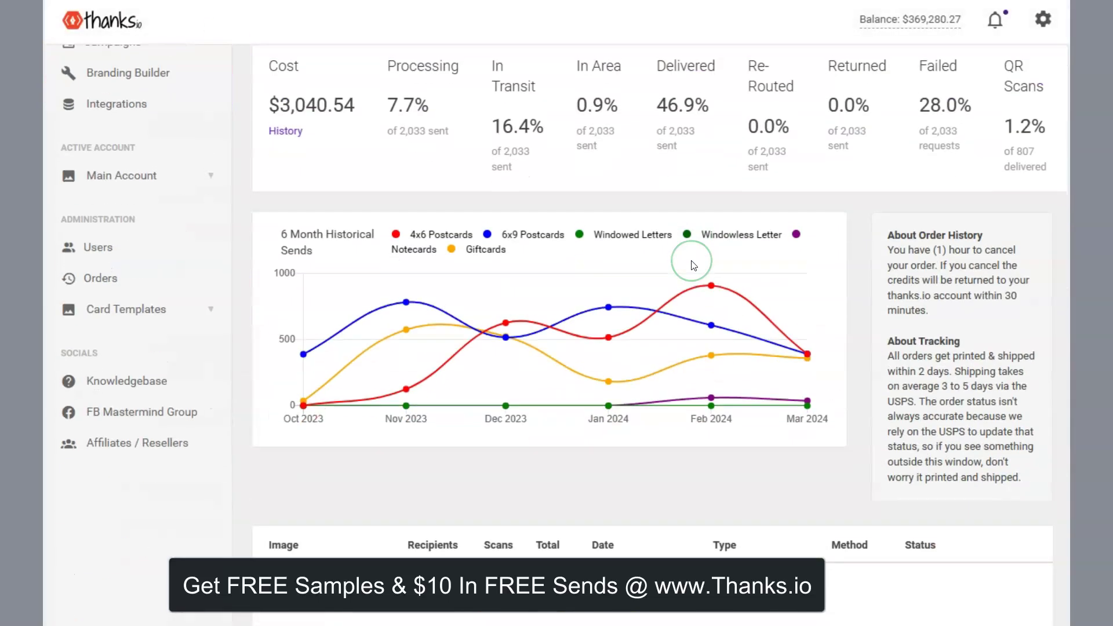
scroll(691, 261, "down", 5)
scroll(691, 261, "down", 7)
scroll(694, 266, "up", 10)
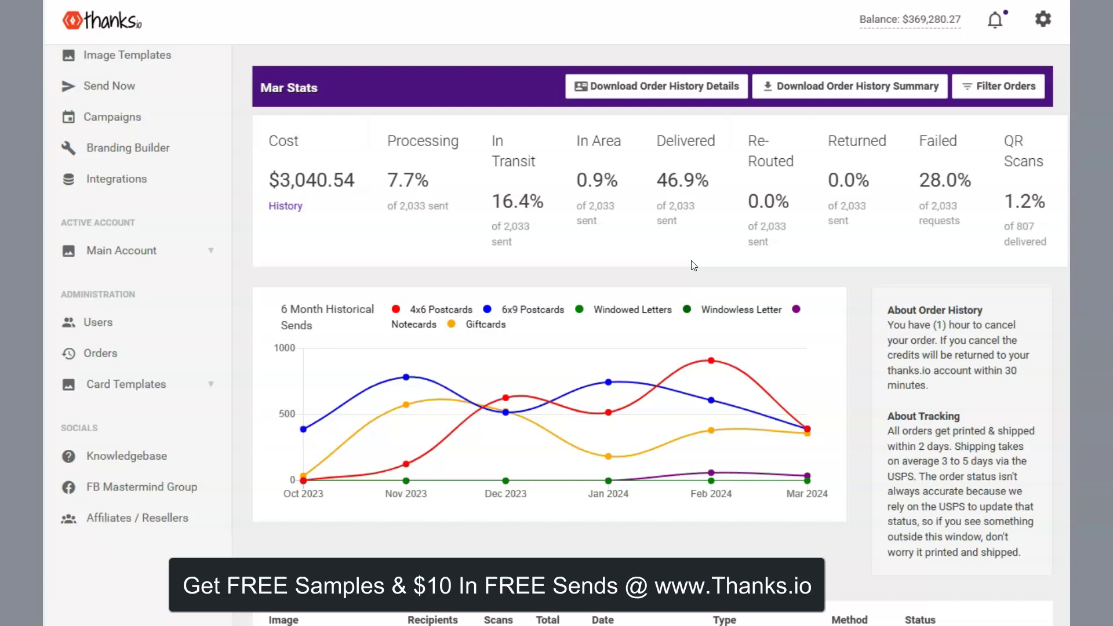
scroll(693, 265, "up", 5)
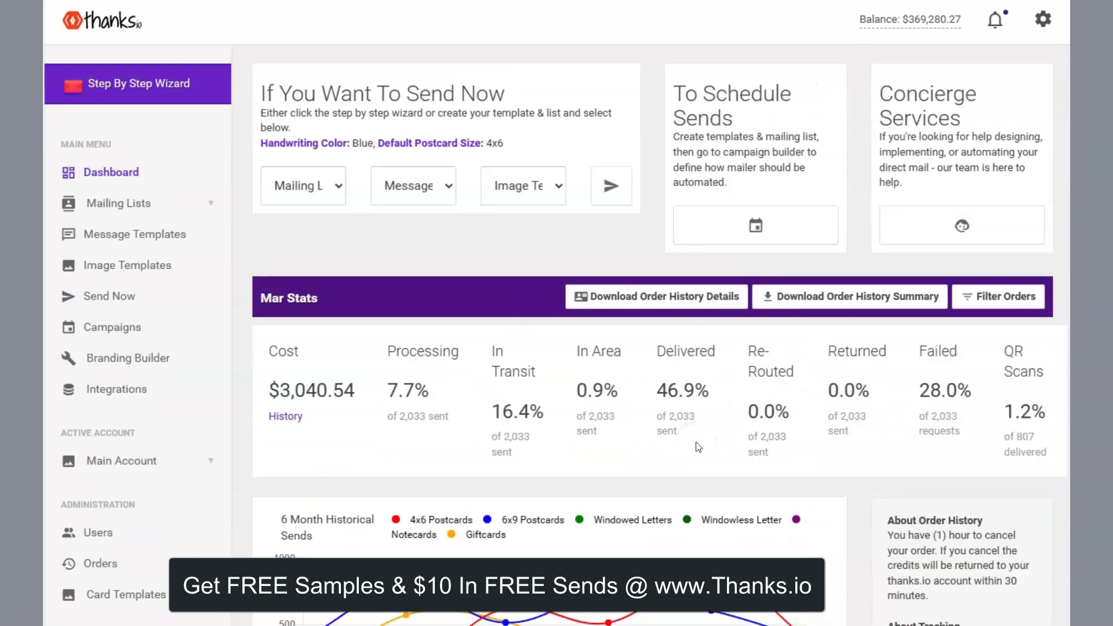
Step: Highlight the Concierge Services and To Schedule Sends headings and go to Campaigns
left_click_drag(966, 123, 896, 96)
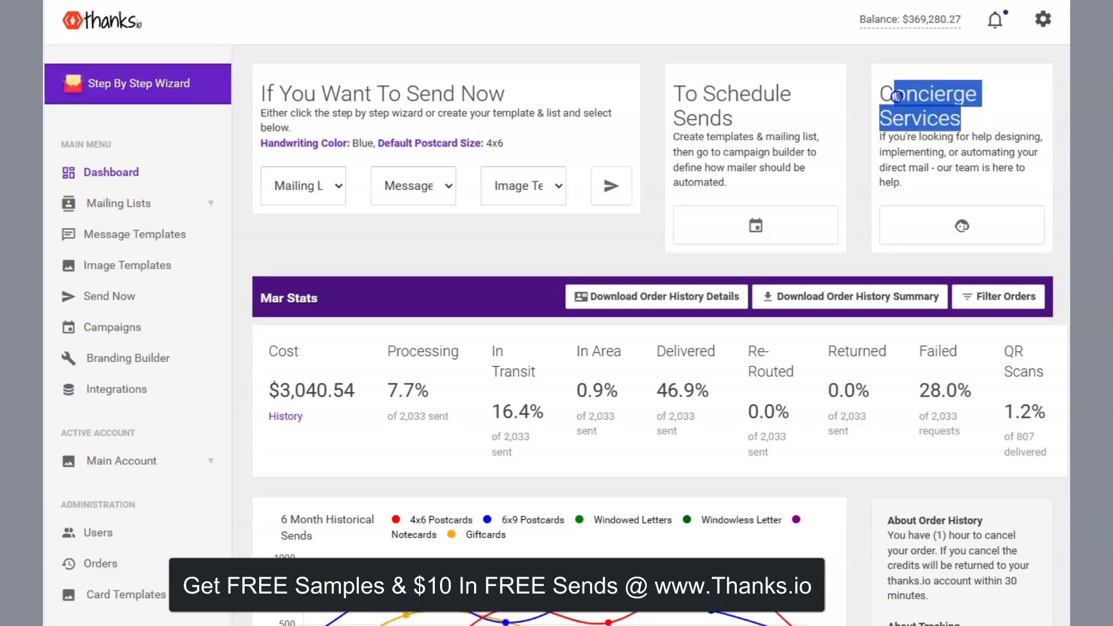
left_click(766, 114)
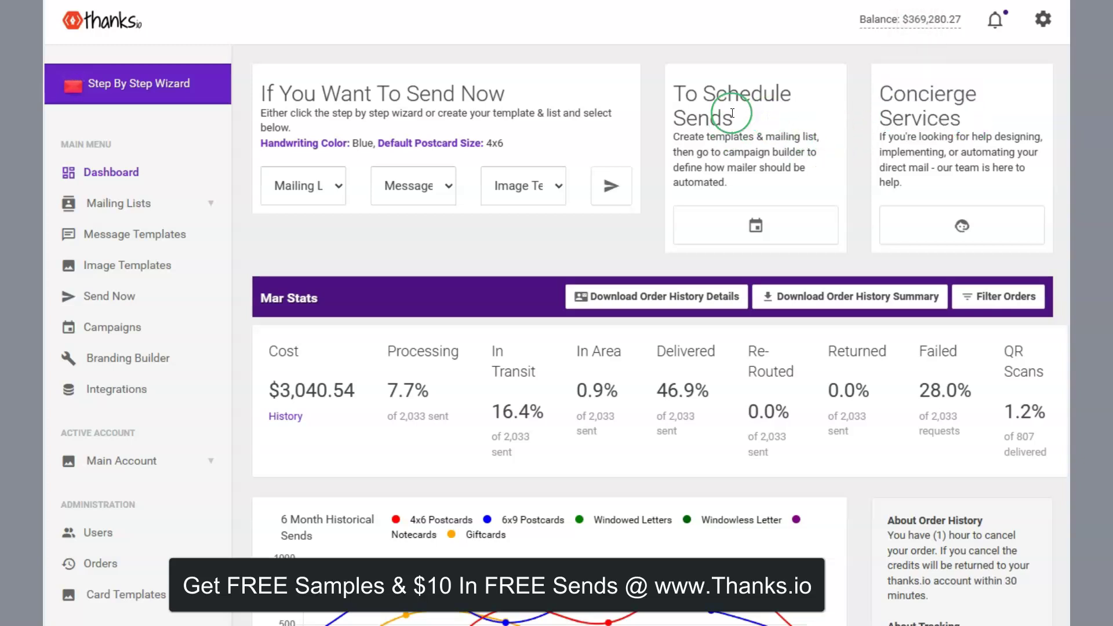
left_click_drag(733, 113, 663, 99)
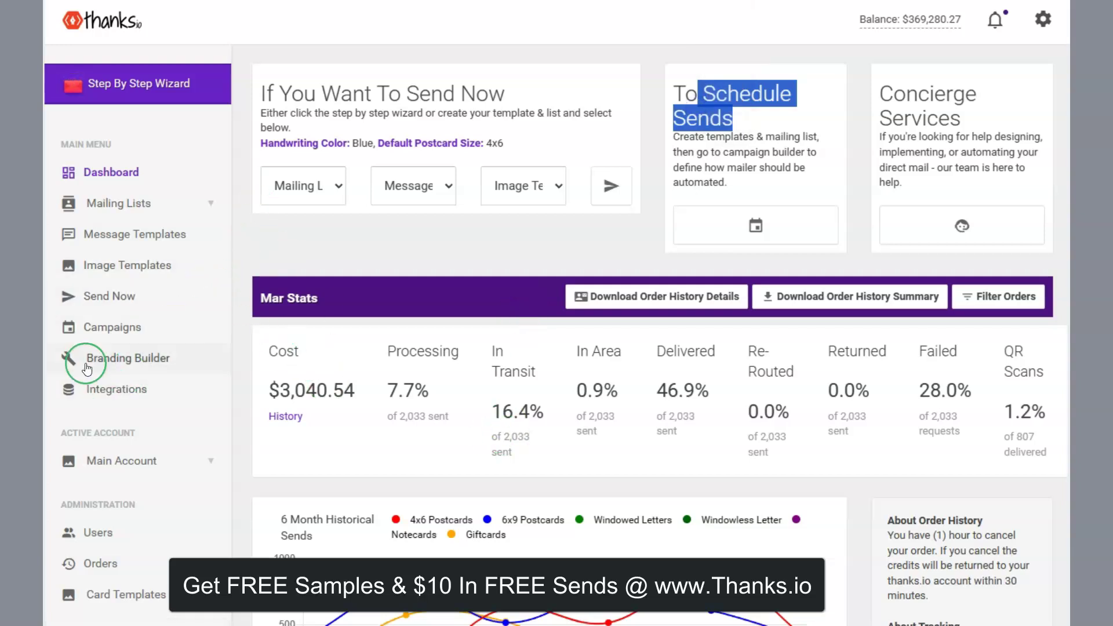
left_click(74, 331)
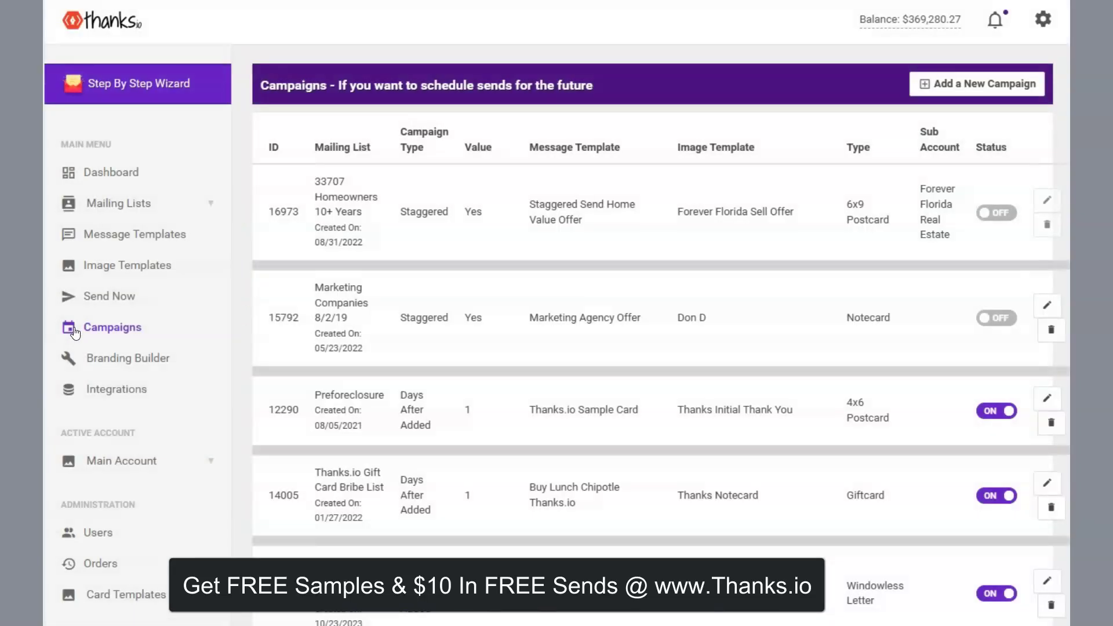
left_click(993, 90)
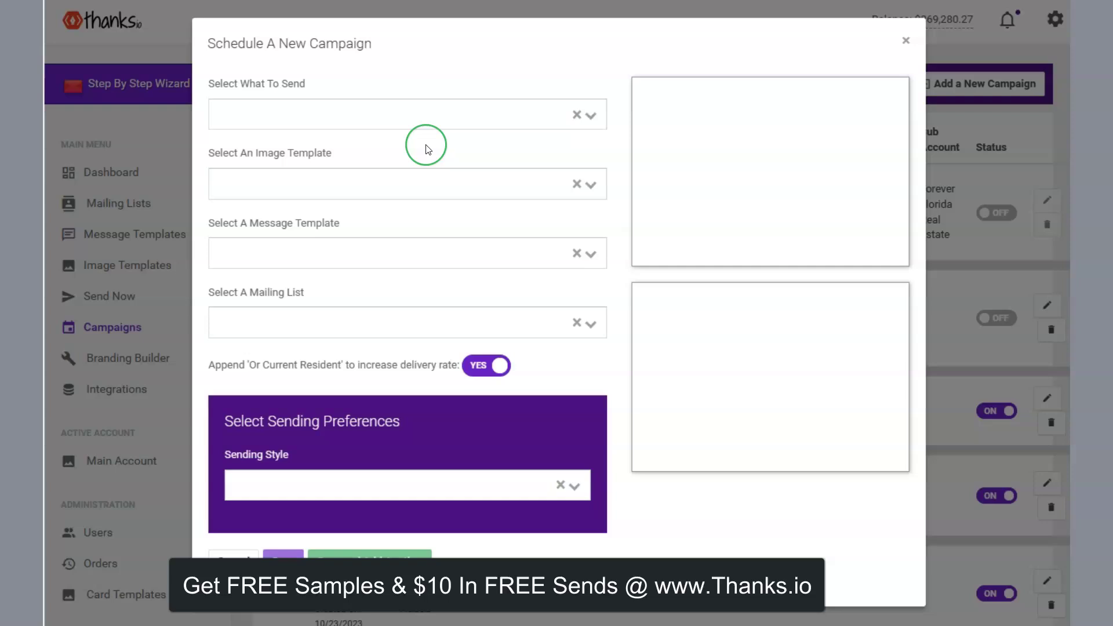
left_click(300, 114)
left_click(293, 183)
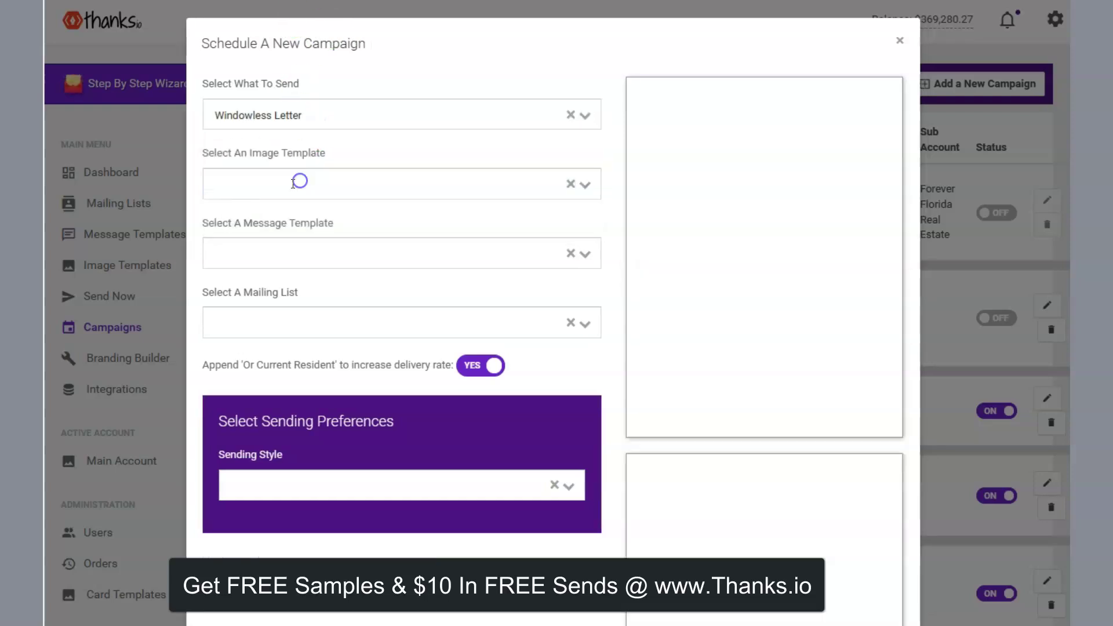
left_click(333, 256)
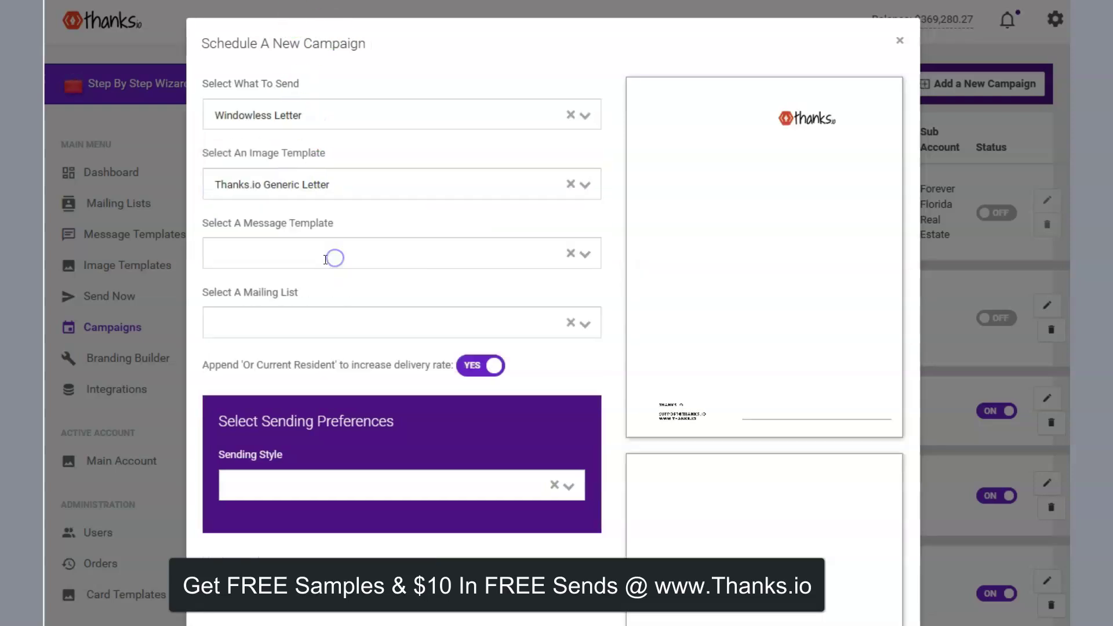
left_click(325, 247)
left_click(318, 303)
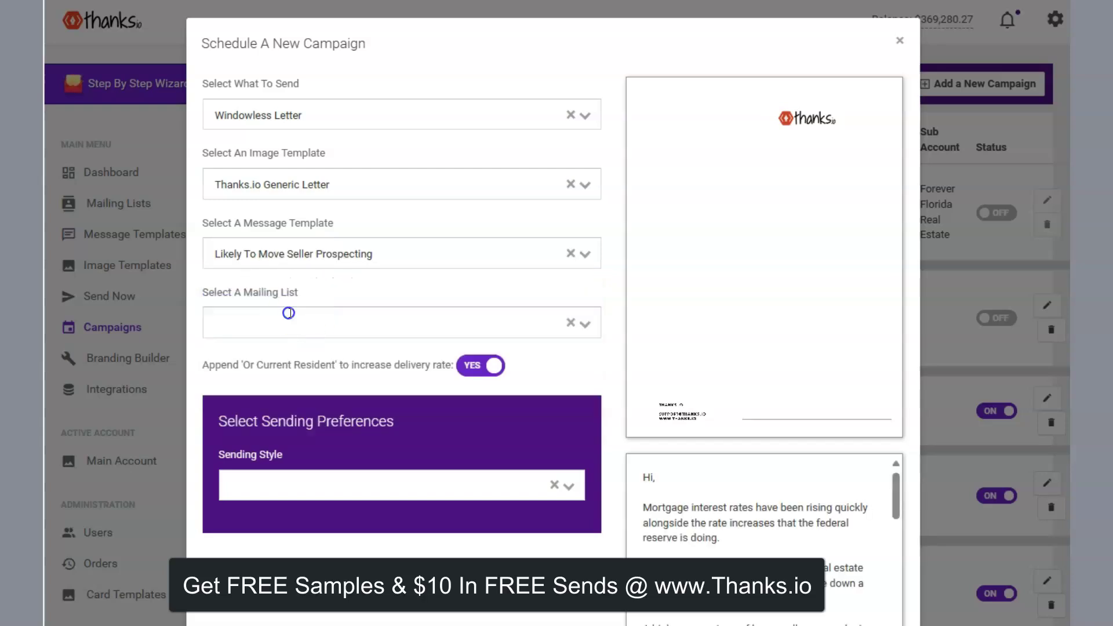
left_click(258, 315)
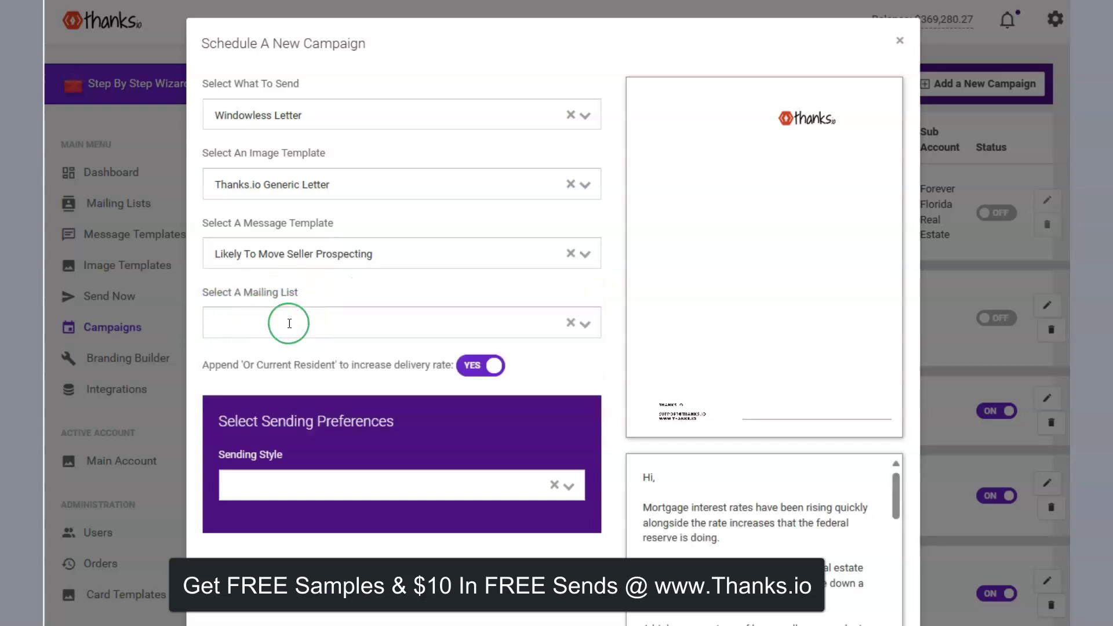
left_click(287, 386)
scroll(371, 366, "down", 2)
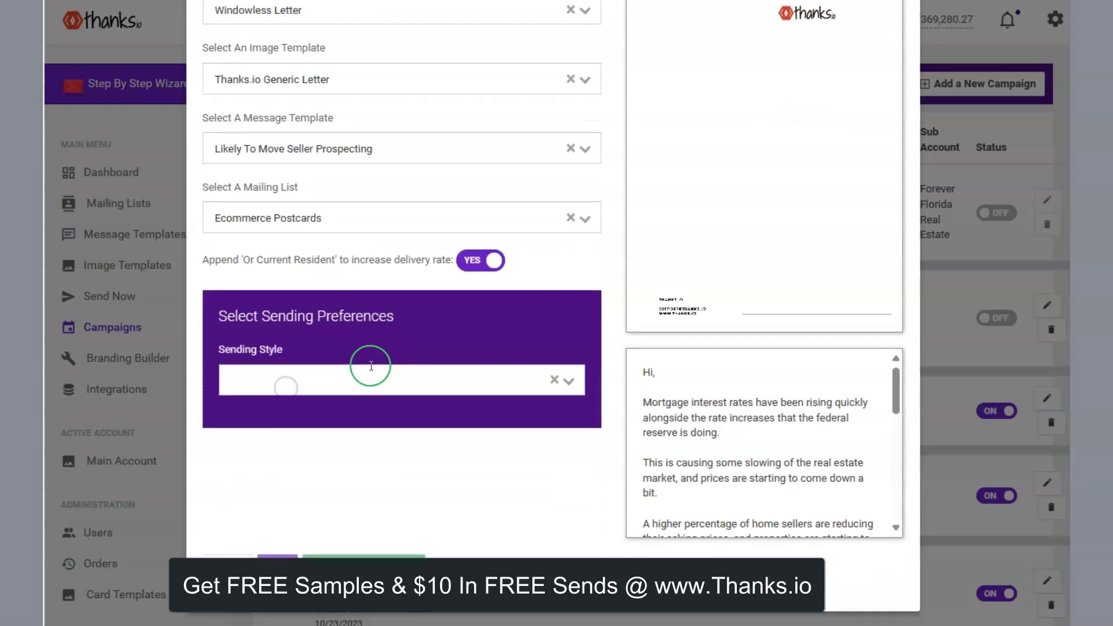
left_click(332, 389)
left_click(331, 507)
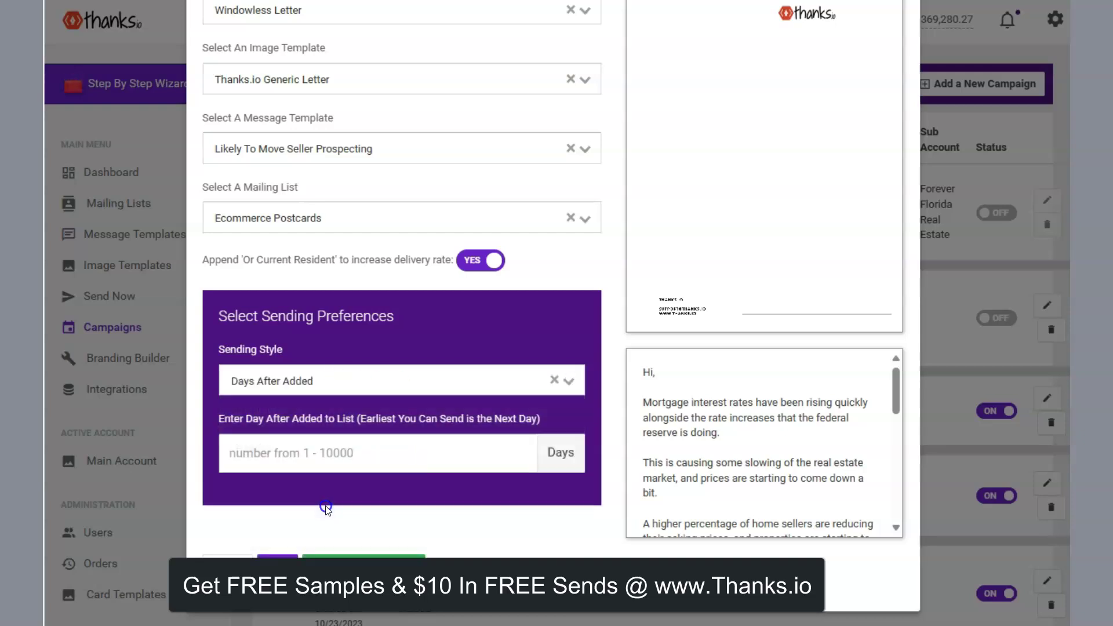
left_click(297, 462)
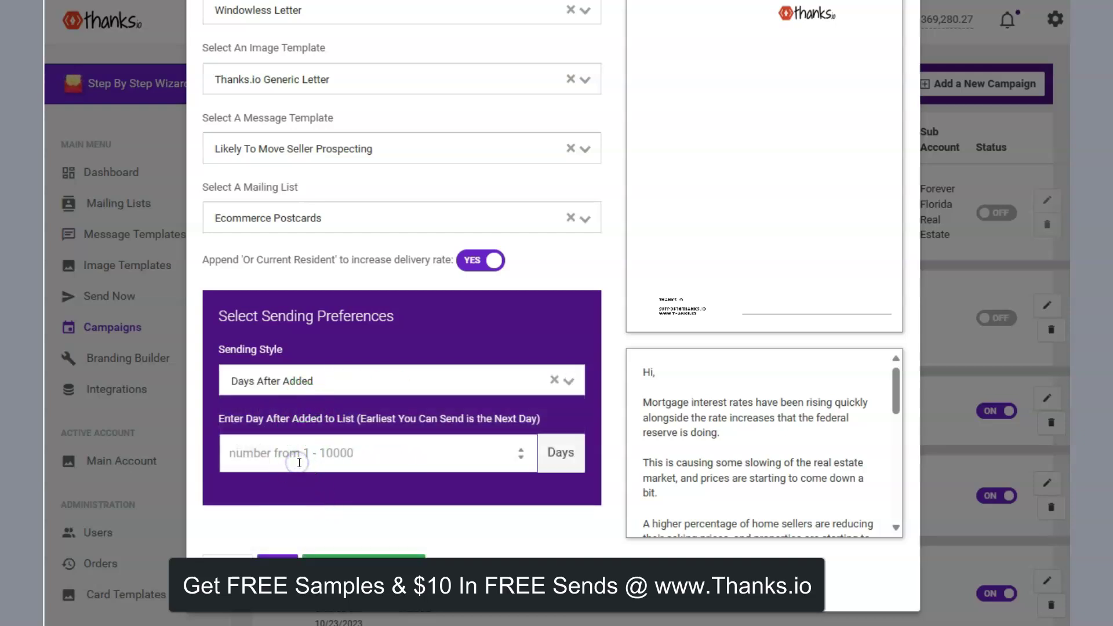
type("1")
left_click(285, 385)
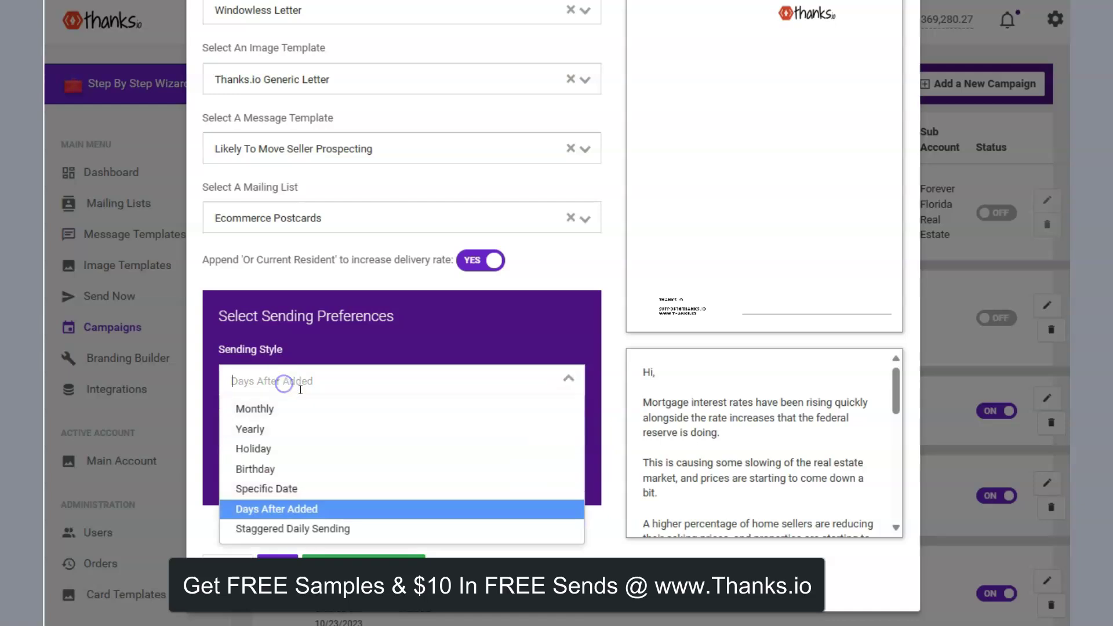
left_click(280, 466)
left_click(295, 385)
key("Up")
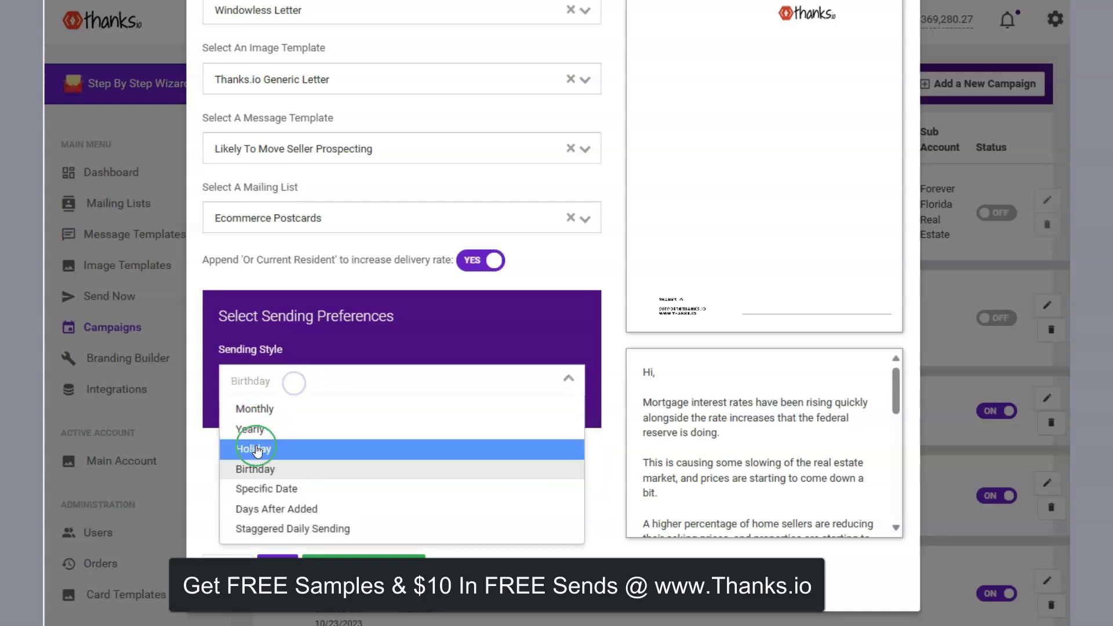
key("Return")
left_click(350, 386)
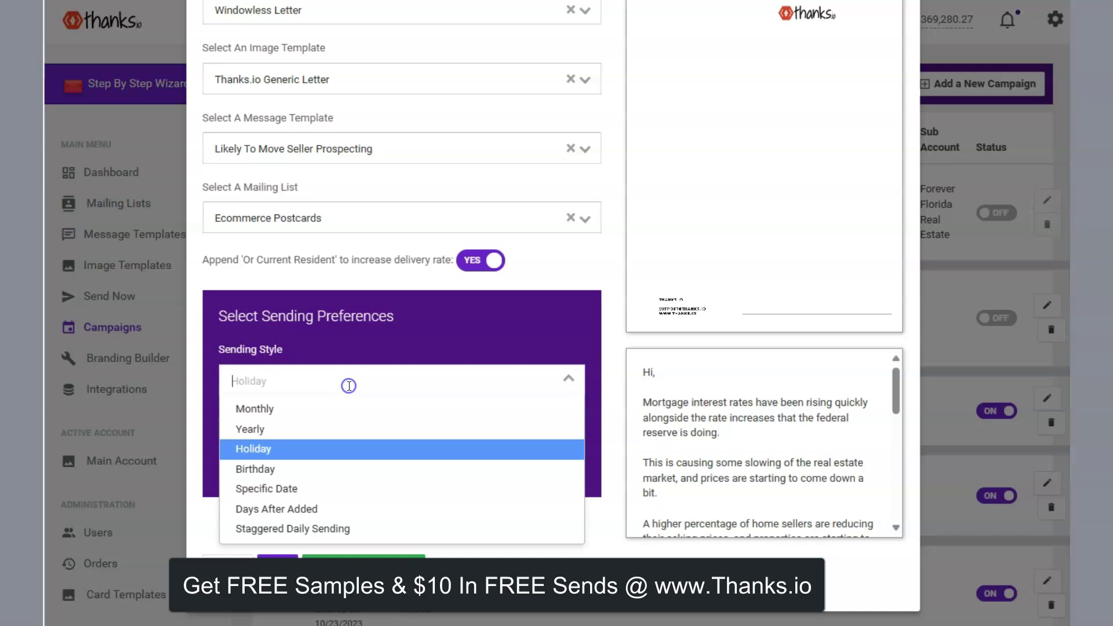
left_click(281, 450)
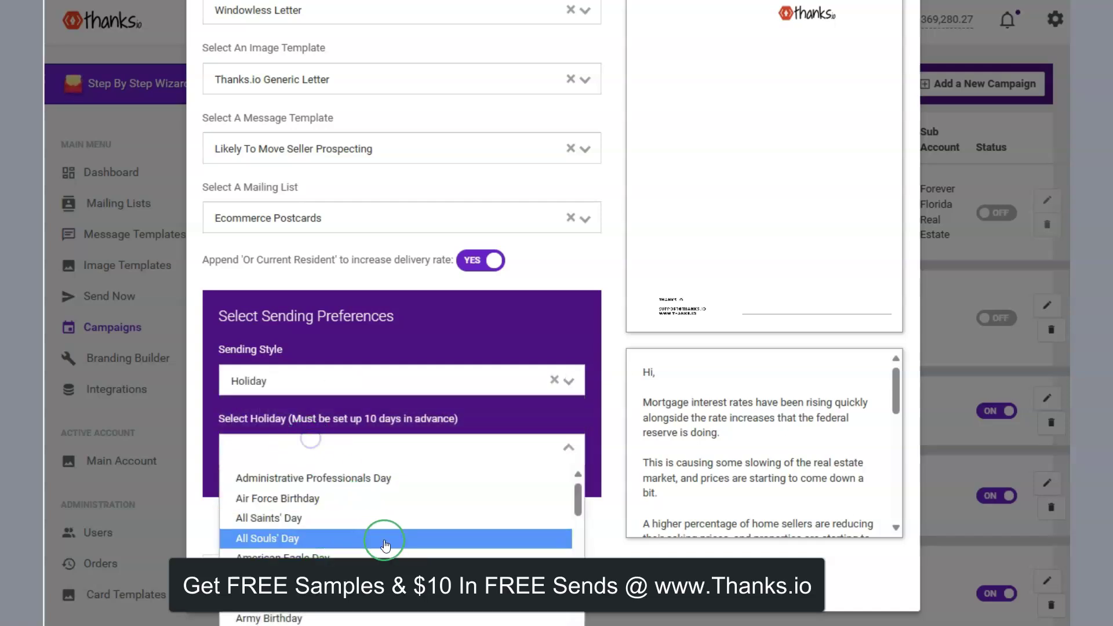
scroll(394, 603, "down", 2)
scroll(406, 528, "down", 5)
scroll(406, 522, "up", 5)
scroll(406, 519, "up", 2)
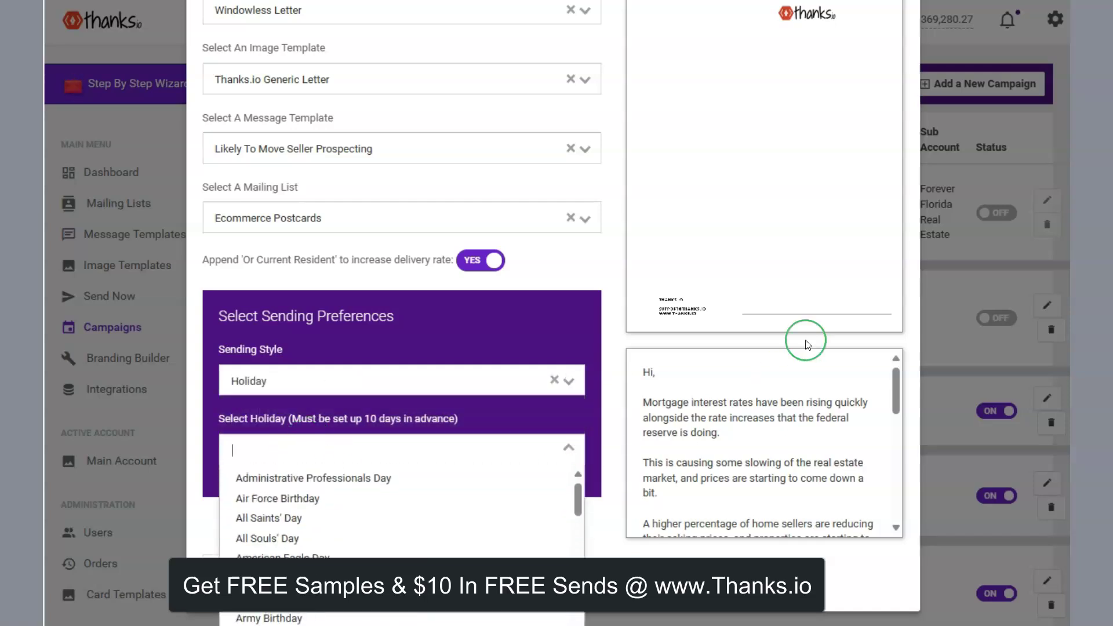
left_click(979, 185)
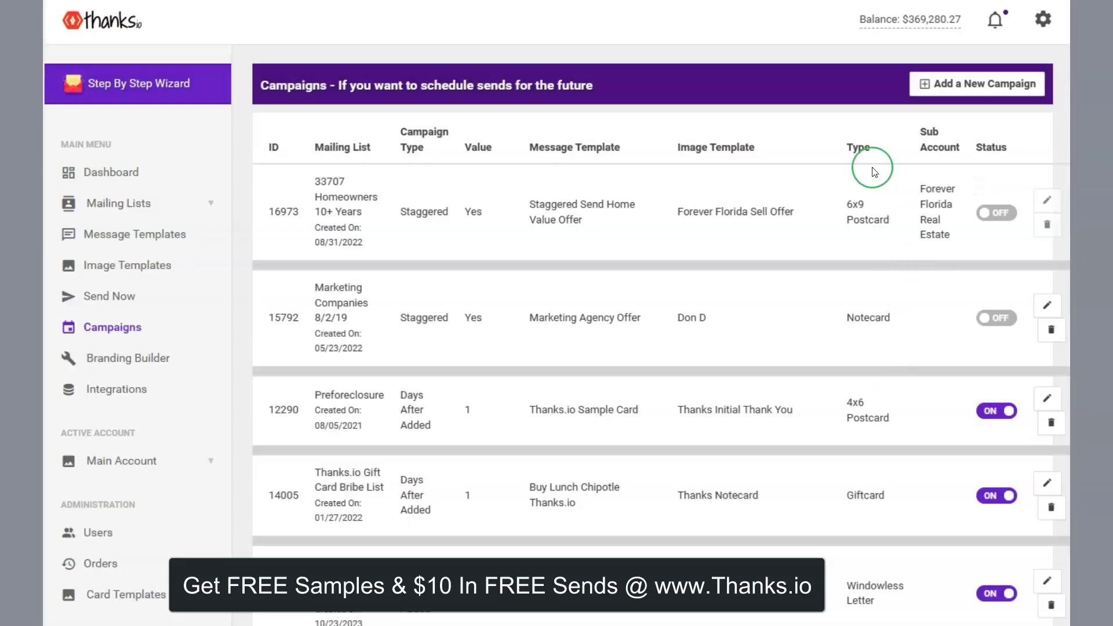
Step: Pass through Message Templates to the Integrations page and scroll its cards
left_click(141, 242)
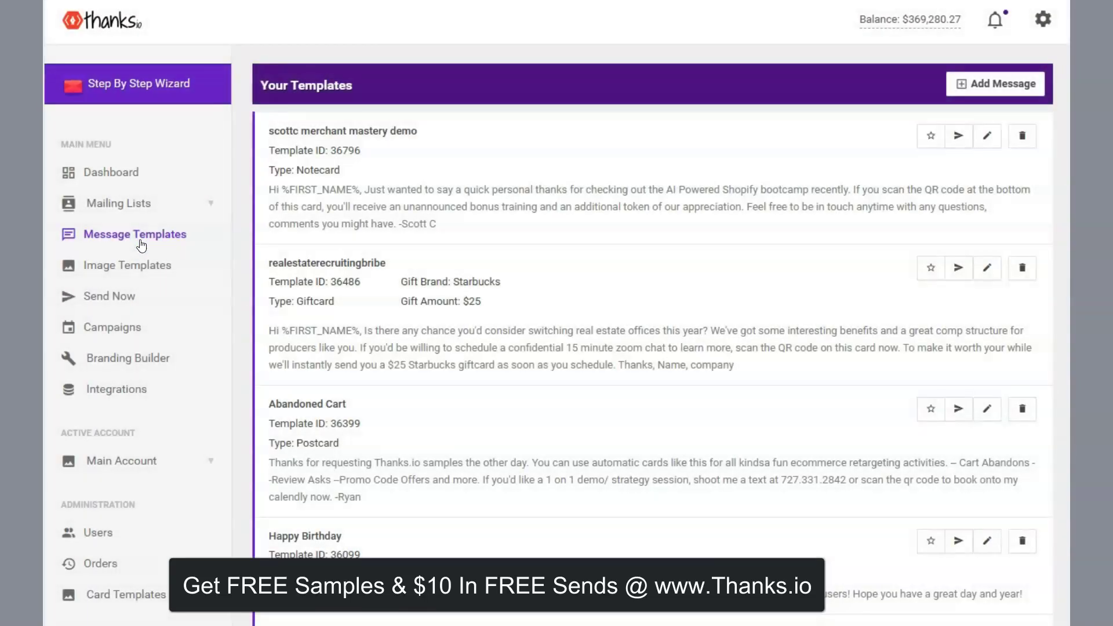
left_click(127, 394)
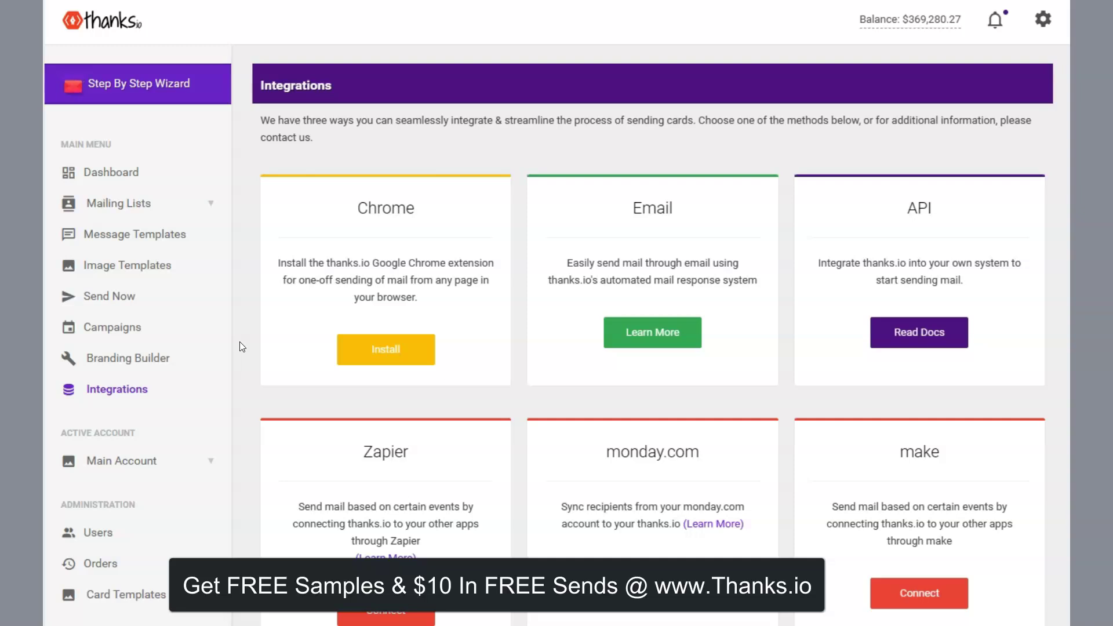
scroll(760, 381, "down", 3)
scroll(760, 380, "down", 3)
scroll(762, 386, "down", 3)
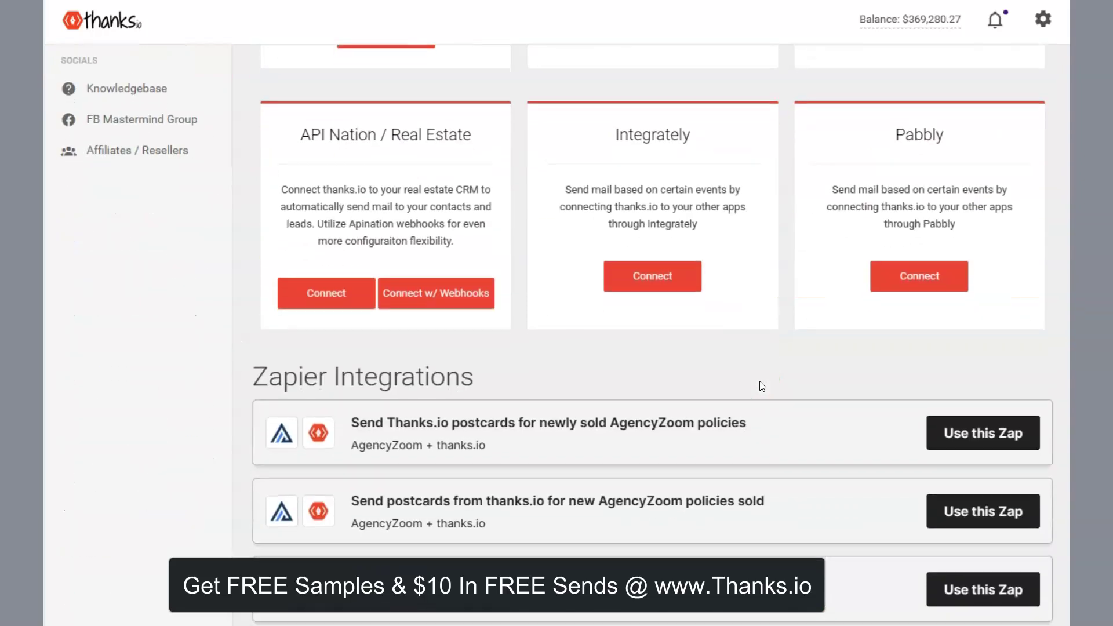
scroll(762, 386, "up", 7)
scroll(638, 348, "up", 2)
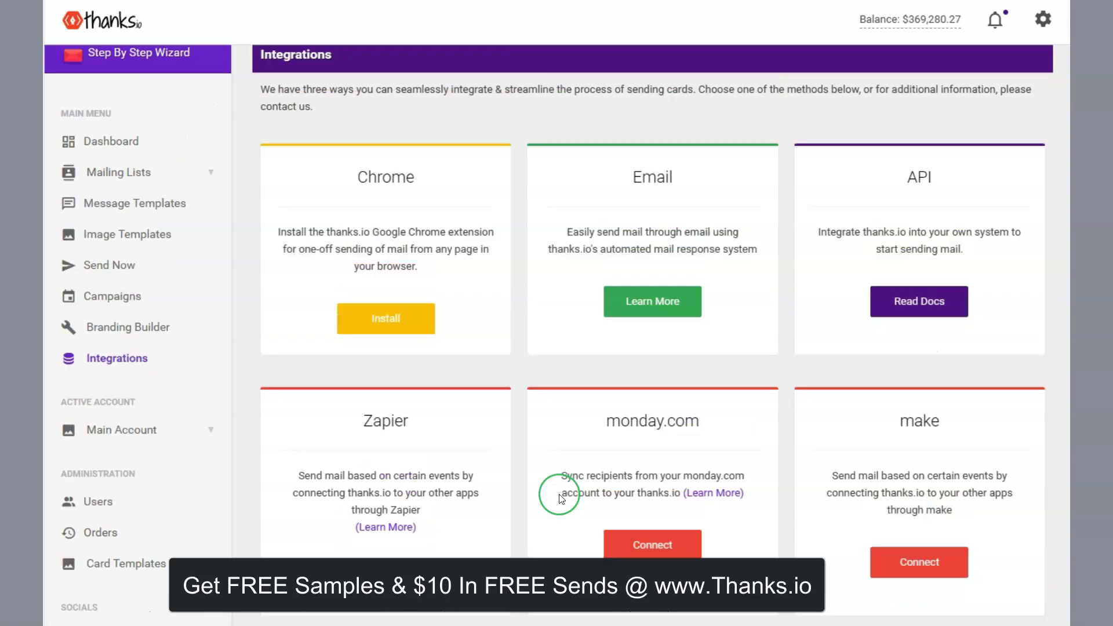
scroll(561, 499, "up", 1)
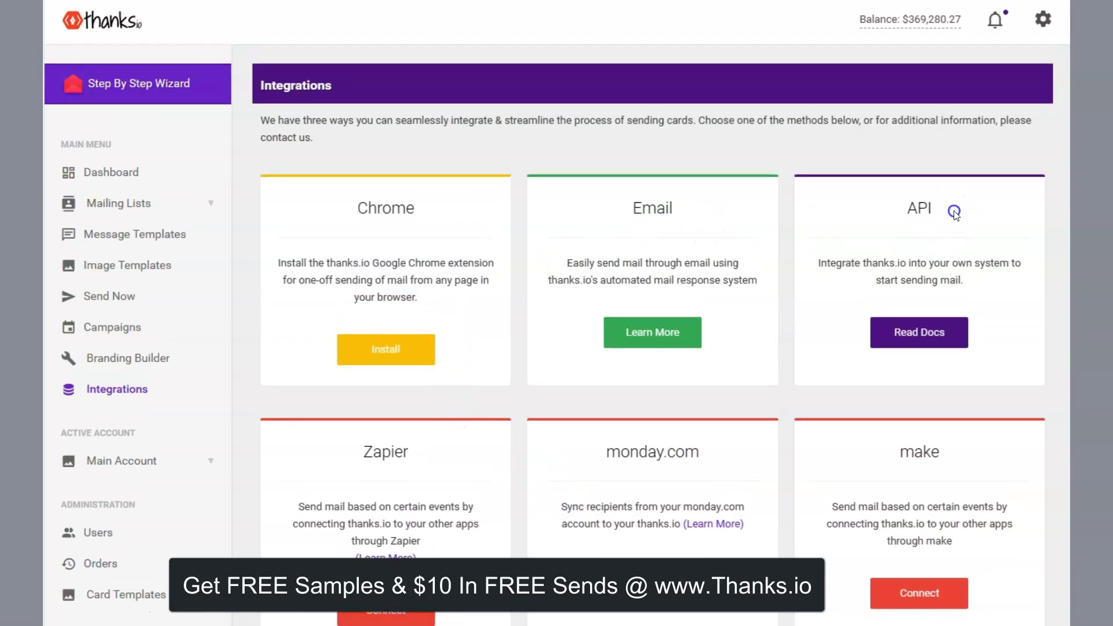
Step: Highlight the API integration heading and browse the remaining integration cards
left_click_drag(955, 213, 901, 214)
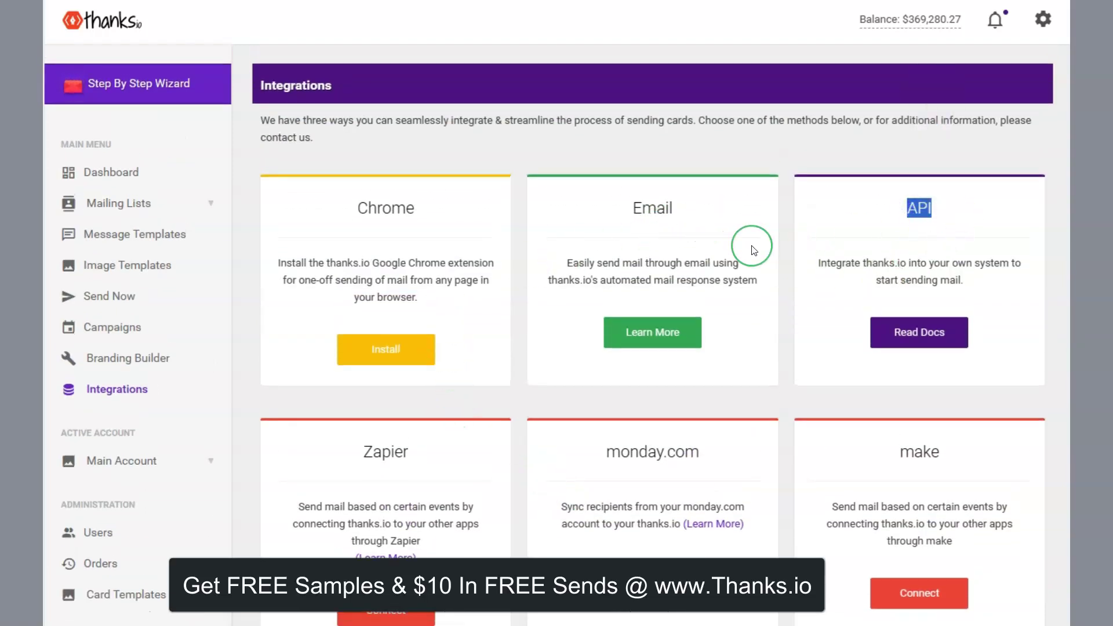
scroll(751, 249, "down", 3)
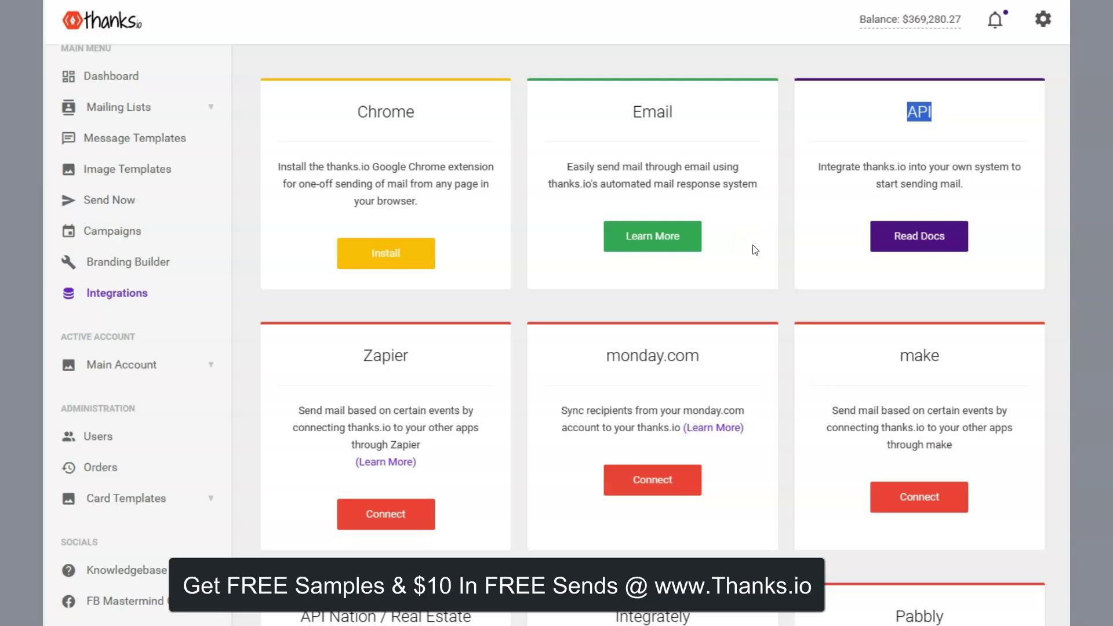
scroll(754, 249, "down", 5)
scroll(754, 249, "up", 4)
left_click(670, 241)
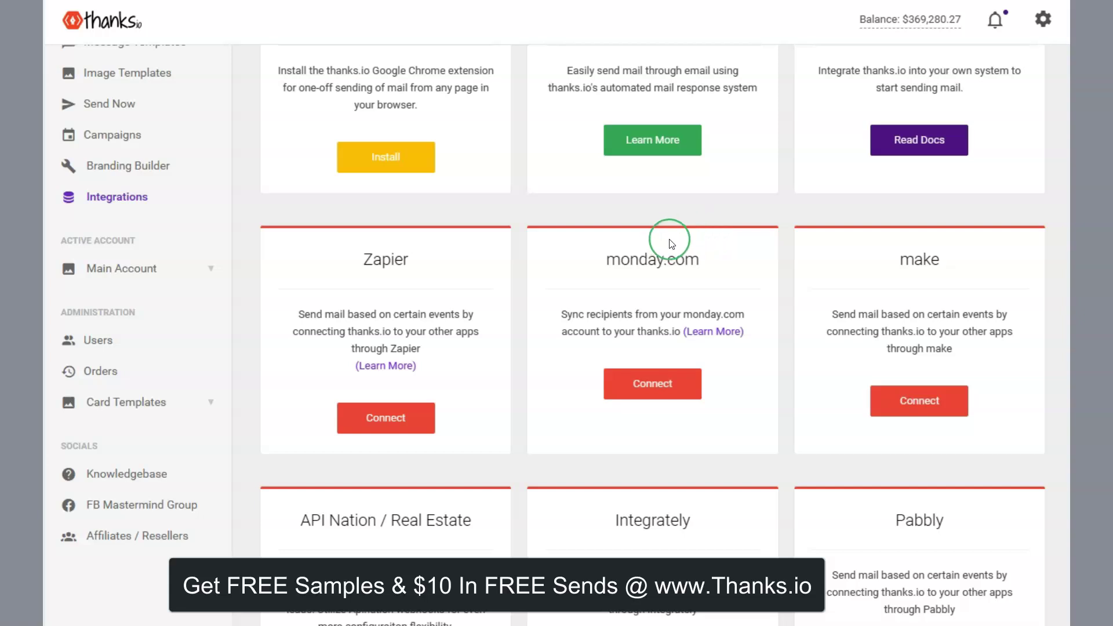
scroll(670, 243, "down", 2)
scroll(666, 252, "up", 5)
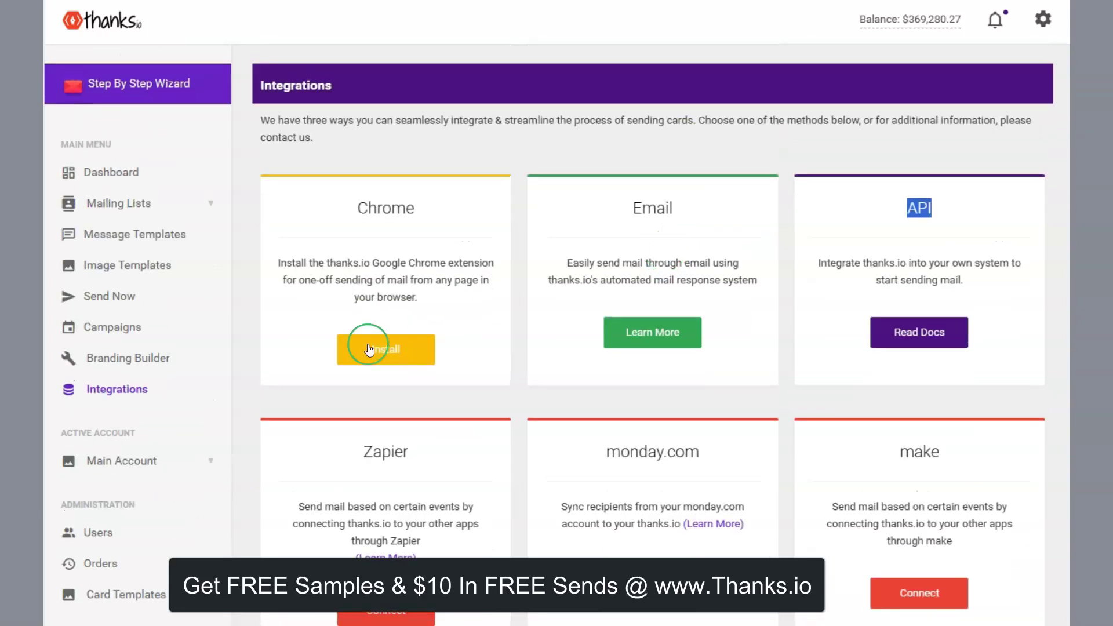
Step: Start a new message template using the Hi Clarice handwriting style
left_click(125, 228)
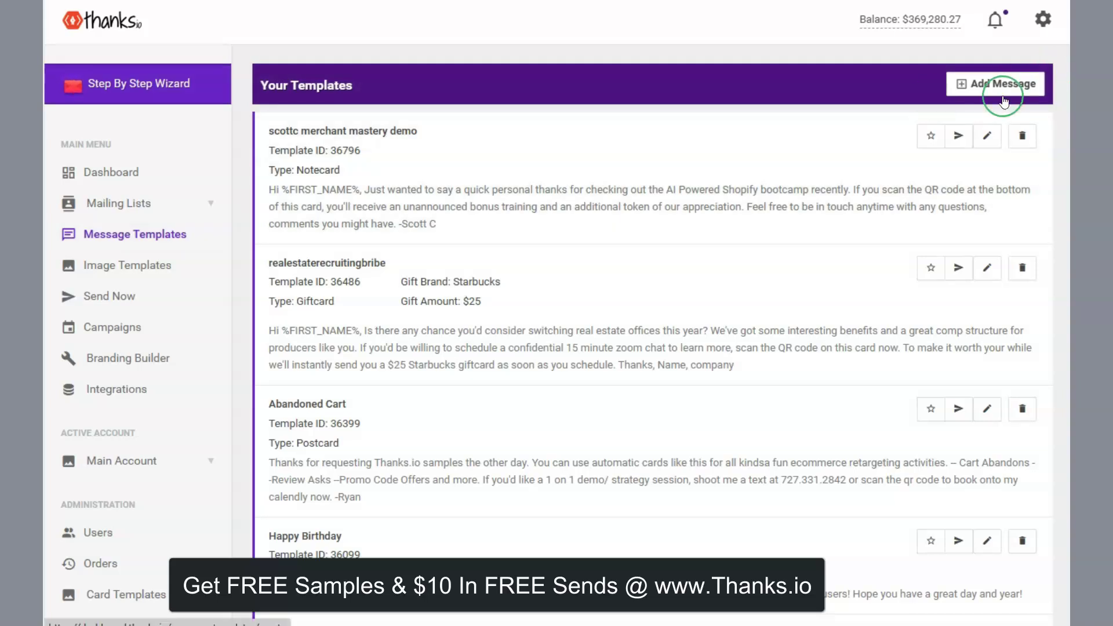
left_click(1003, 100)
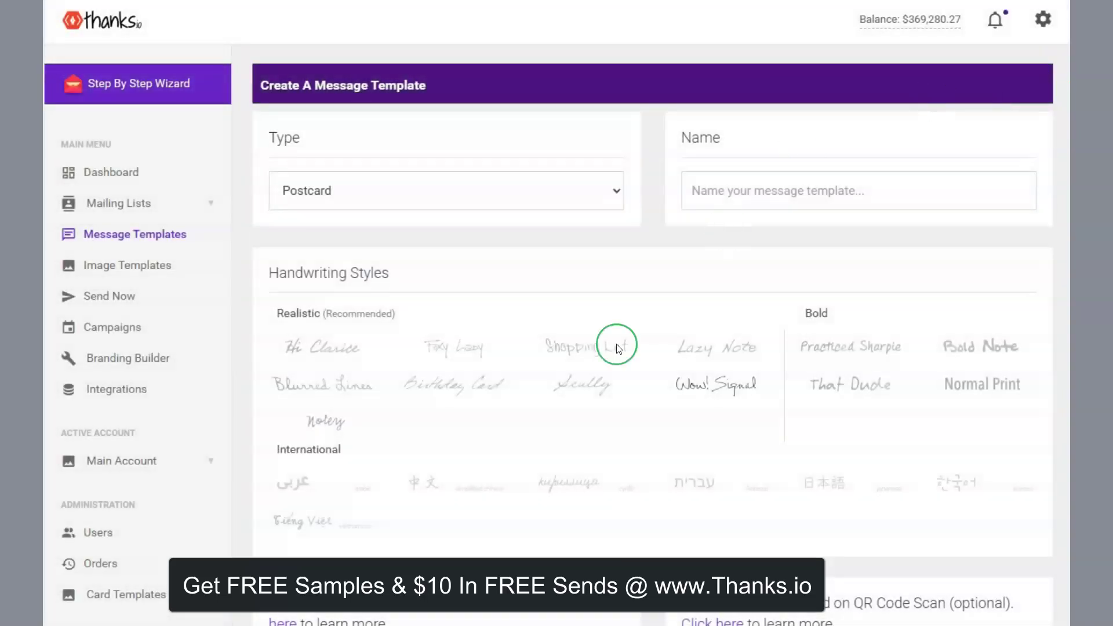
left_click_drag(406, 274, 278, 271)
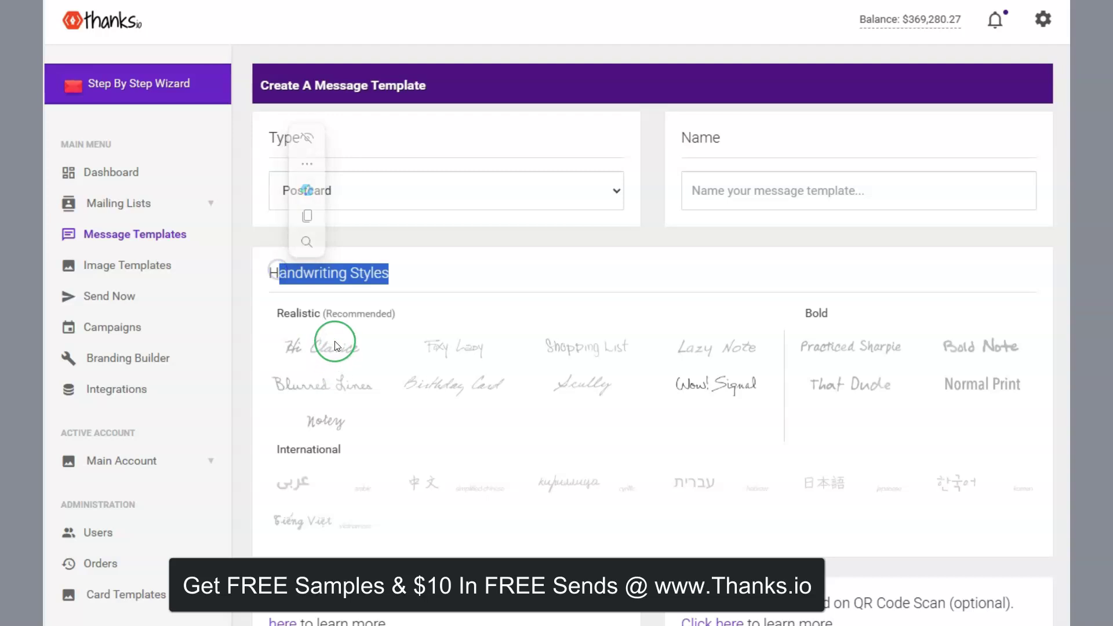
scroll(895, 477, "down", 2)
left_click(319, 249)
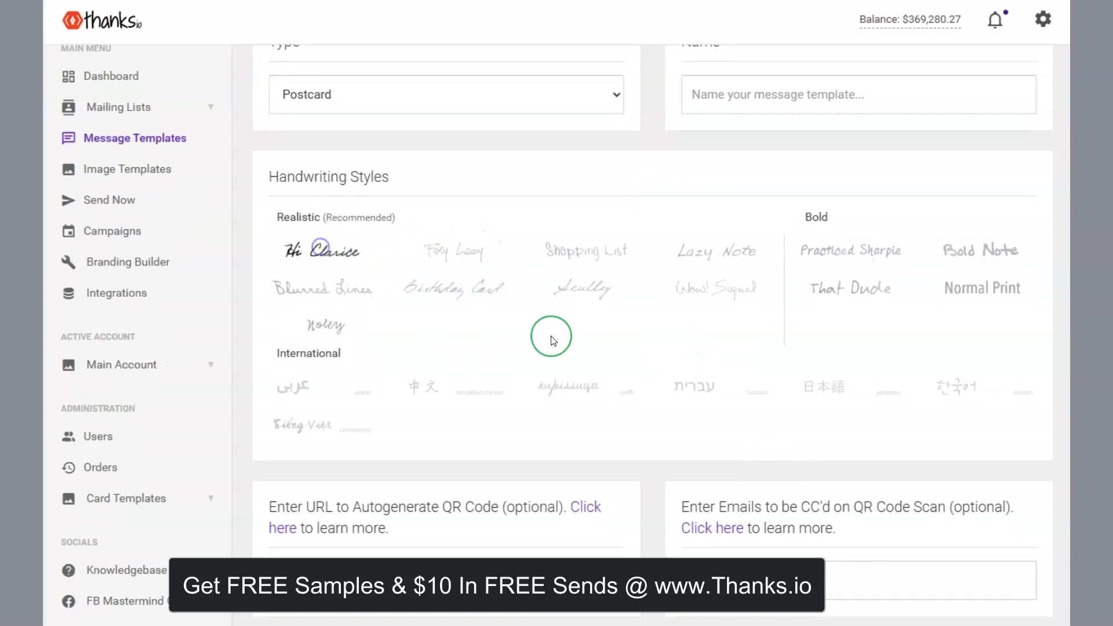
scroll(552, 340, "up", 2)
Step: Set the template type to Giftcard and name it 'giftcard demo'
left_click(414, 191)
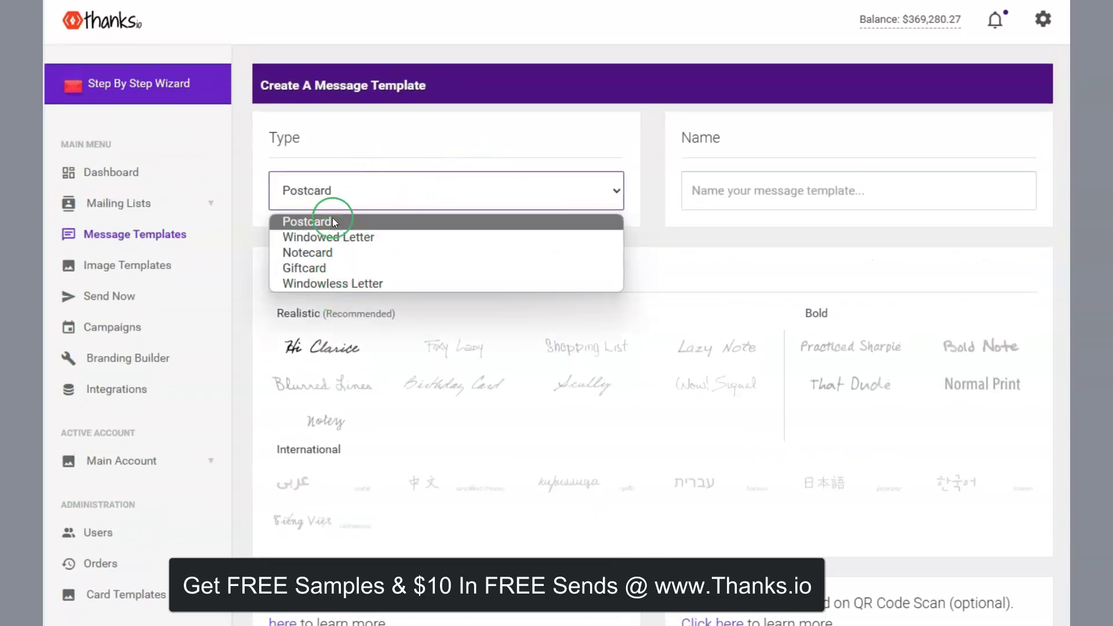
left_click(328, 267)
left_click(718, 192)
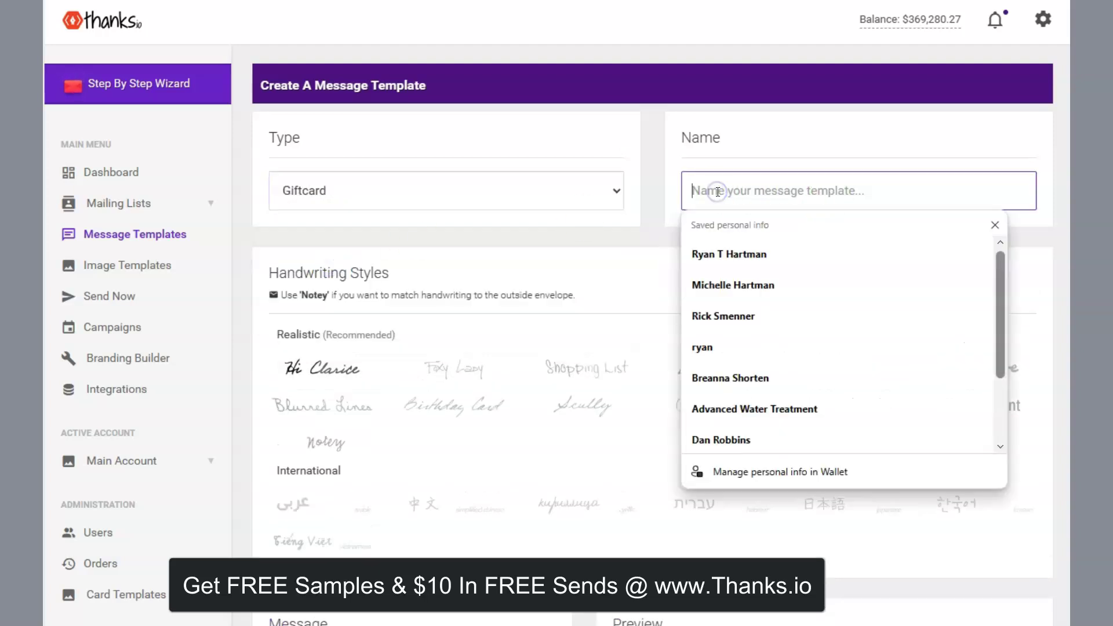
type("giftcard demo")
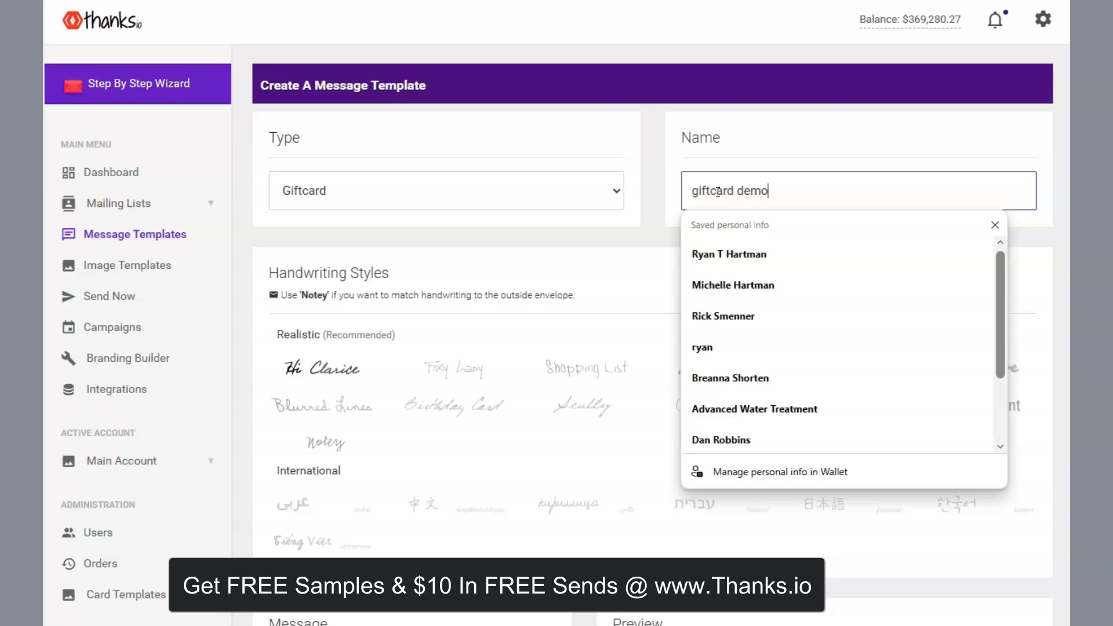
scroll(646, 297, "down", 2)
scroll(636, 298, "down", 7)
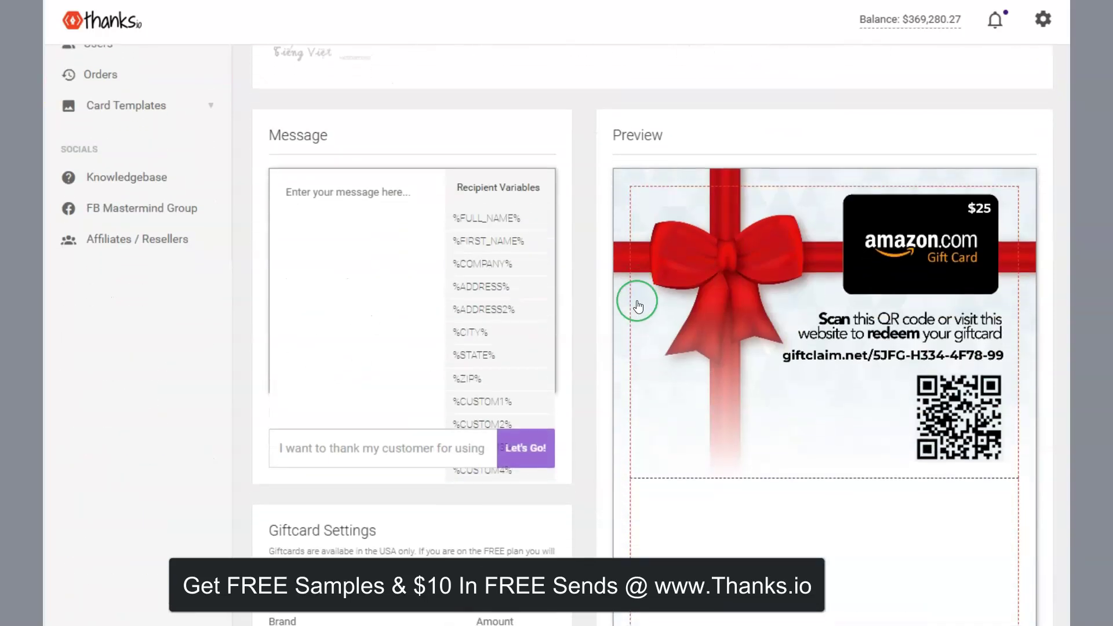
scroll(693, 301, "down", 2)
scroll(314, 340, "up", 3)
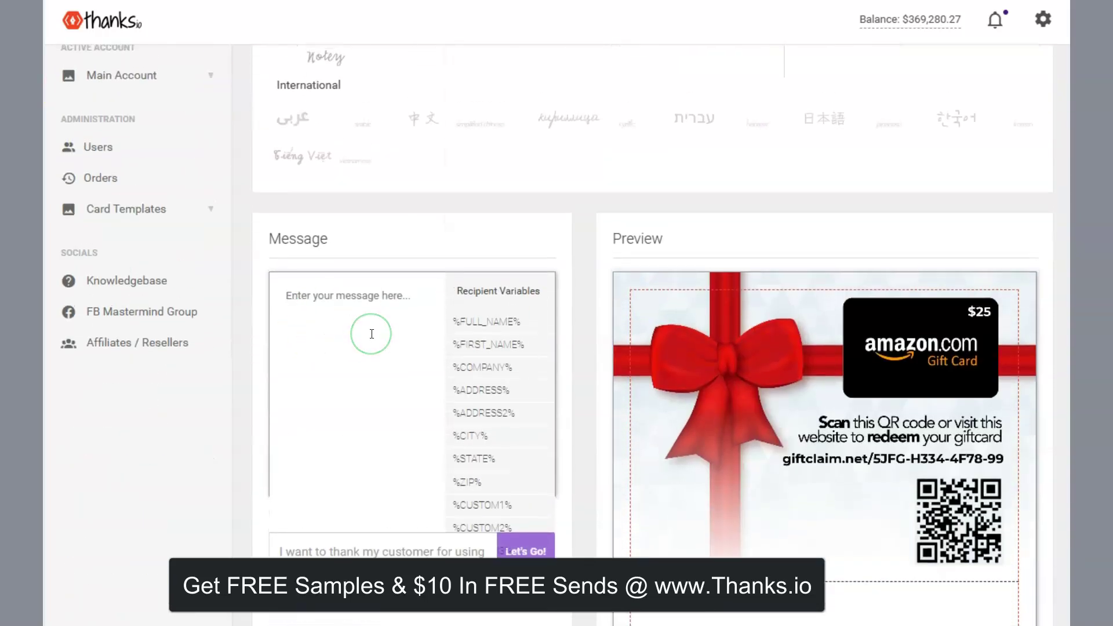
Step: Enter message text, refresh the gift card preview, and select the placeholder message
type("Type Message")
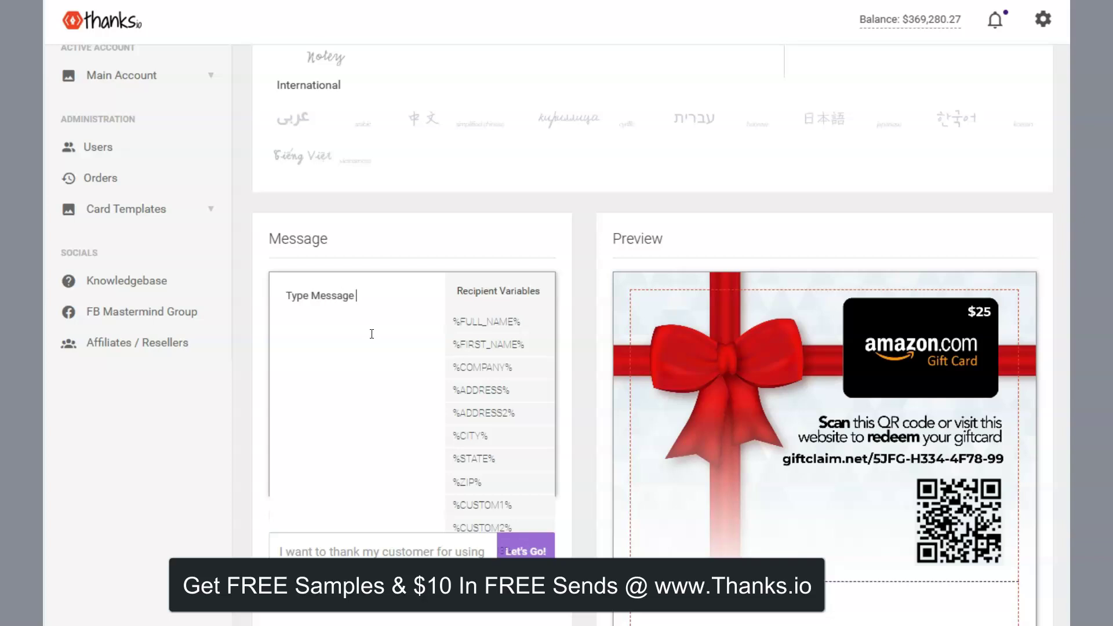
scroll(372, 334, "down", 3)
left_click(337, 382)
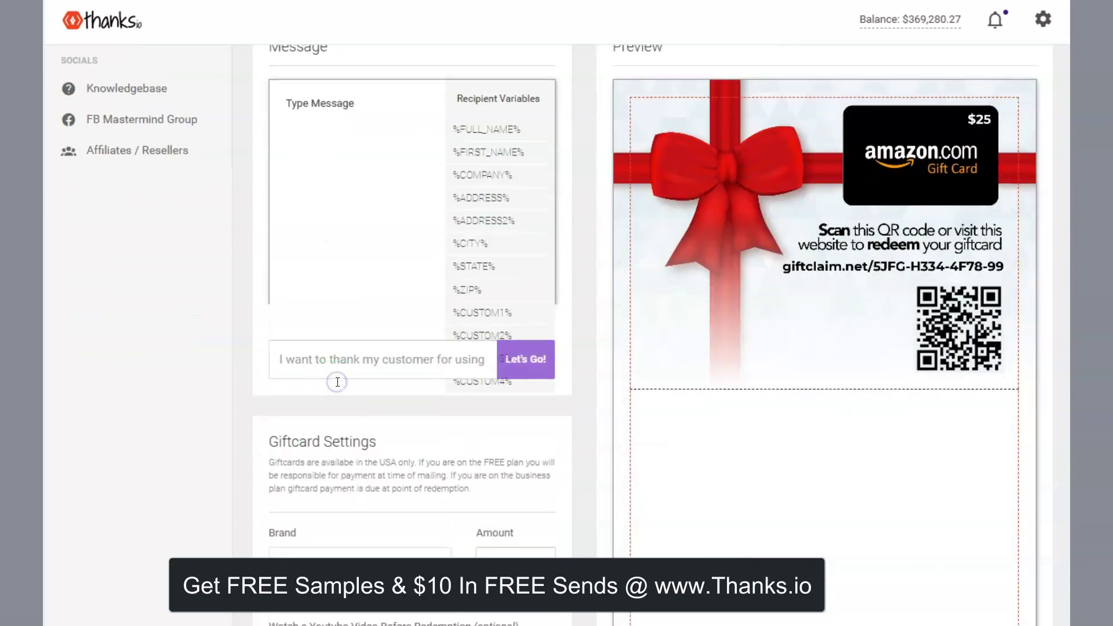
left_click(335, 348)
left_click(440, 371)
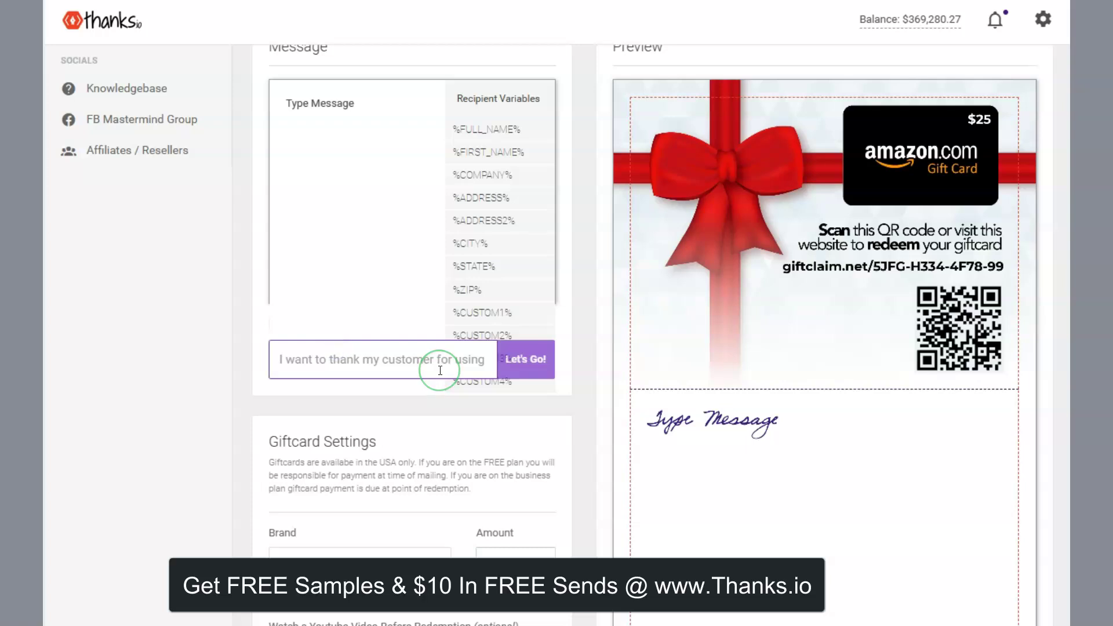
scroll(440, 371, "down", 3)
scroll(427, 357, "up", 2)
scroll(440, 279, "up", 3)
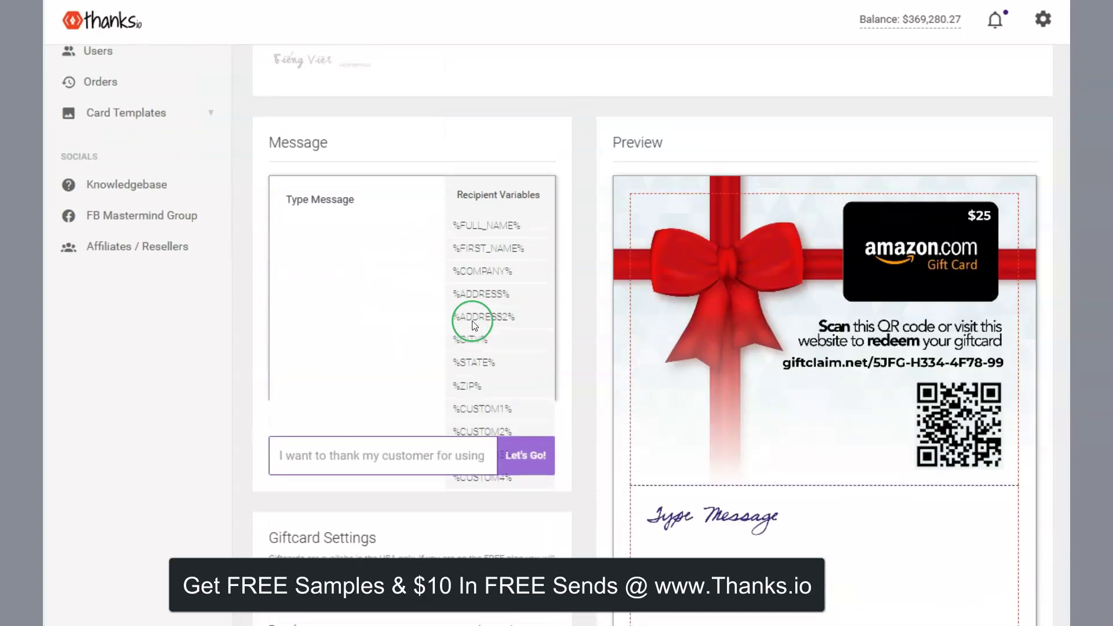
left_click(366, 204)
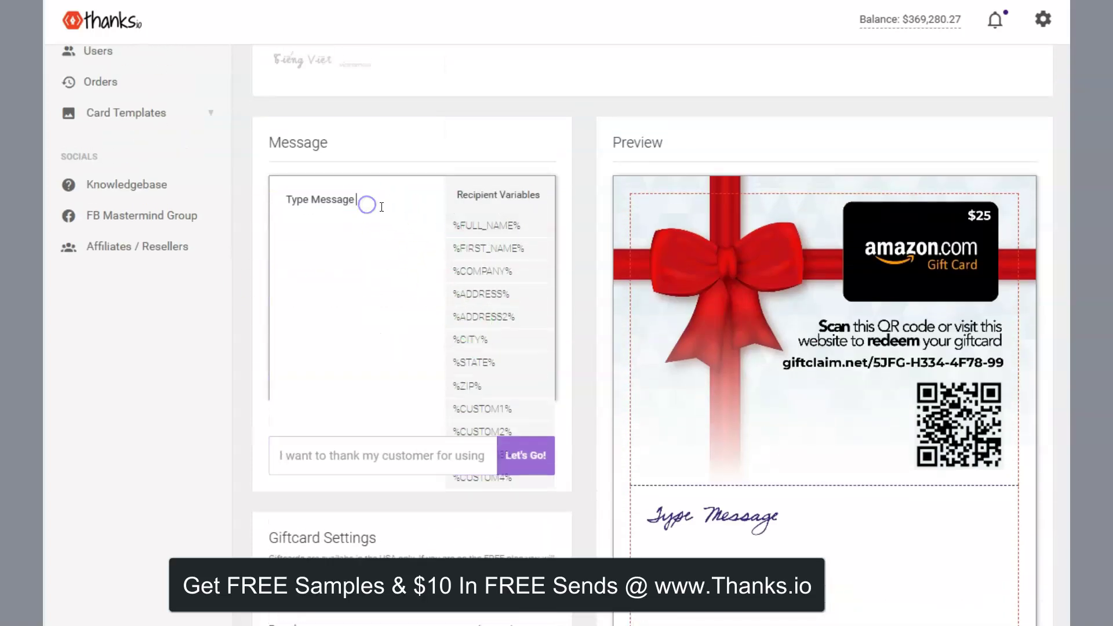
left_click_drag(374, 222, 241, 187)
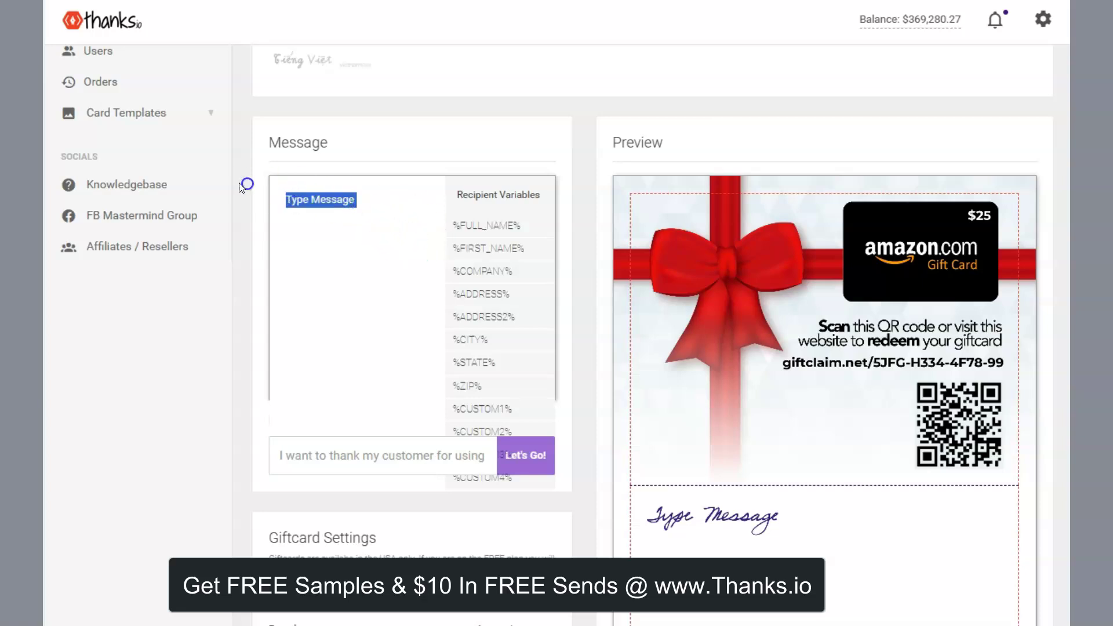
Step: Replace the message with 'Hi' followed by the %FIRST_NAME% merge tag
type("Hi")
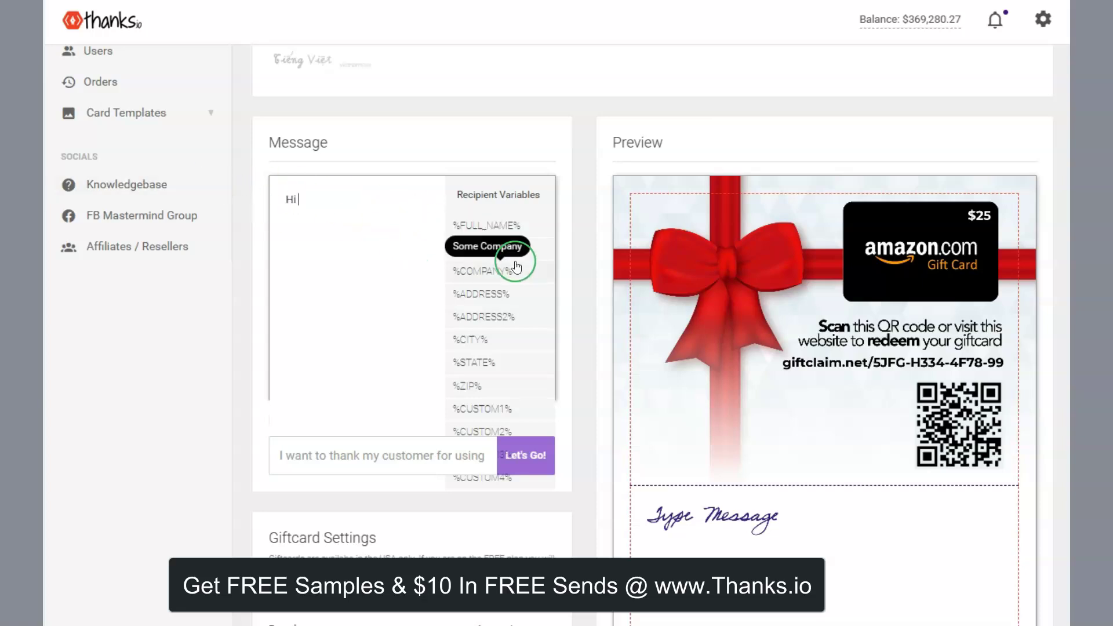
left_click(515, 249)
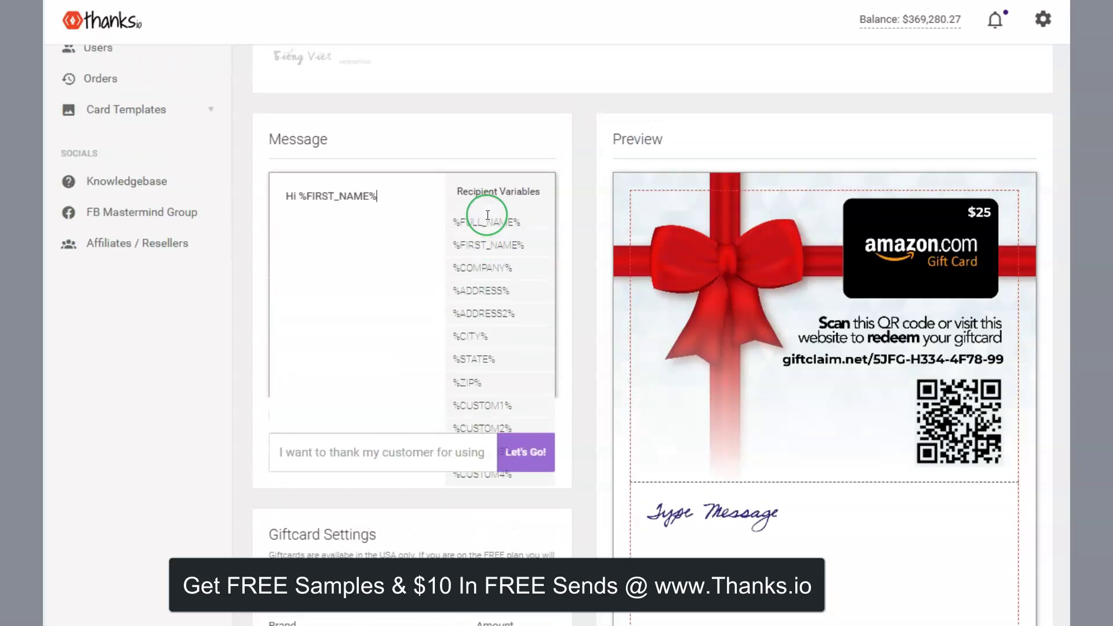
scroll(486, 220, "down", 2)
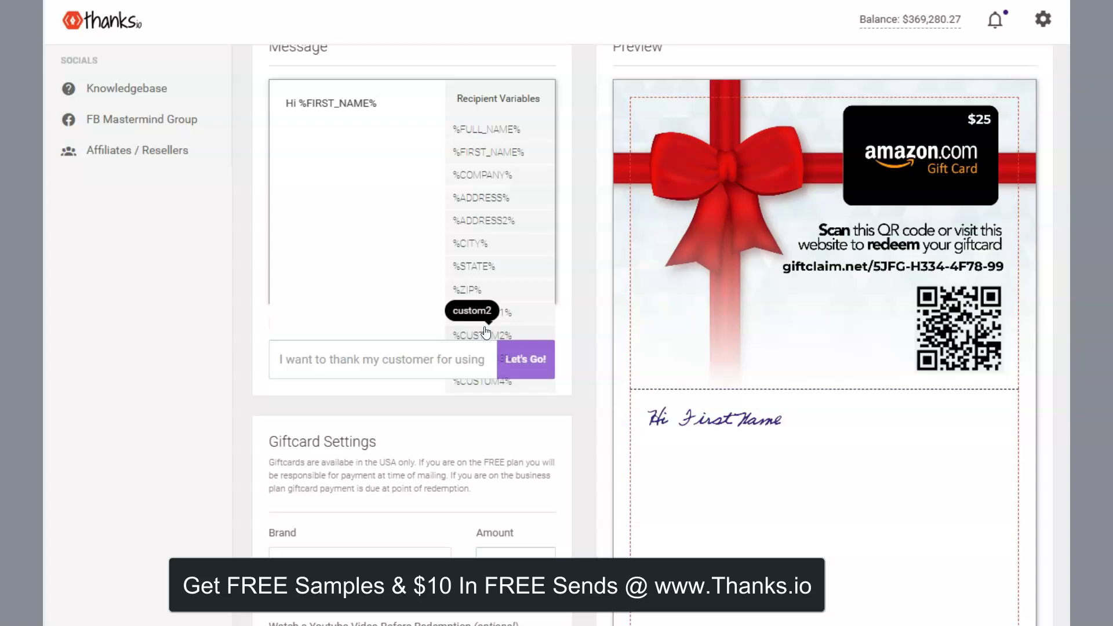
left_click(429, 213)
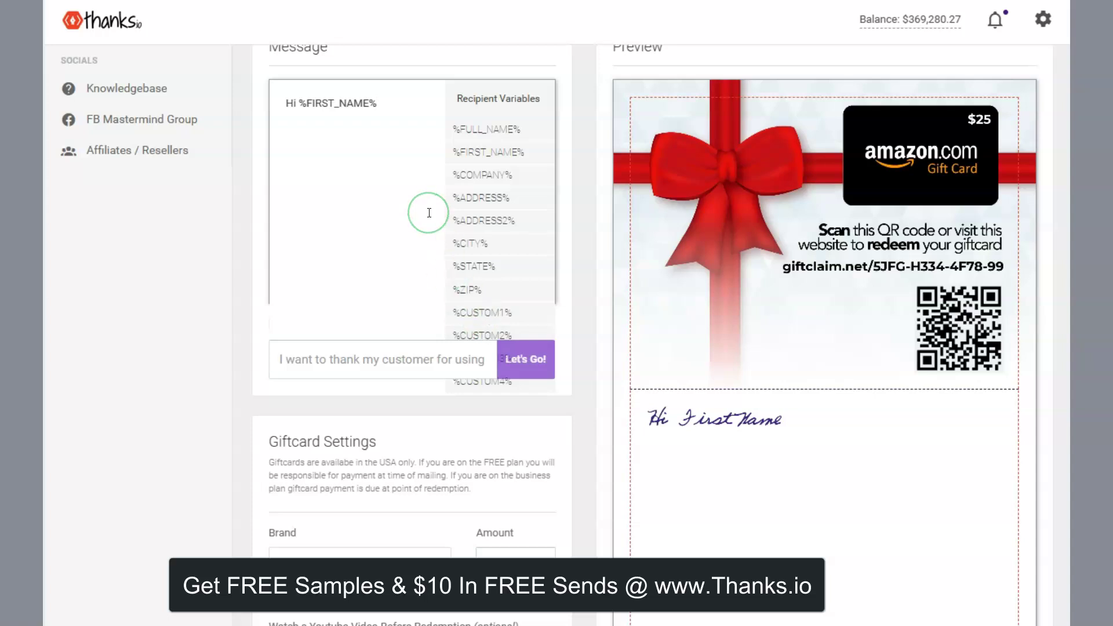
scroll(447, 303, "down", 2)
scroll(607, 456, "down", 1)
Step: Change the gift card to a $20 Starbucks card
left_click(351, 459)
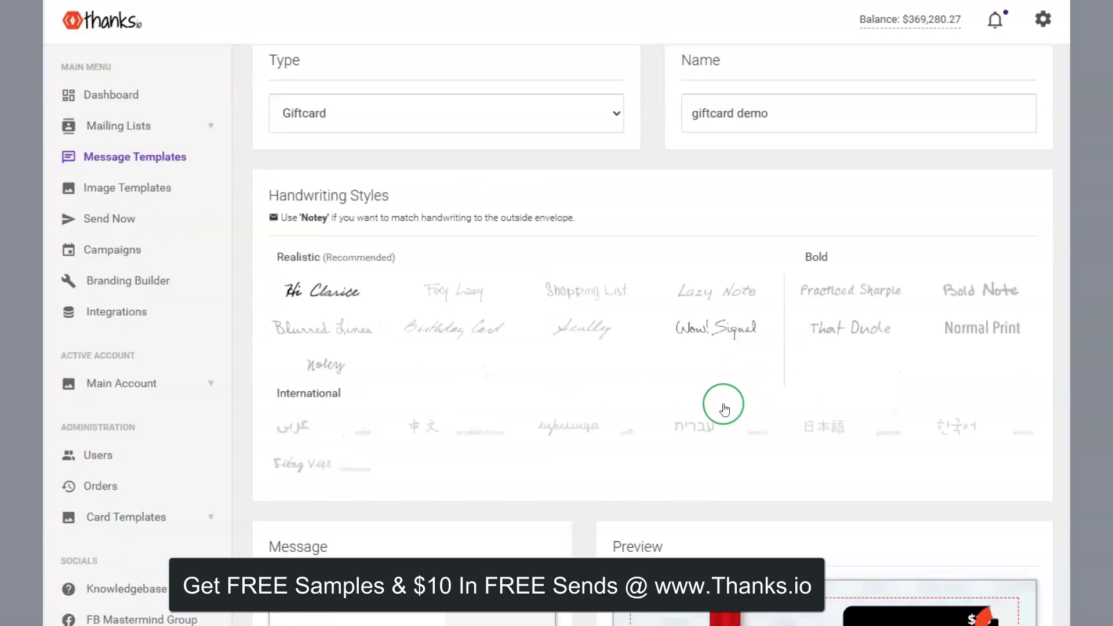
scroll(721, 405, "down", 10)
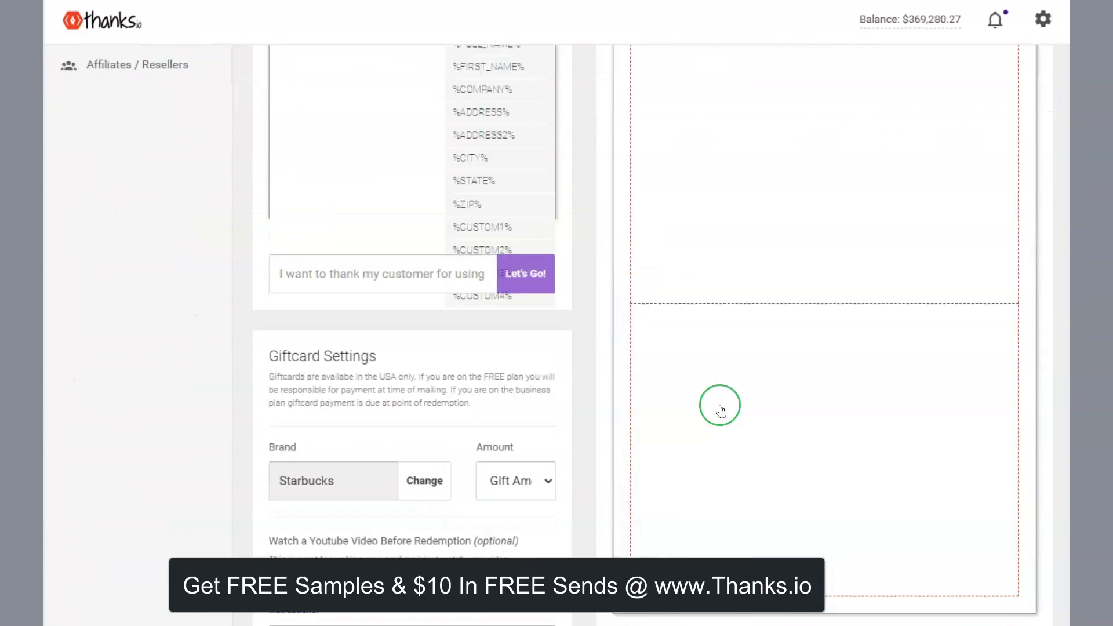
left_click(520, 462)
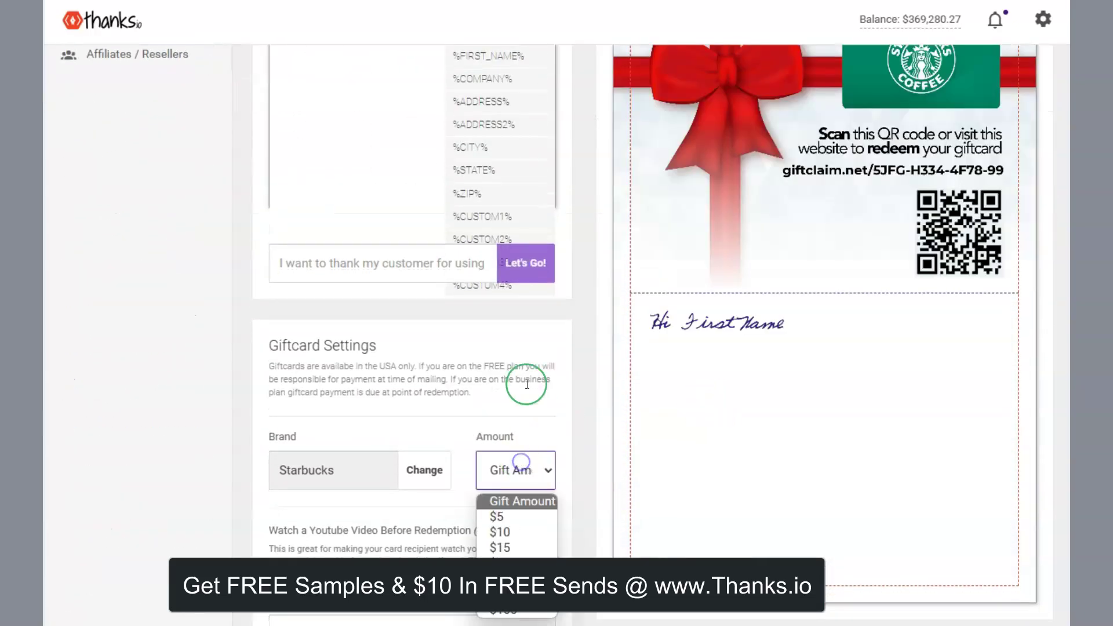
left_click(525, 563)
scroll(747, 414, "down", 3)
scroll(747, 414, "down", 3)
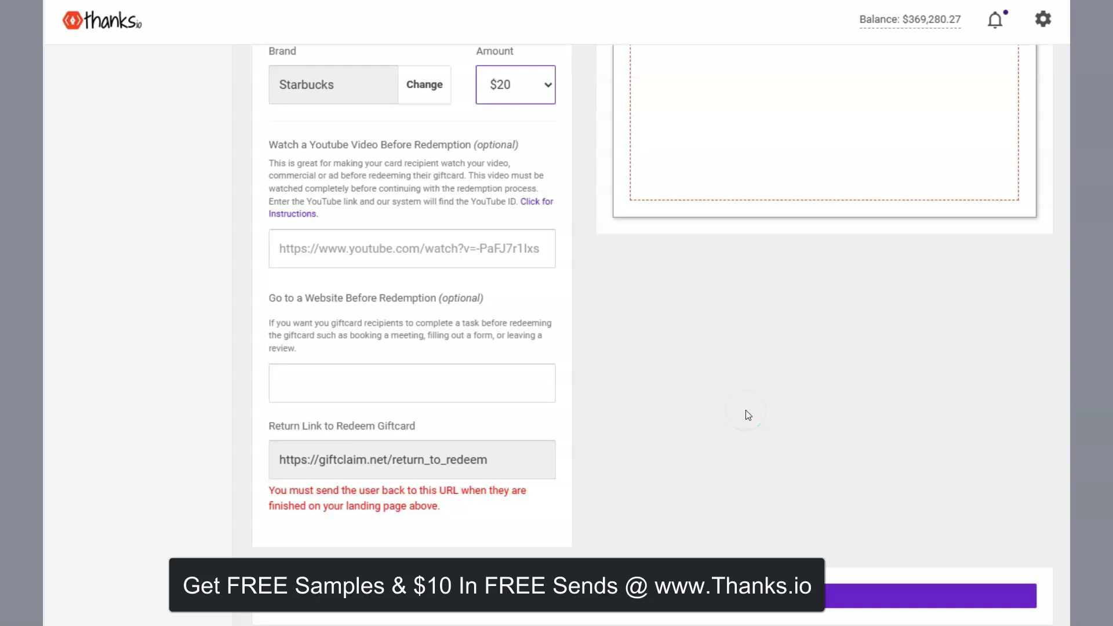
Step: Delete the Calendly link from the website-before-redemption field and select the return link
left_click(299, 395)
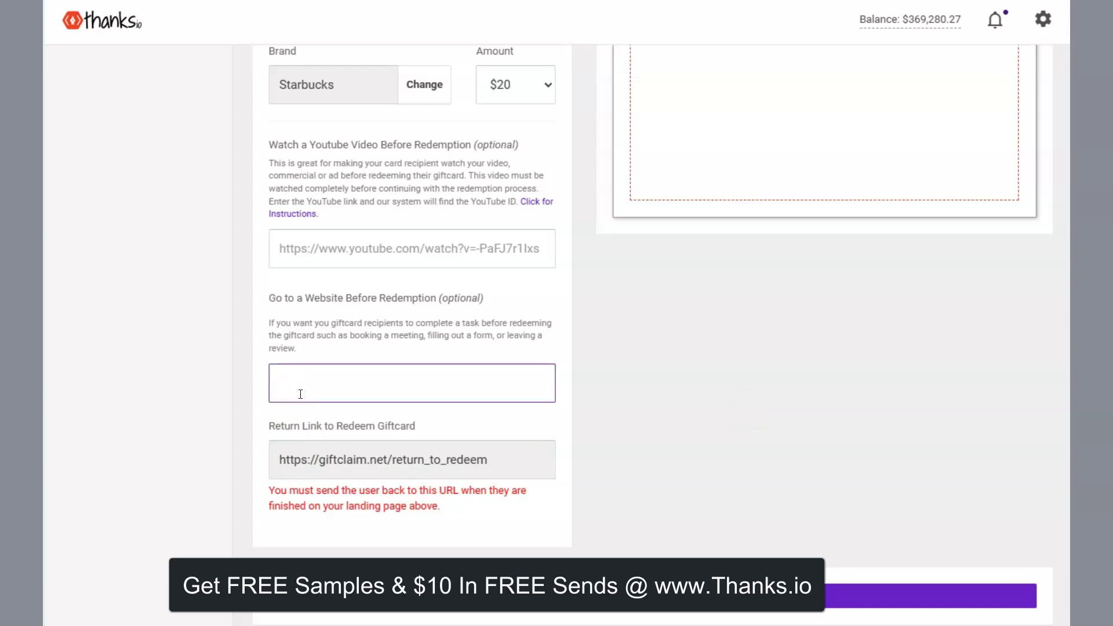
type("http://calendly.com")
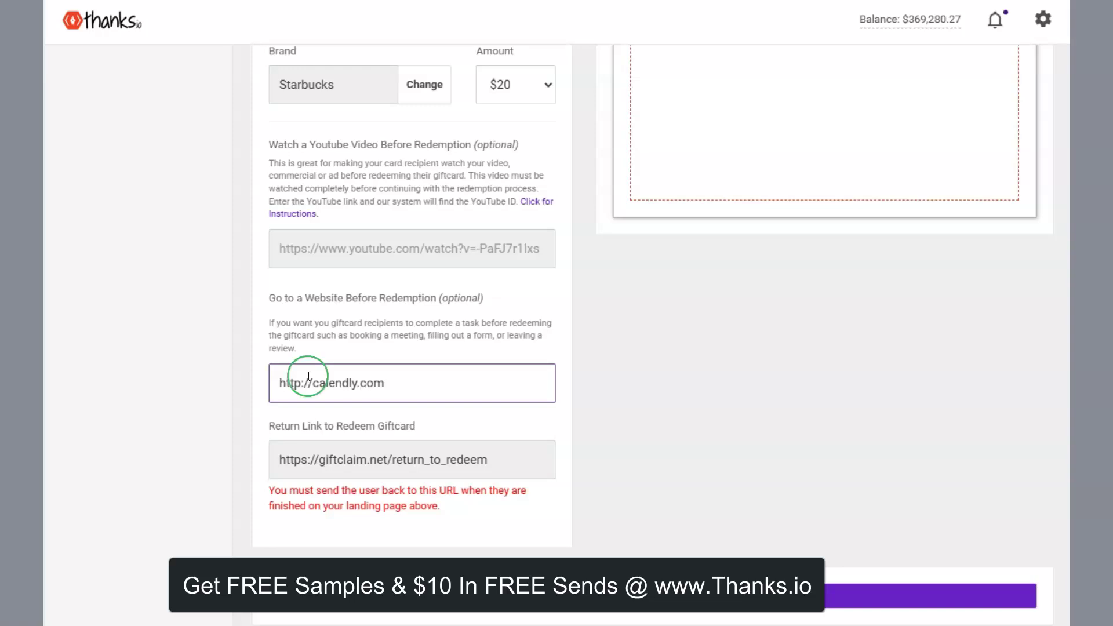
scroll(345, 293, "up", 5)
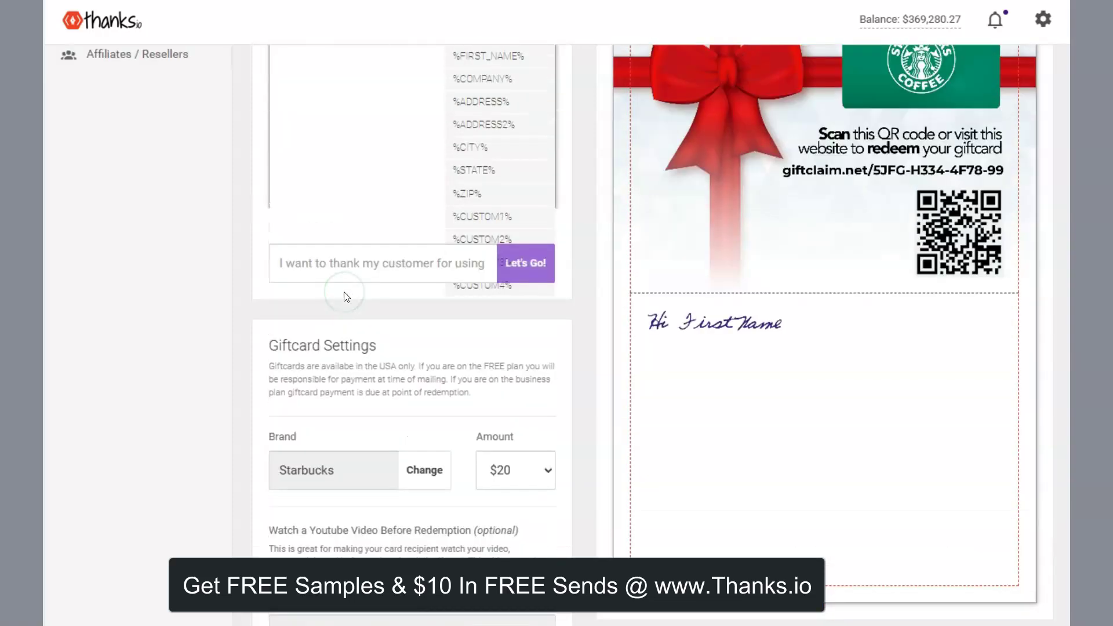
scroll(345, 293, "down", 3)
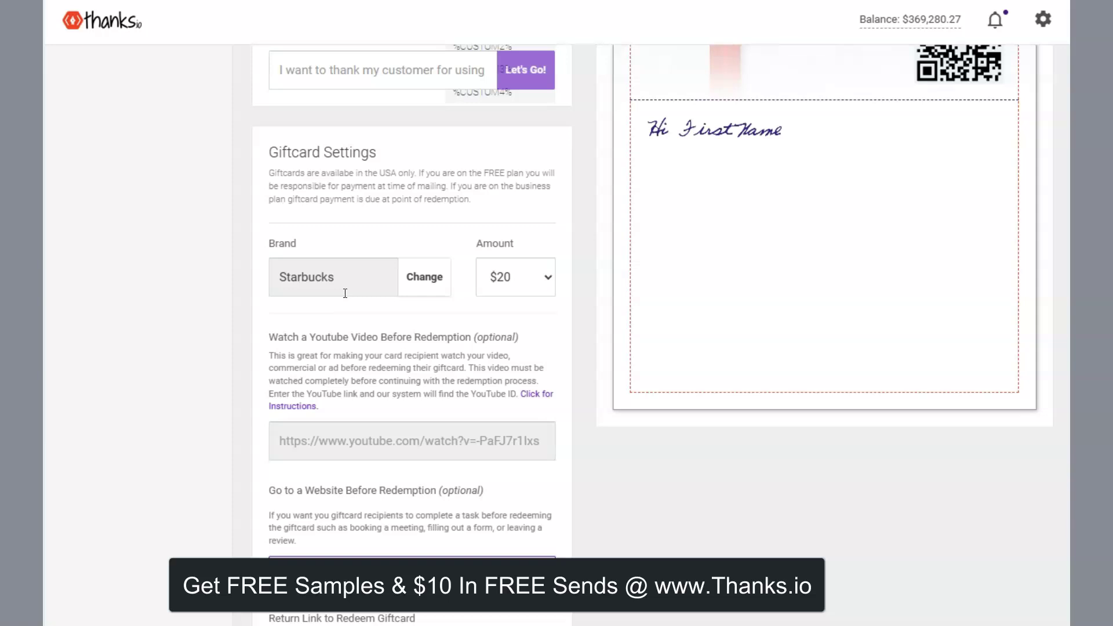
scroll(518, 199, "up", 7)
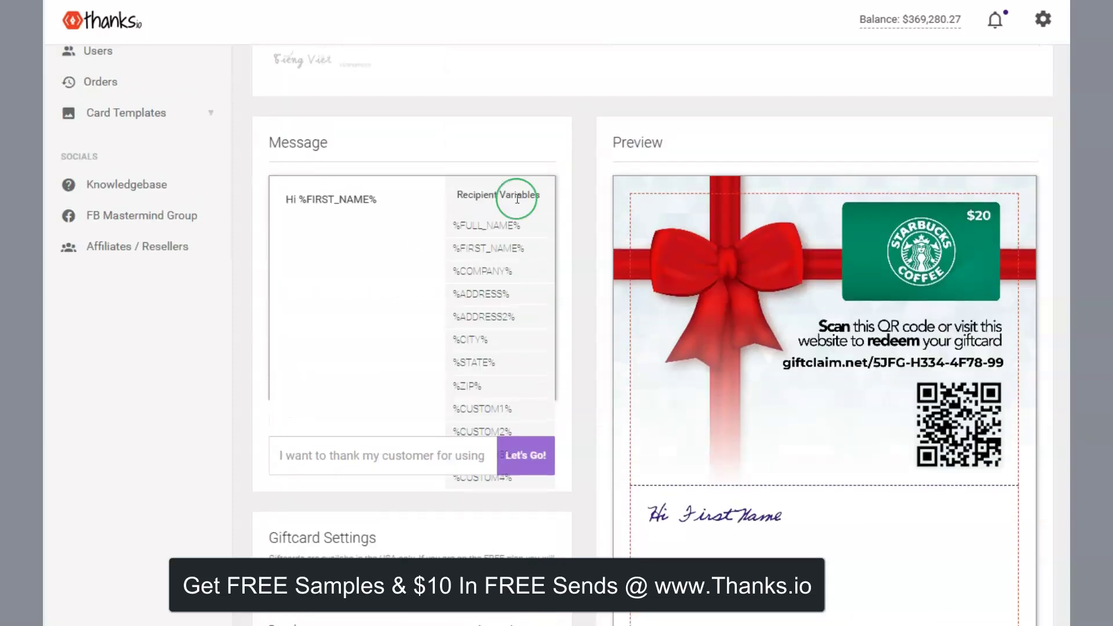
scroll(741, 348, "down", 7)
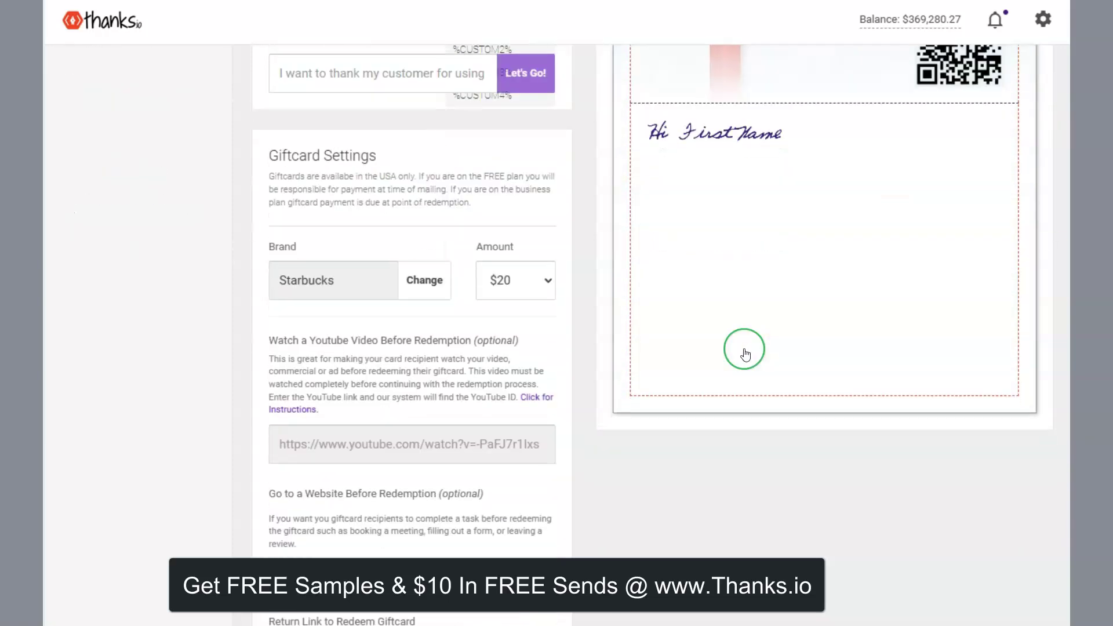
scroll(742, 355, "down", 5)
left_click_drag(388, 354, 235, 360)
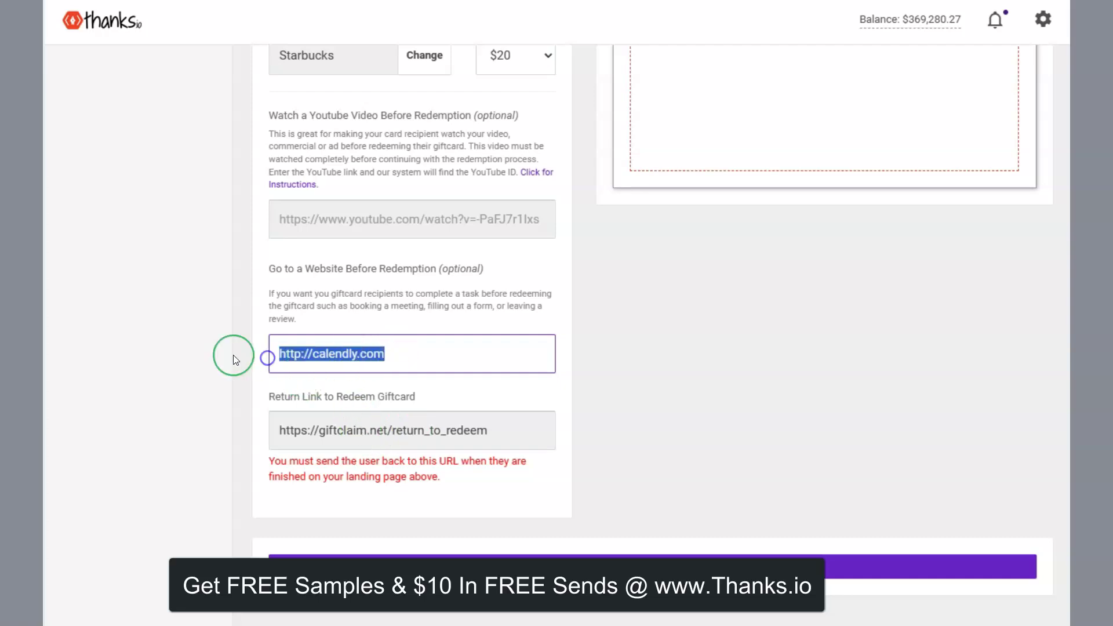
key("BackSpace")
left_click_drag(489, 430, 261, 455)
Step: Scroll back up to the top of the Create A Message Template form
scroll(525, 377, "up", 5)
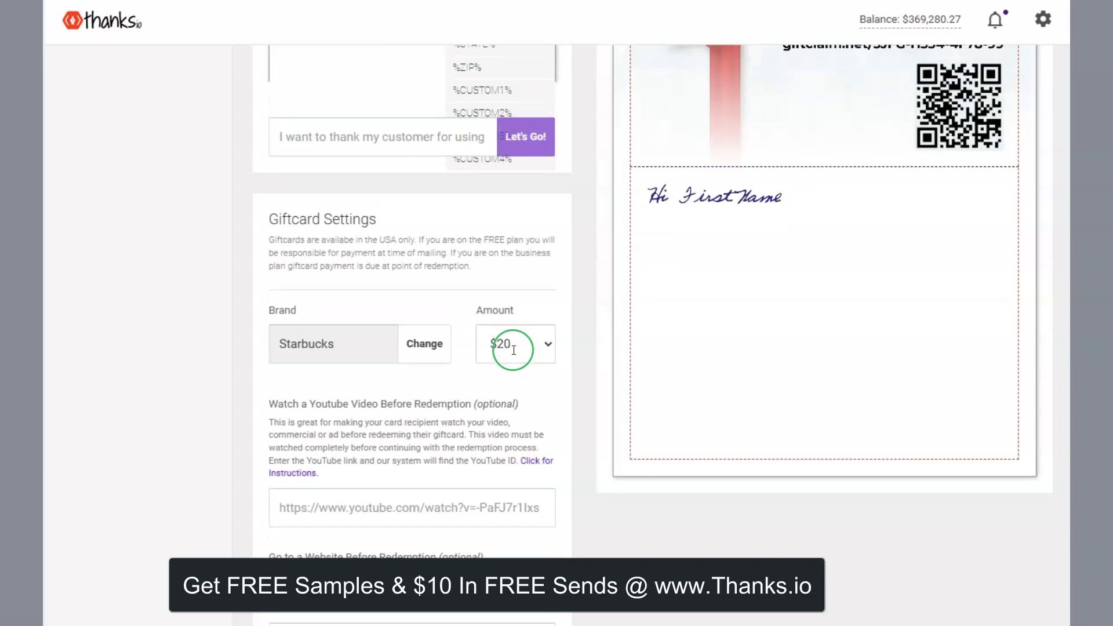
scroll(632, 331, "up", 4)
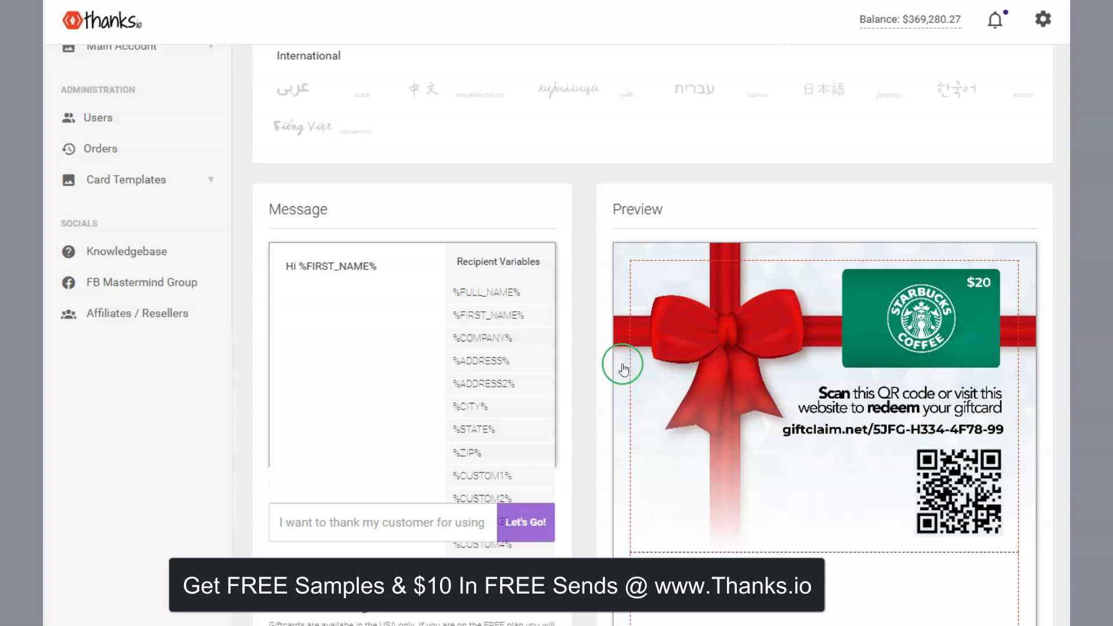
scroll(621, 376, "down", 8)
scroll(621, 375, "up", 4)
scroll(619, 374, "down", 1)
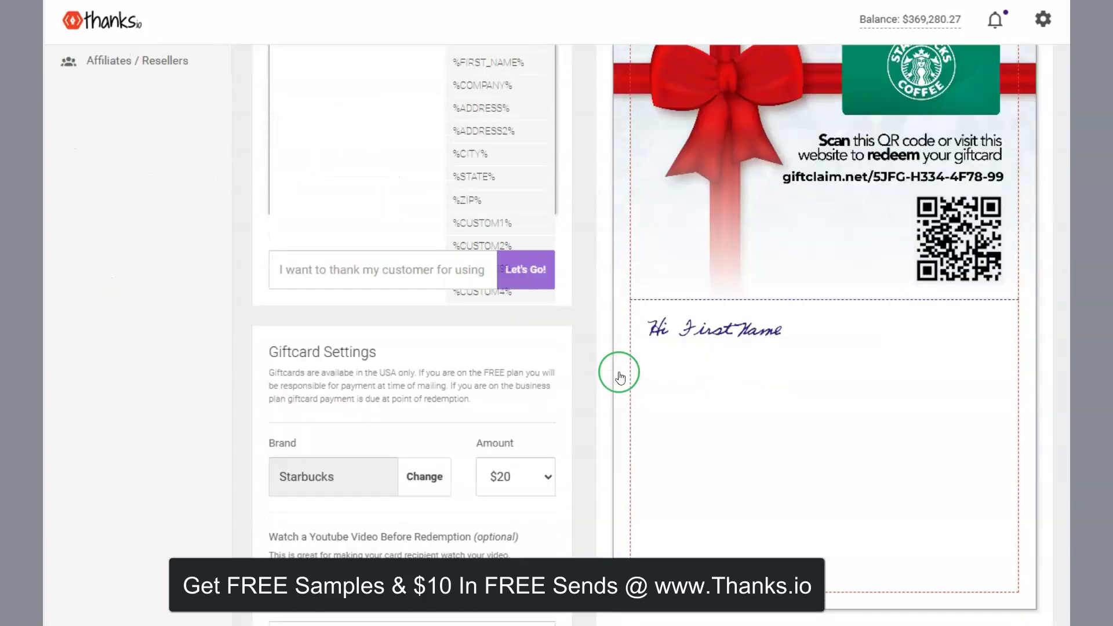
scroll(618, 374, "up", 5)
scroll(591, 380, "up", 5)
scroll(589, 386, "up", 2)
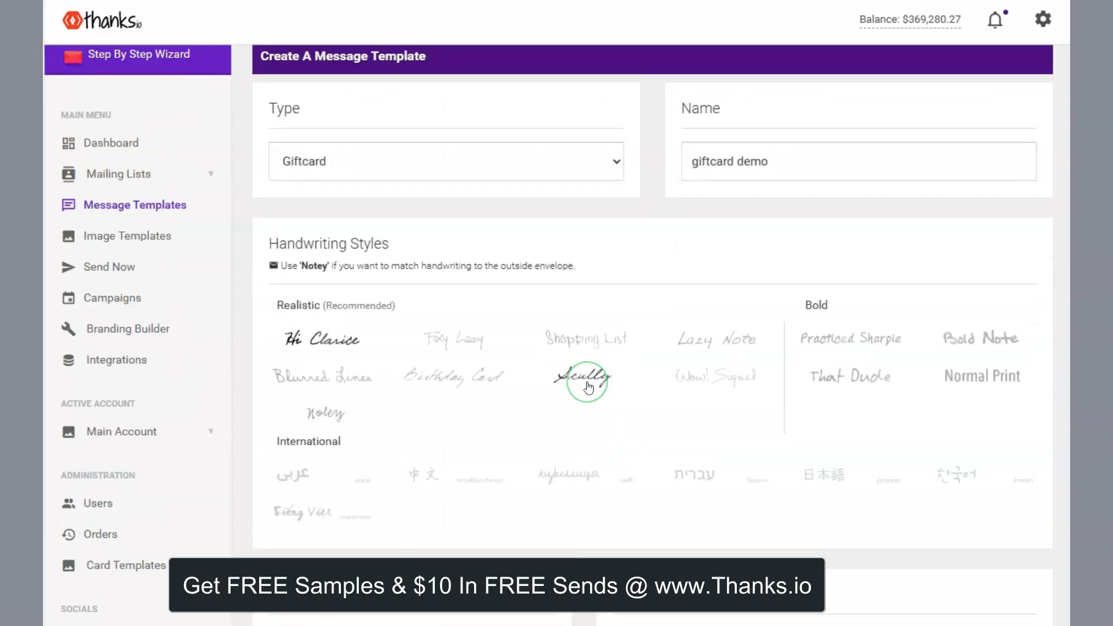
scroll(587, 385, "down", 2)
scroll(587, 385, "down", 8)
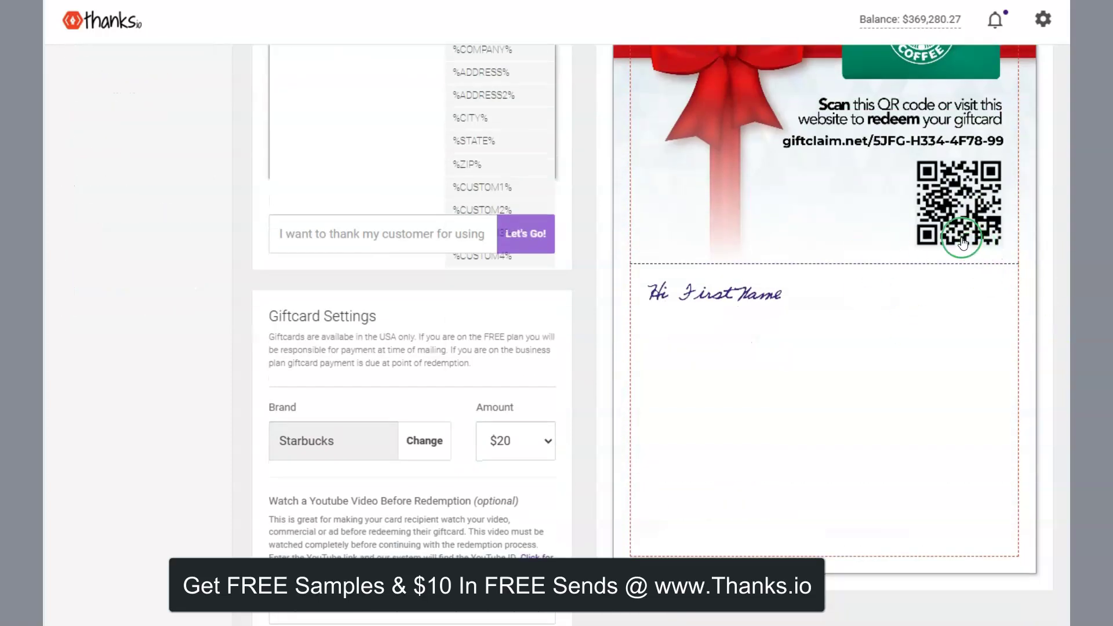
scroll(962, 242, "up", 3)
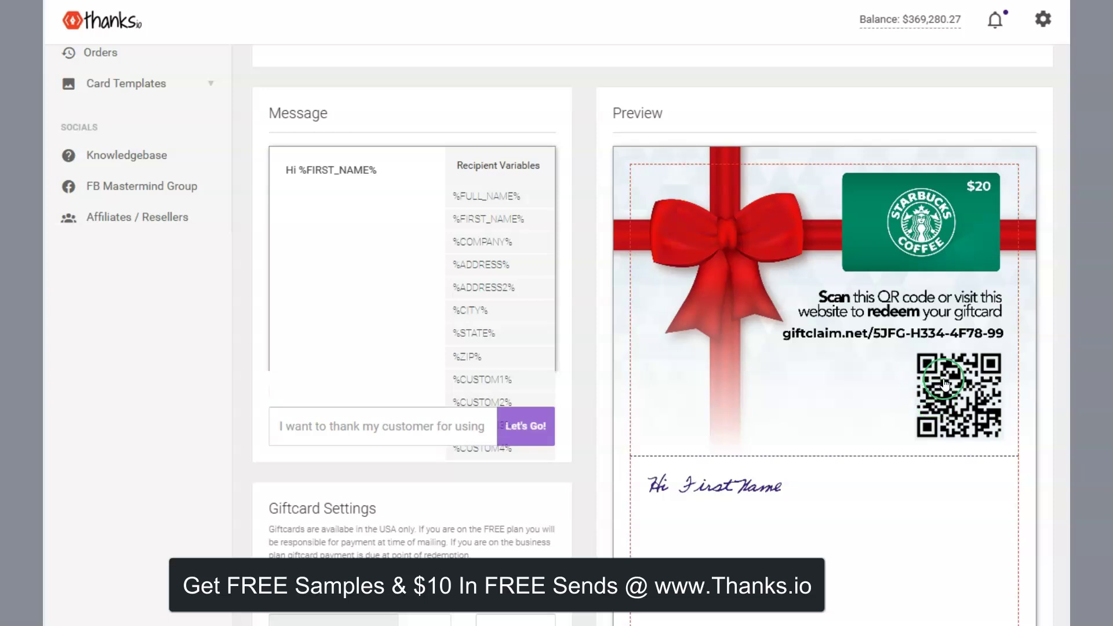
scroll(937, 419, "up", 2)
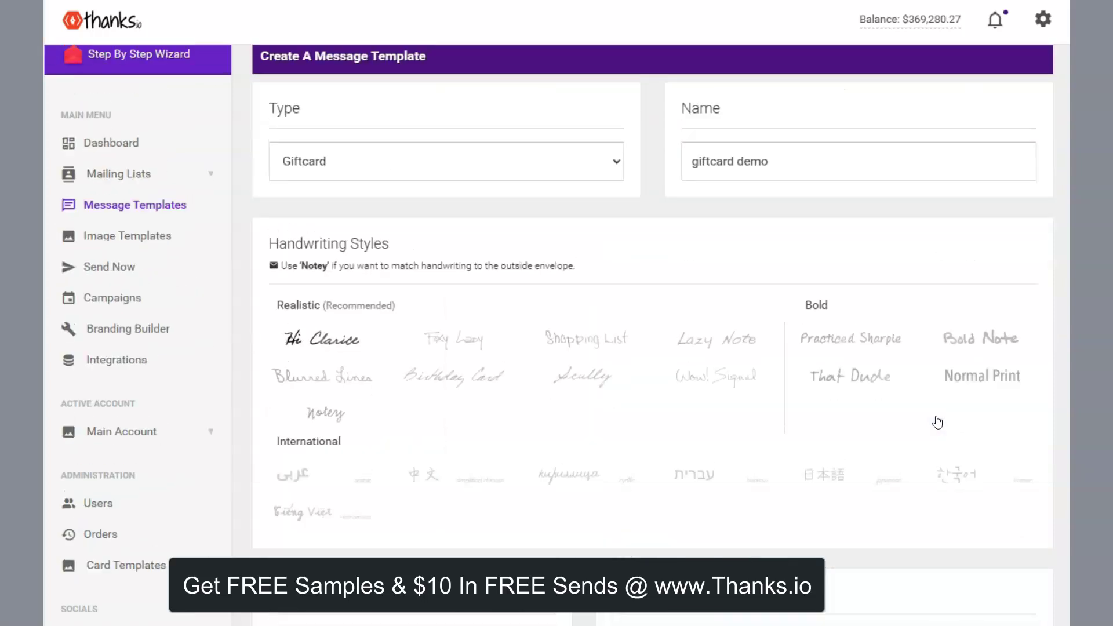
scroll(938, 423, "up", 1)
left_click(362, 204)
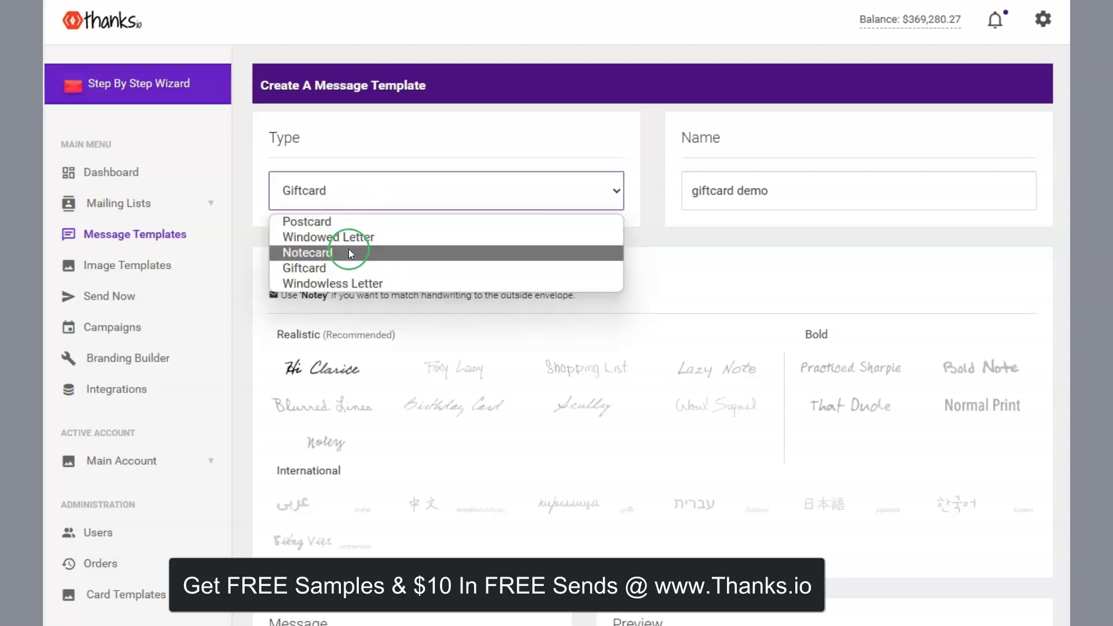
left_click(334, 225)
scroll(499, 232, "down", 7)
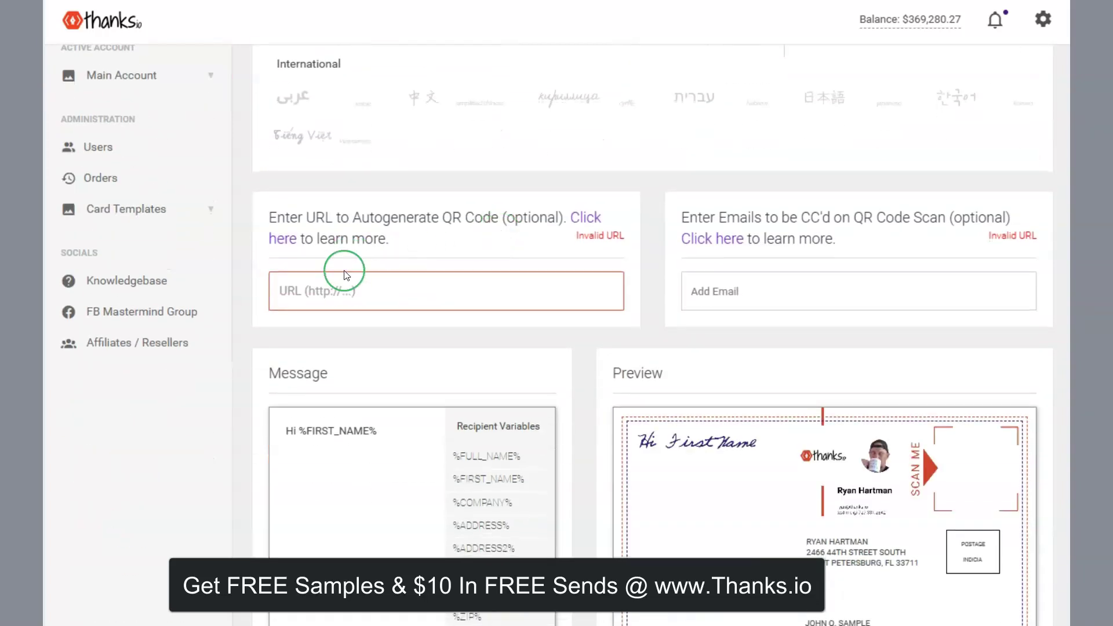
left_click(345, 287)
type("http://google.com?firstname=")
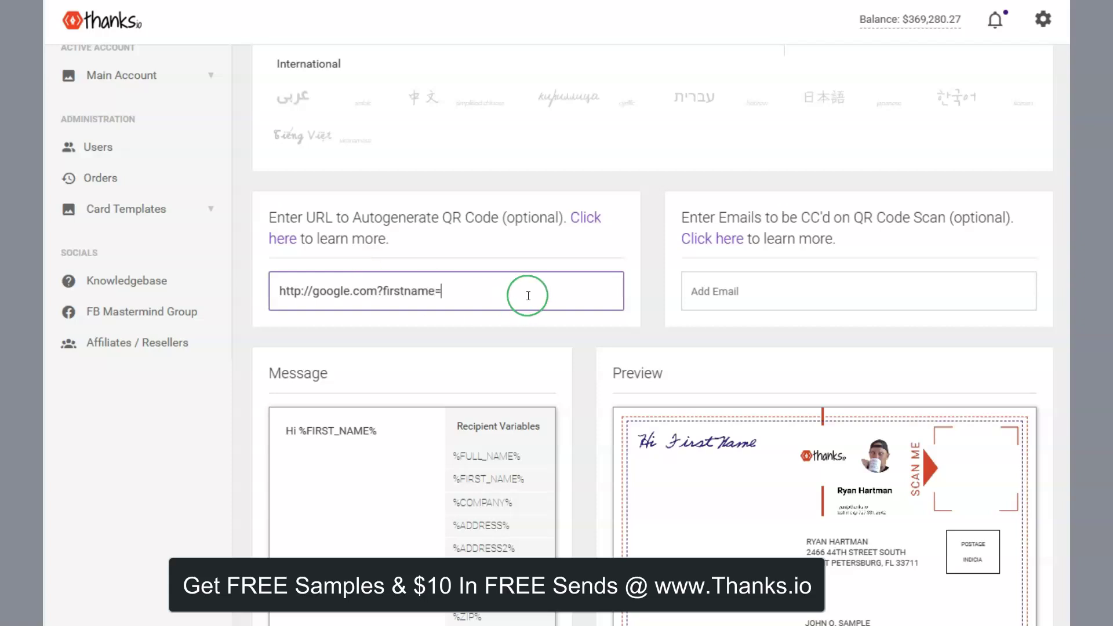
scroll(531, 295, "down", 5)
scroll(529, 294, "up", 3)
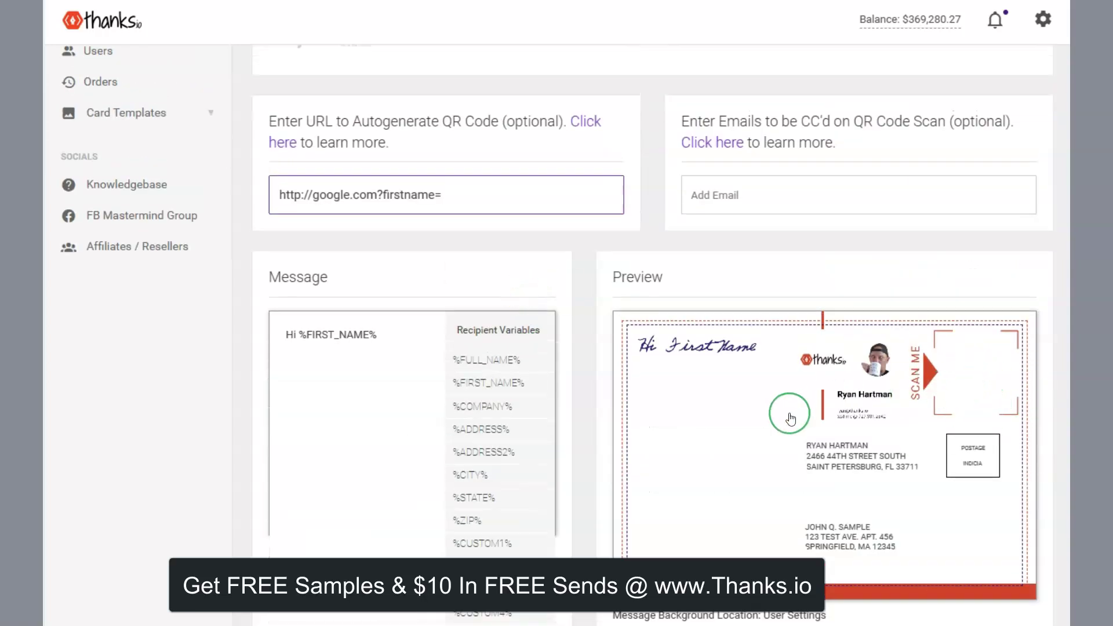
scroll(791, 419, "down", 2)
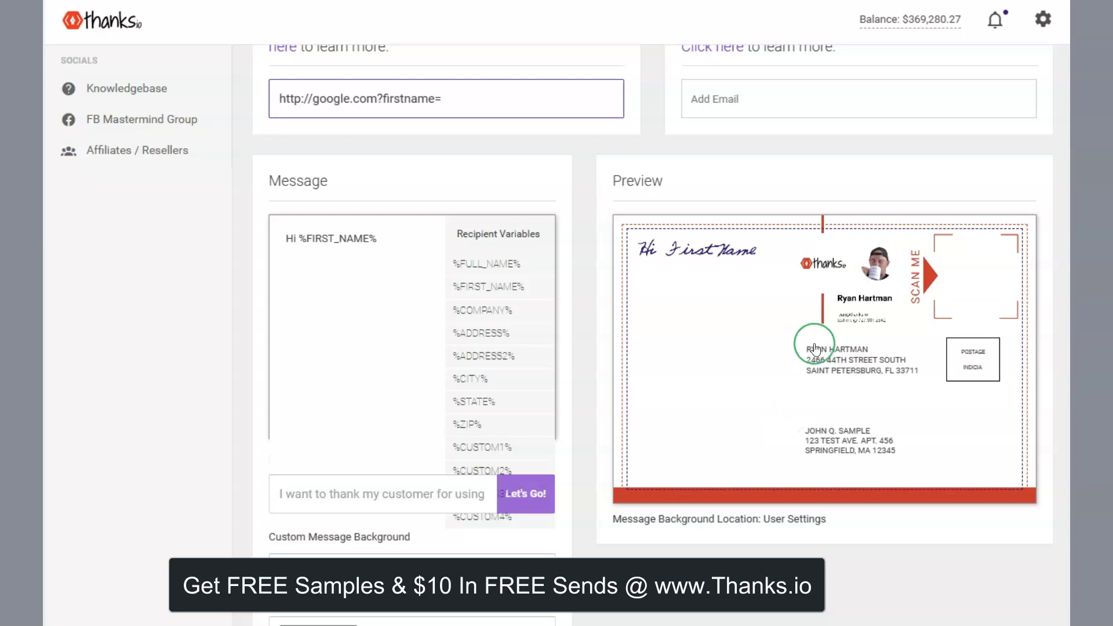
scroll(711, 361, "down", 2)
Step: Add the %ADDRESS2% merge tag on a new line after 'Hi %FIRST_NAME%'
left_click(366, 200)
left_click(380, 139)
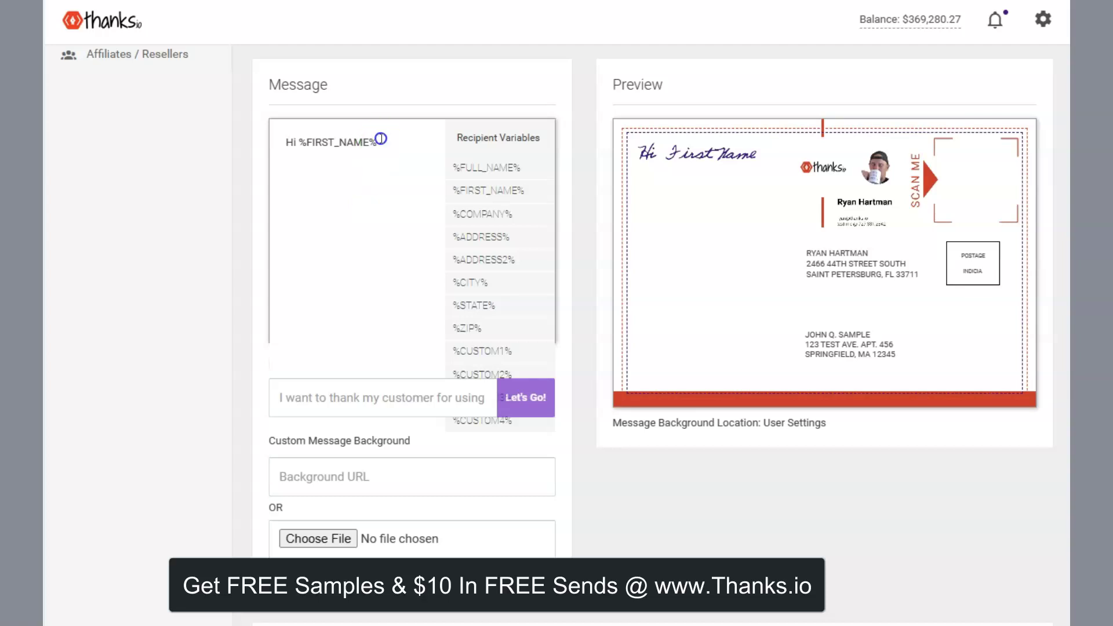
left_click(473, 258)
scroll(710, 517, "up", 5)
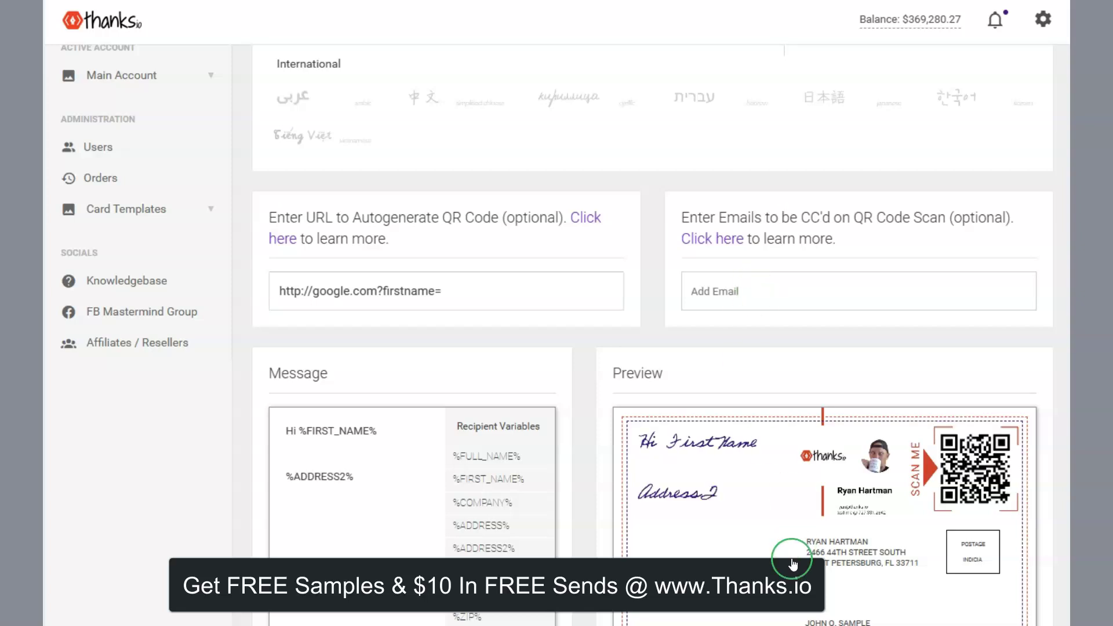
scroll(791, 556, "down", 3)
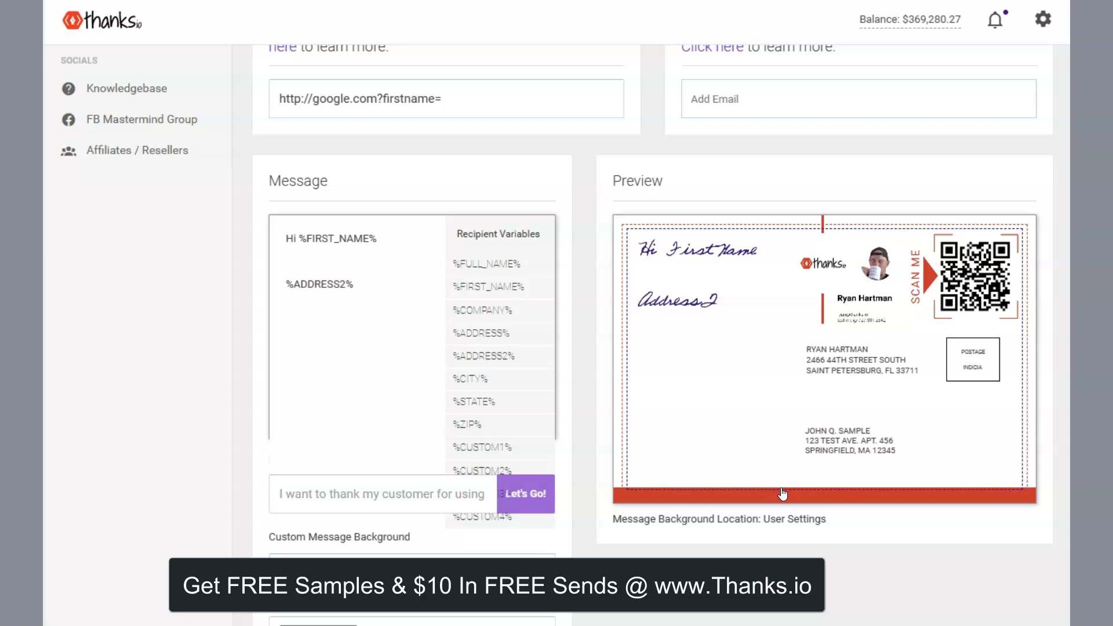
Step: Scroll through the postcard form to review the Address2 preview beside the QR code
scroll(649, 330, "down", 1)
scroll(698, 323, "up", 3)
scroll(699, 329, "up", 1)
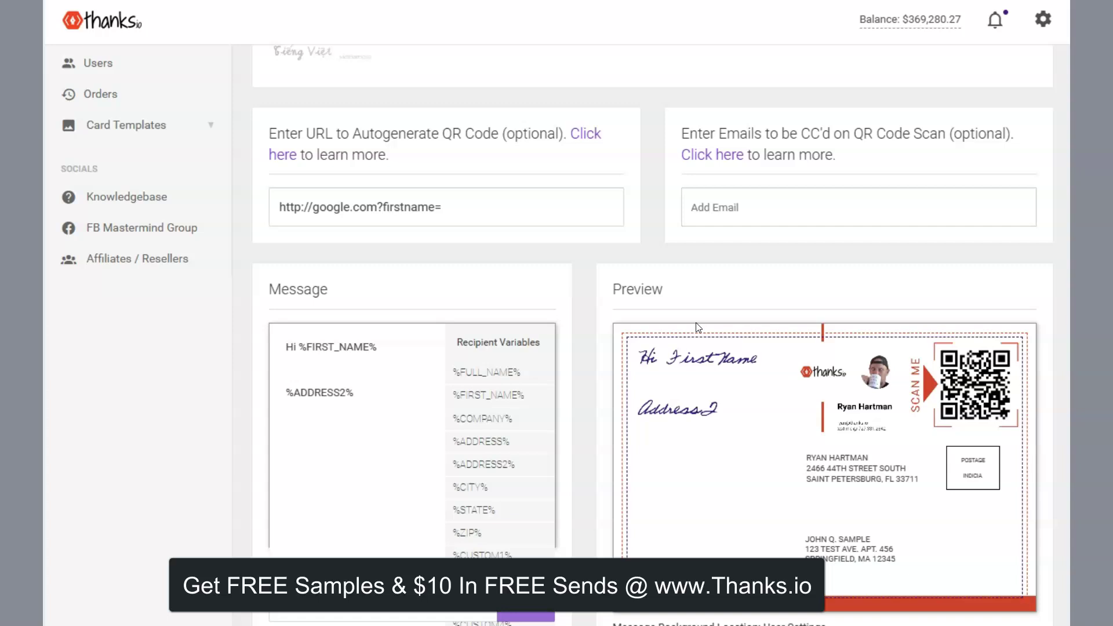
scroll(642, 352, "up", 4)
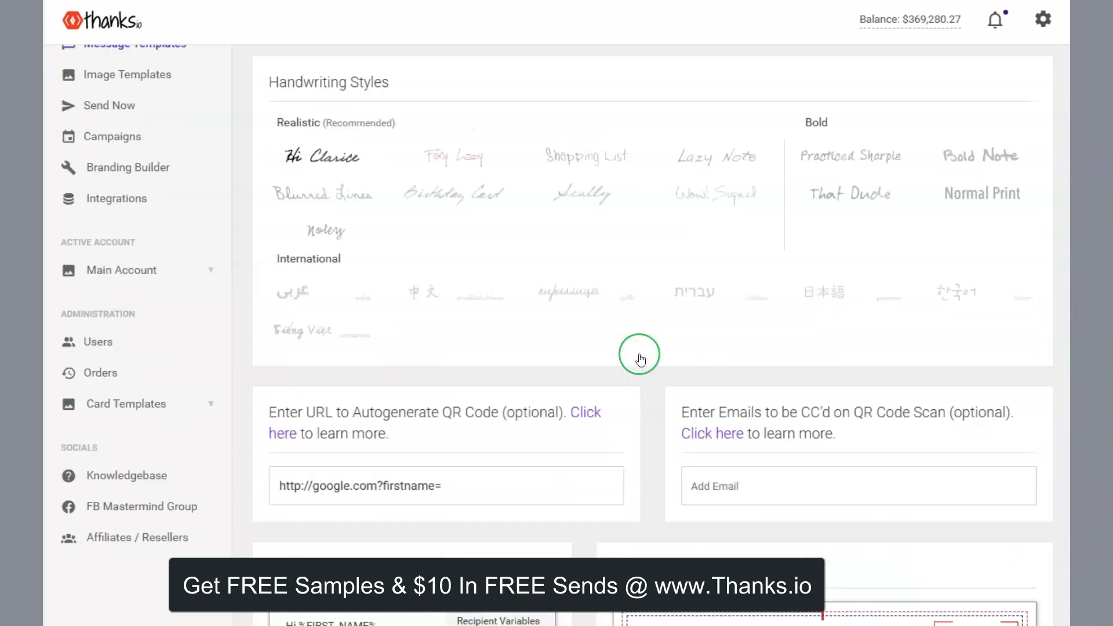
scroll(642, 348, "down", 7)
scroll(580, 371, "up", 3)
scroll(490, 131, "up", 2)
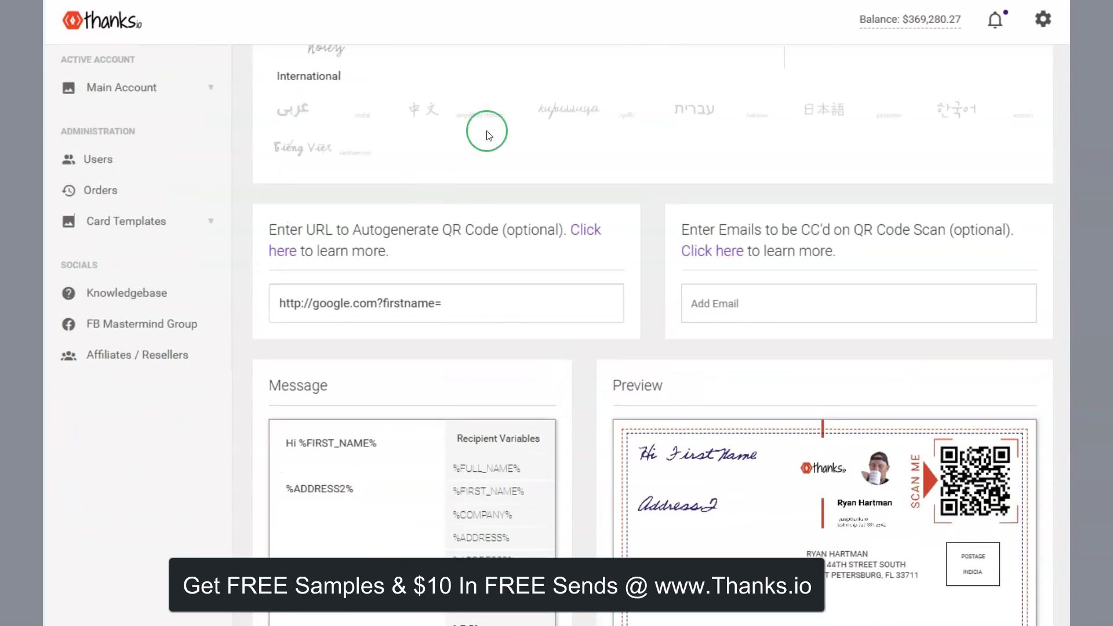
scroll(696, 207, "up", 3)
scroll(676, 355, "up", 2)
scroll(672, 356, "down", 7)
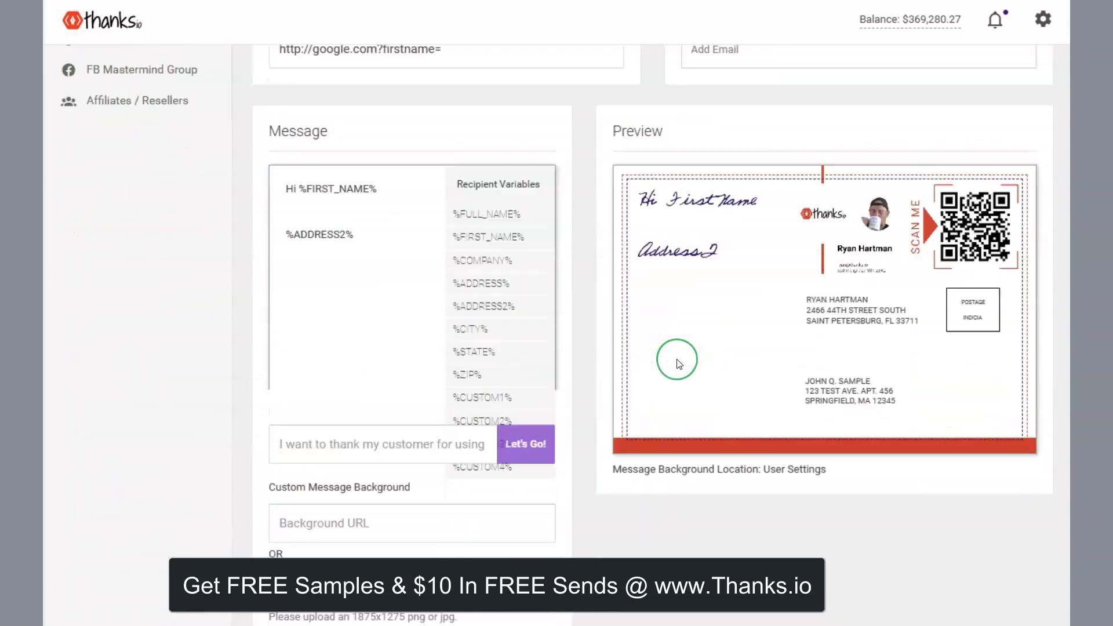
scroll(572, 392, "down", 2)
scroll(574, 398, "up", 8)
scroll(574, 398, "up", 3)
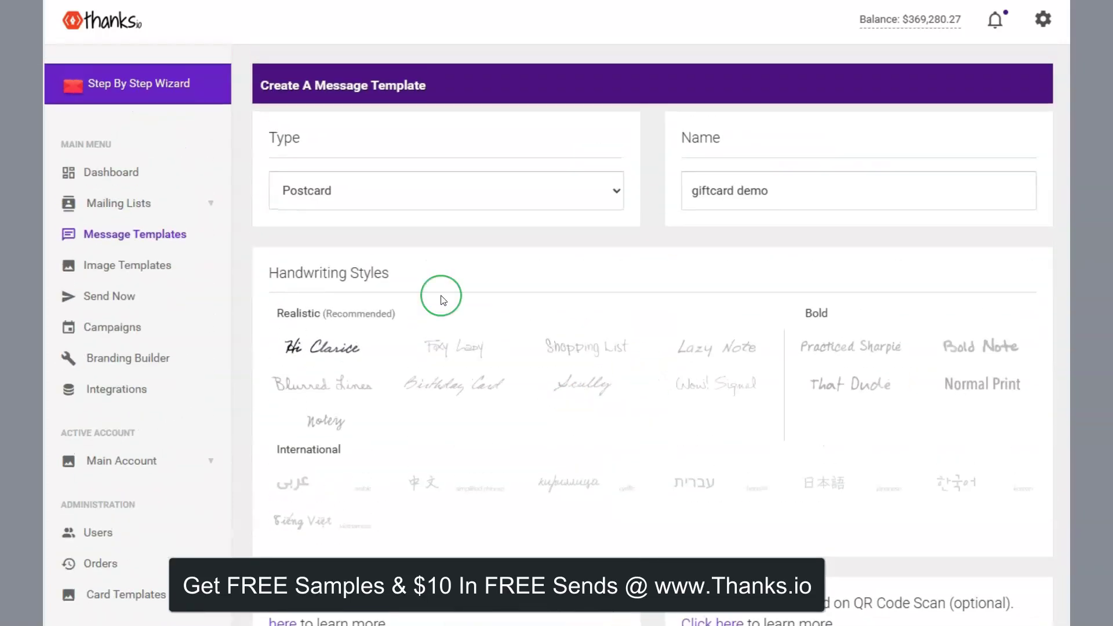
Step: Go to Image Templates and scroll down the Your Templates postcard grid
left_click(94, 265)
mouse_move(749, 242)
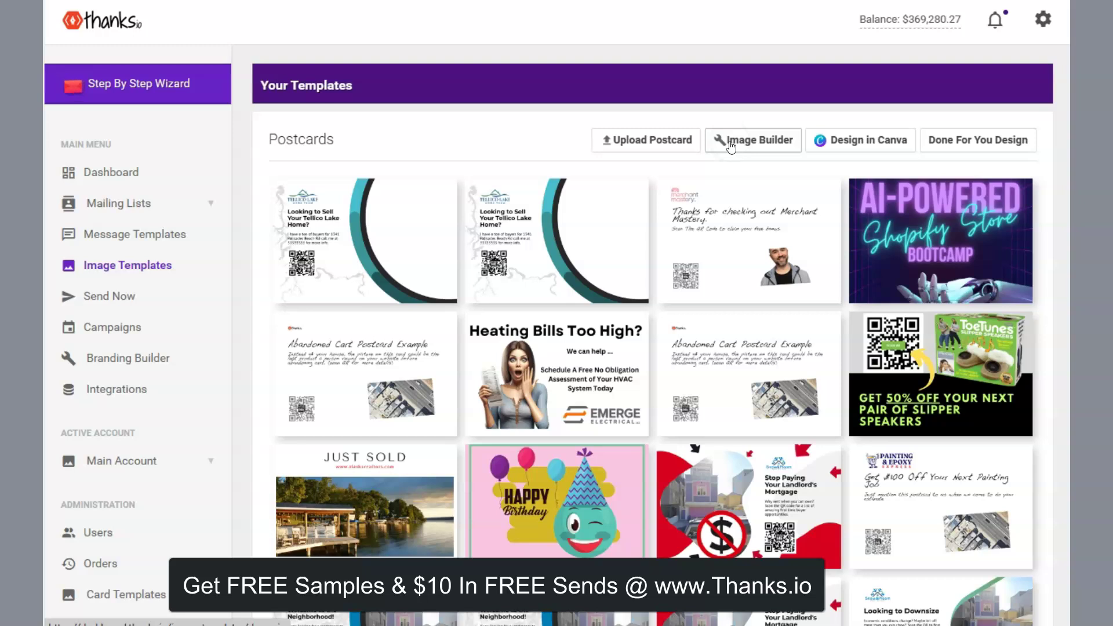
scroll(720, 371, "down", 2)
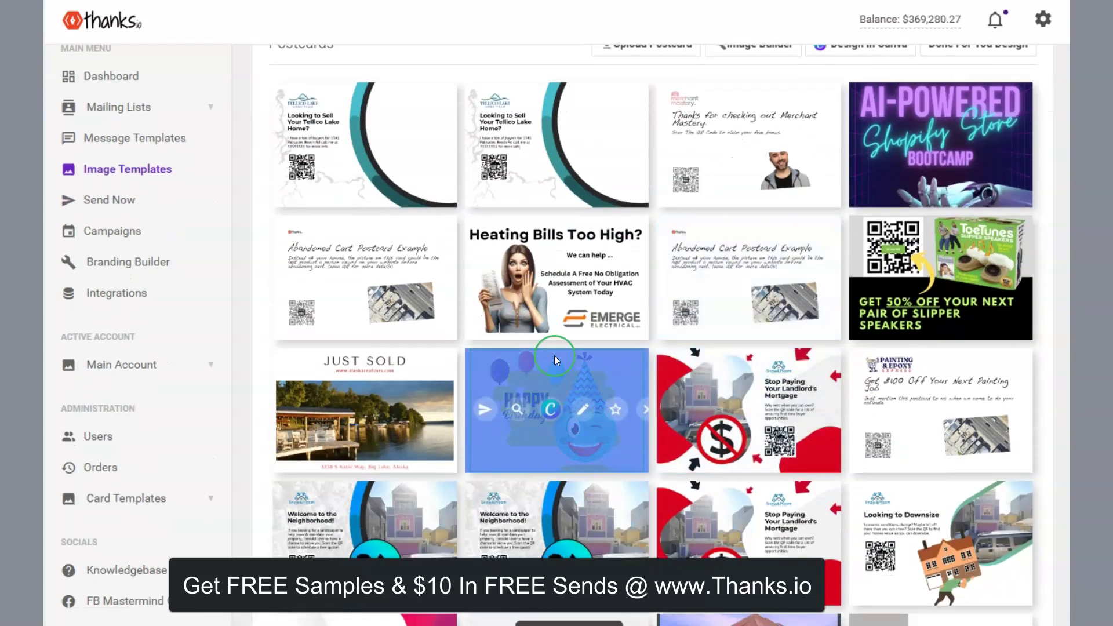
Step: Open the Ecommerce Abandoned Cart image template for editing
mouse_move(748, 278)
left_click(730, 281)
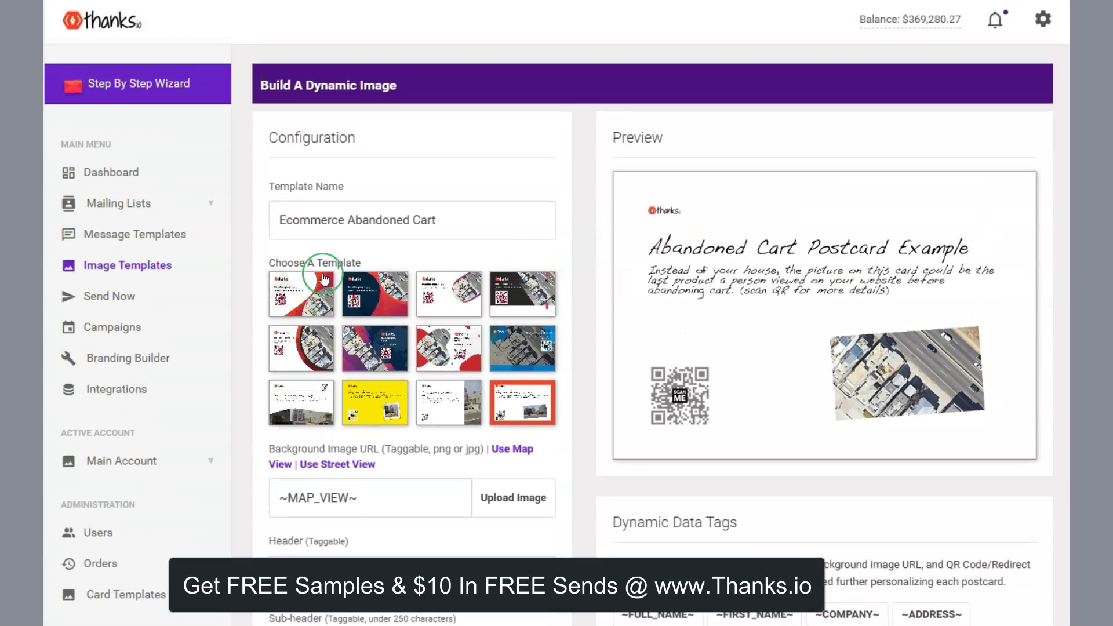
scroll(357, 280, "down", 2)
left_click(408, 267)
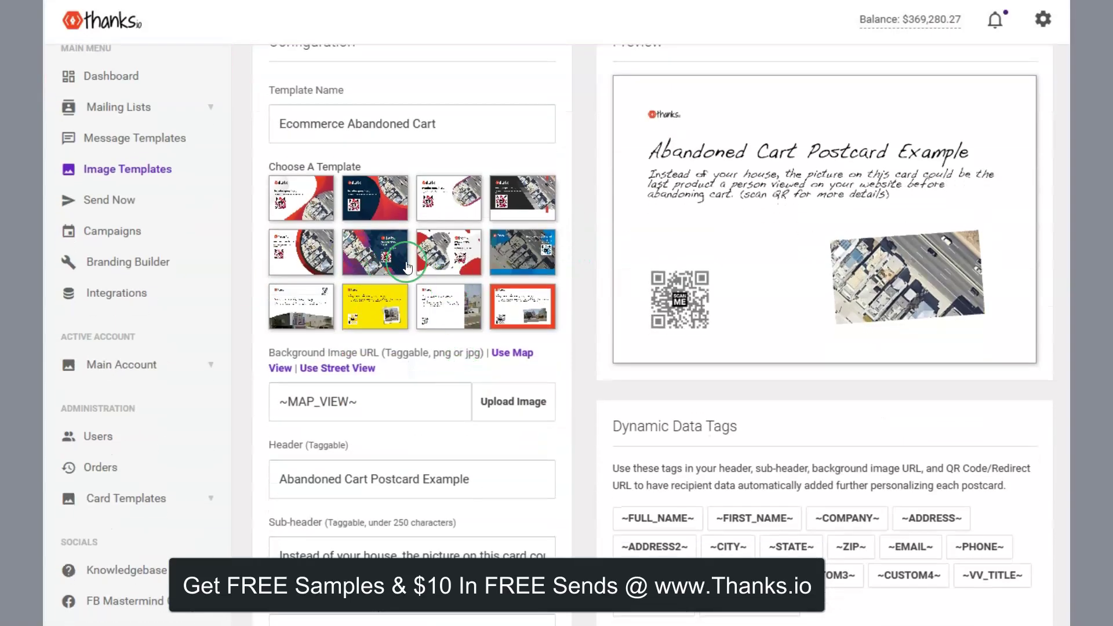
scroll(579, 285, "up", 2)
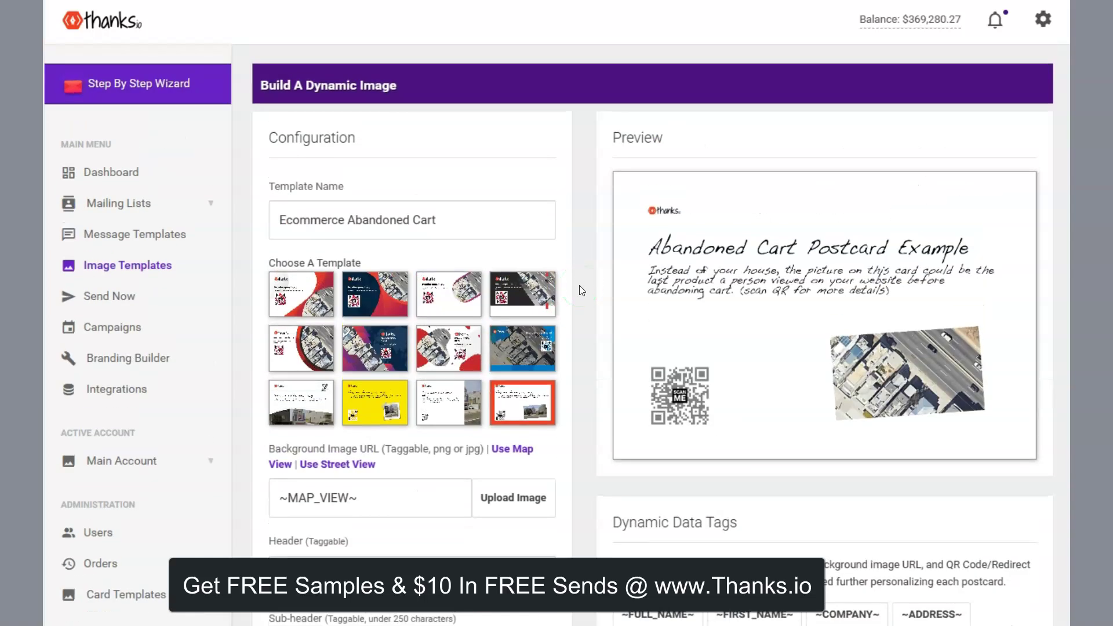
mouse_move(825, 219)
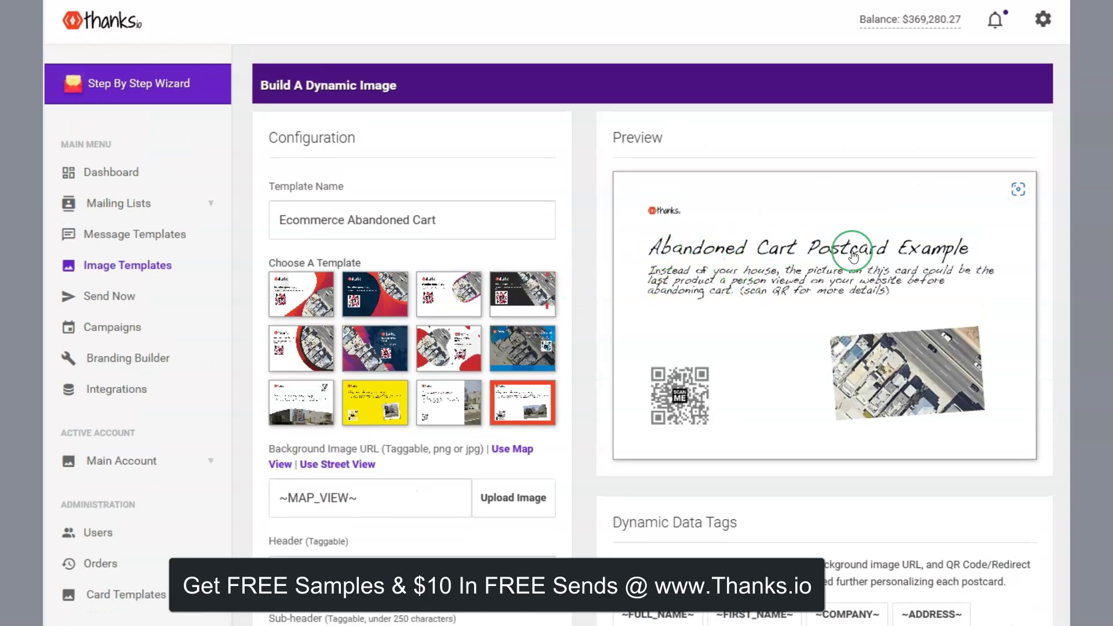
scroll(386, 408, "down", 4)
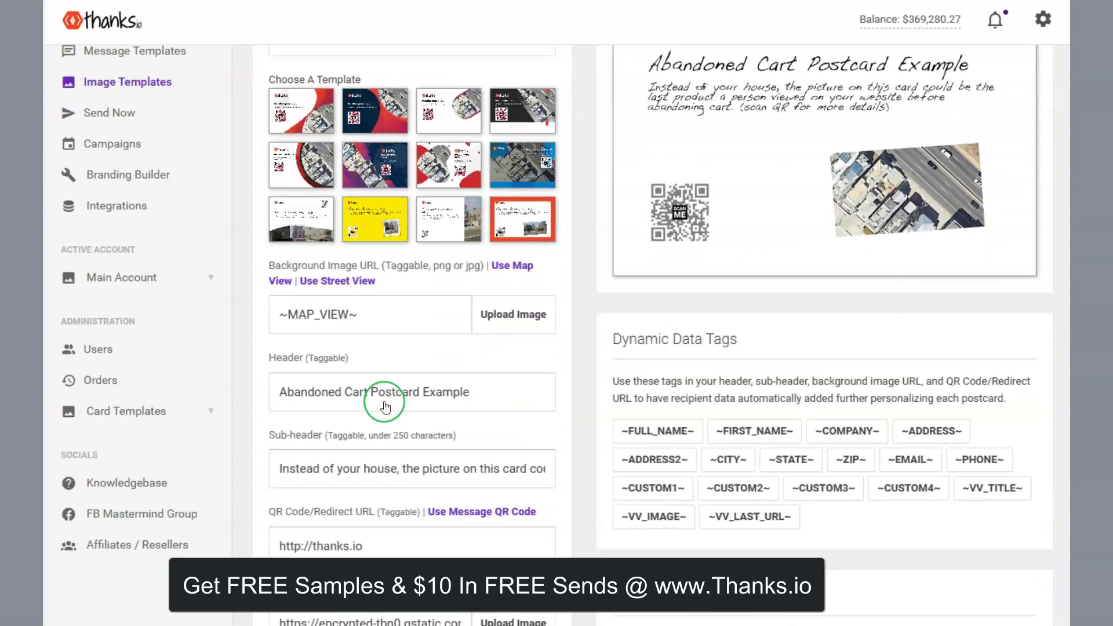
scroll(385, 406, "down", 2)
scroll(361, 397, "up", 4)
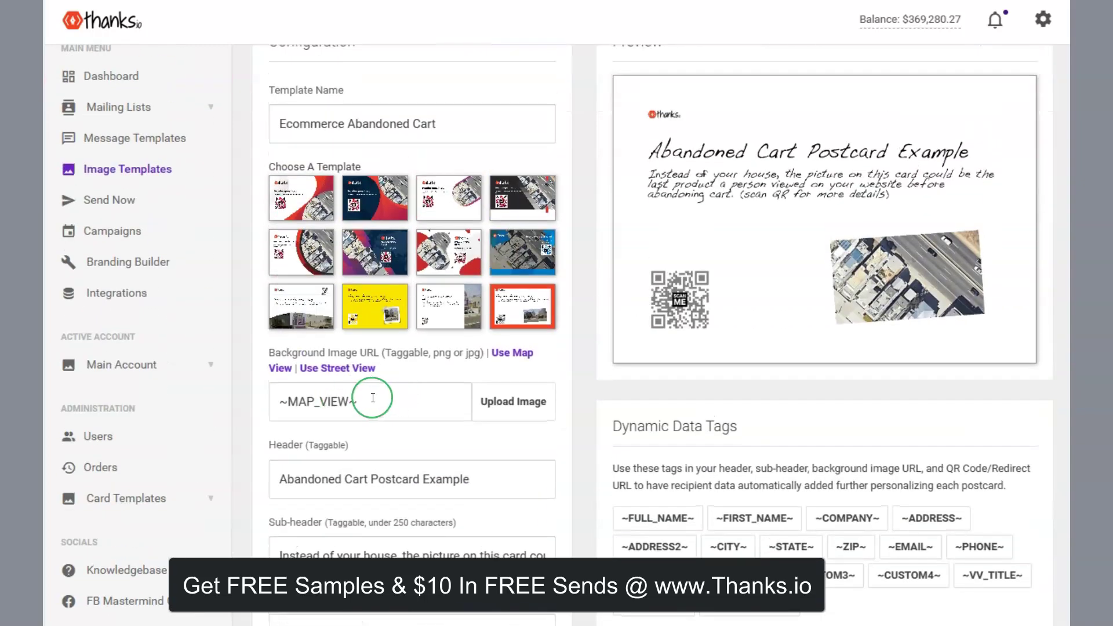
Step: Replace the ~MAP_VIEW~ background image URL with the ~VV_IMAGE~ merge tag
left_click_drag(373, 398, 275, 401)
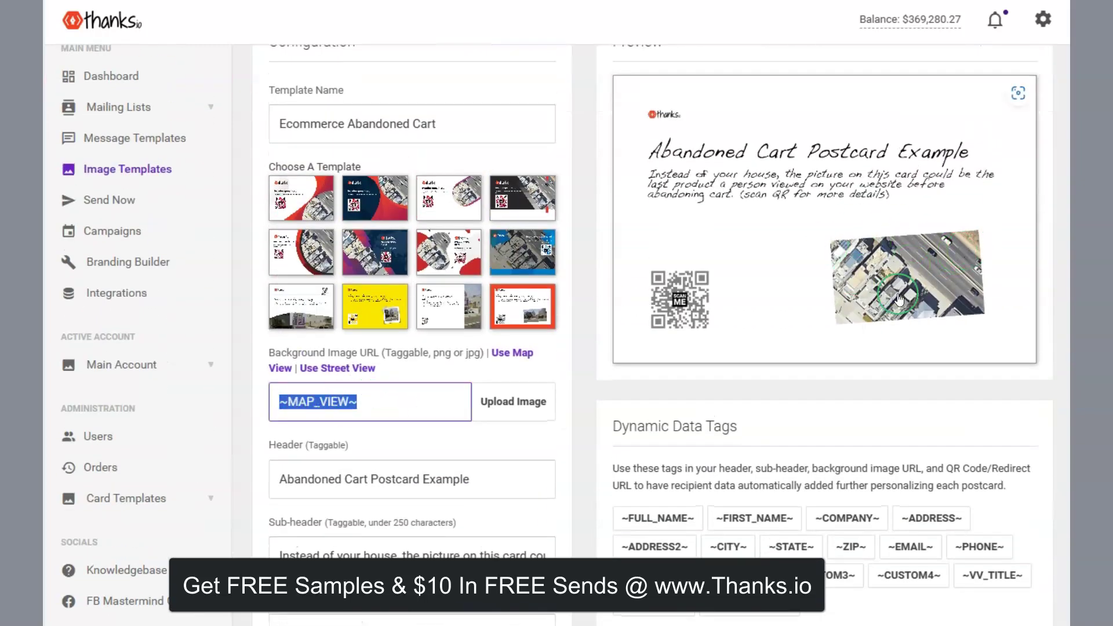
mouse_move(804, 289)
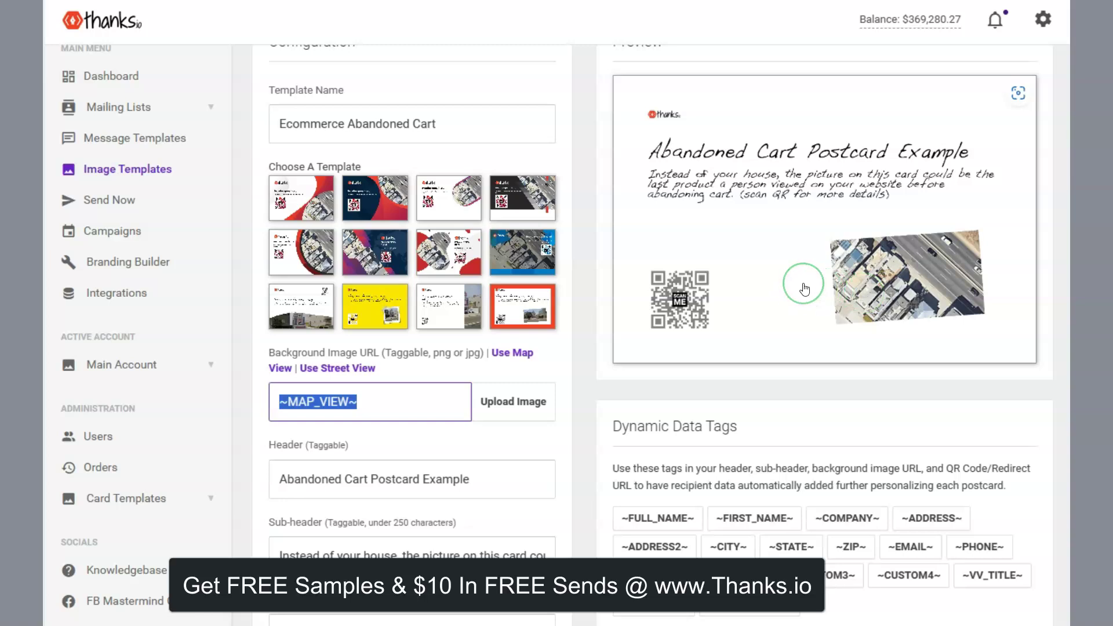
scroll(805, 288, "down", 2)
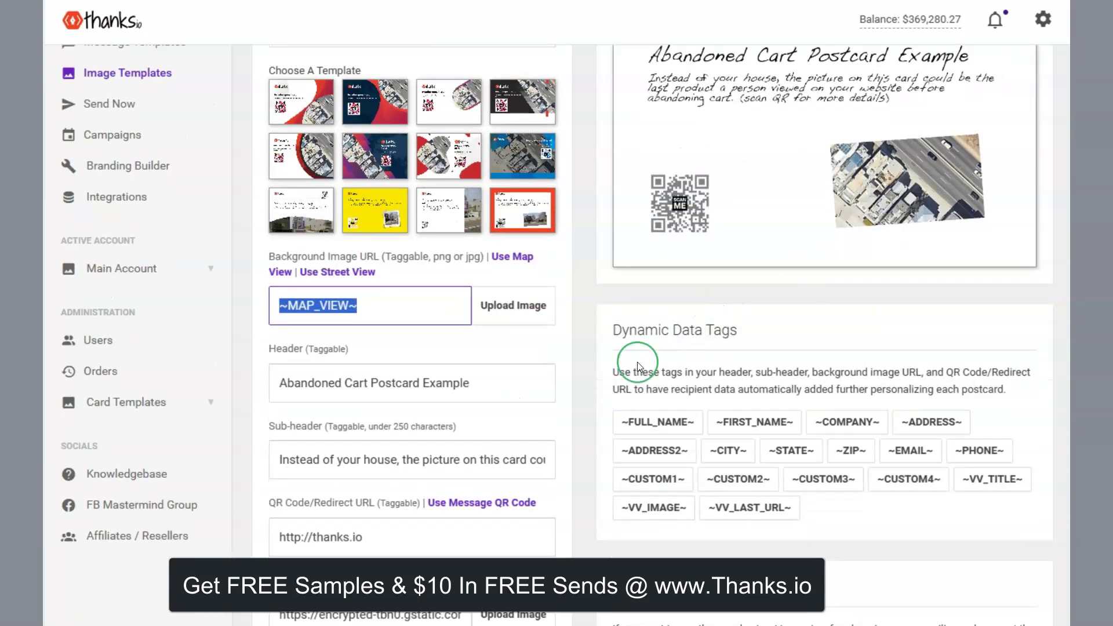
left_click_drag(367, 301, 262, 301)
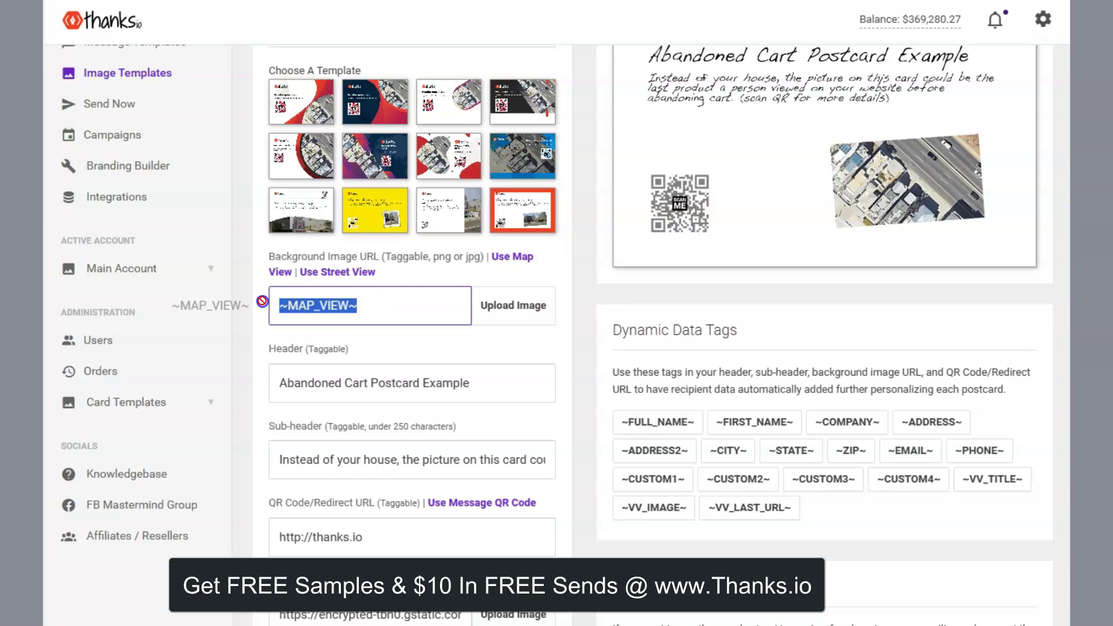
key("BackSpace")
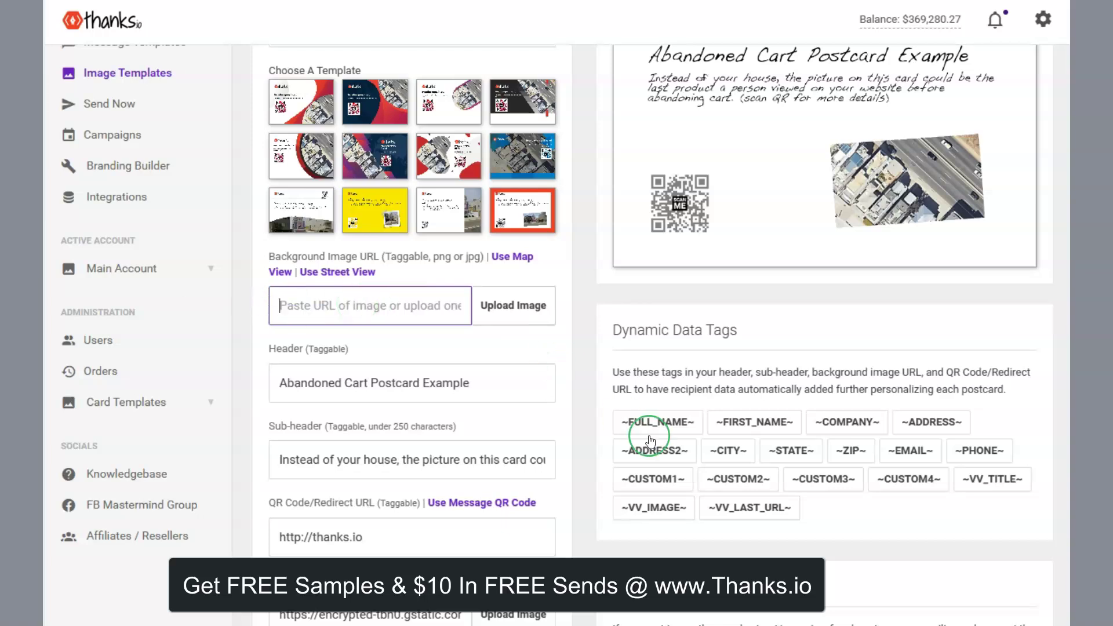
left_click(654, 507)
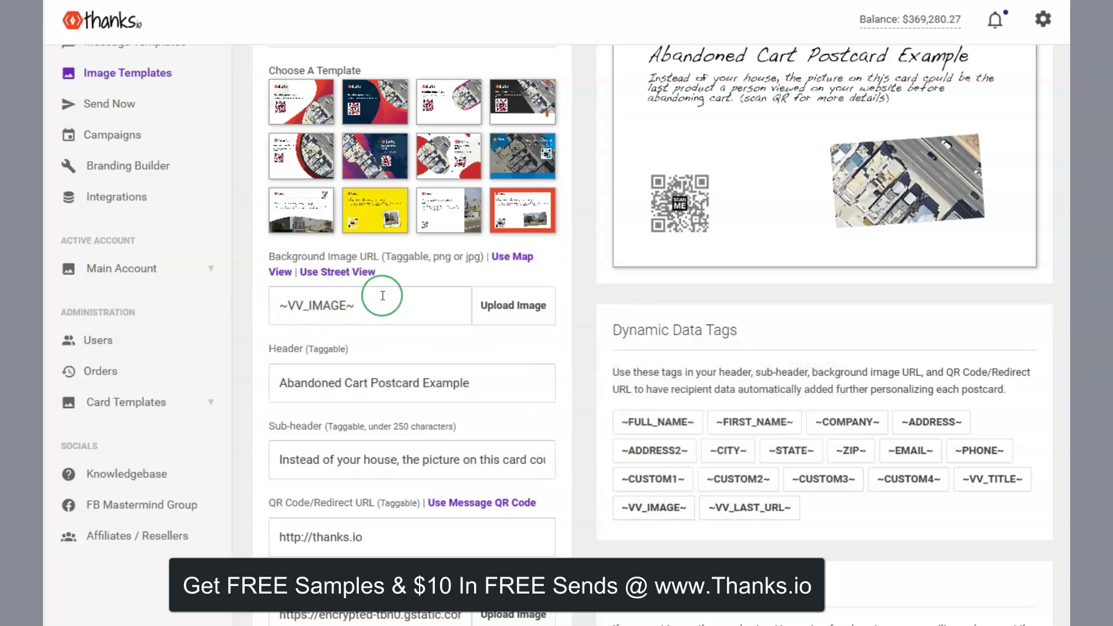
left_click_drag(383, 295, 256, 320)
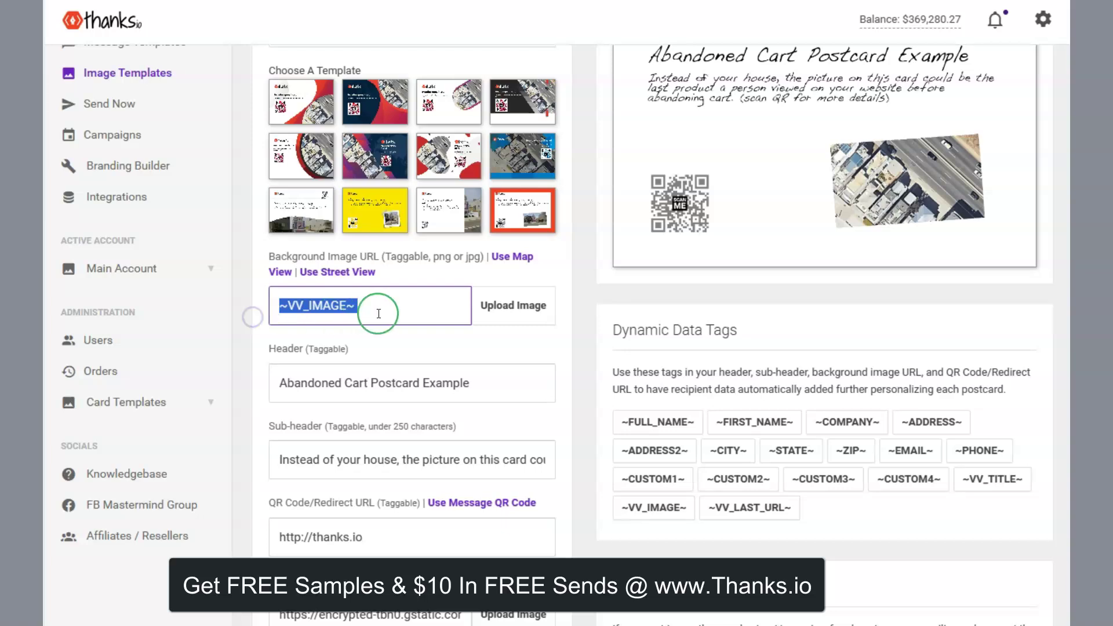
Step: Inspect the ~VV_IMAGE~ background value and the sub-header text field
left_click_drag(383, 309, 268, 325)
left_click_drag(380, 305, 274, 303)
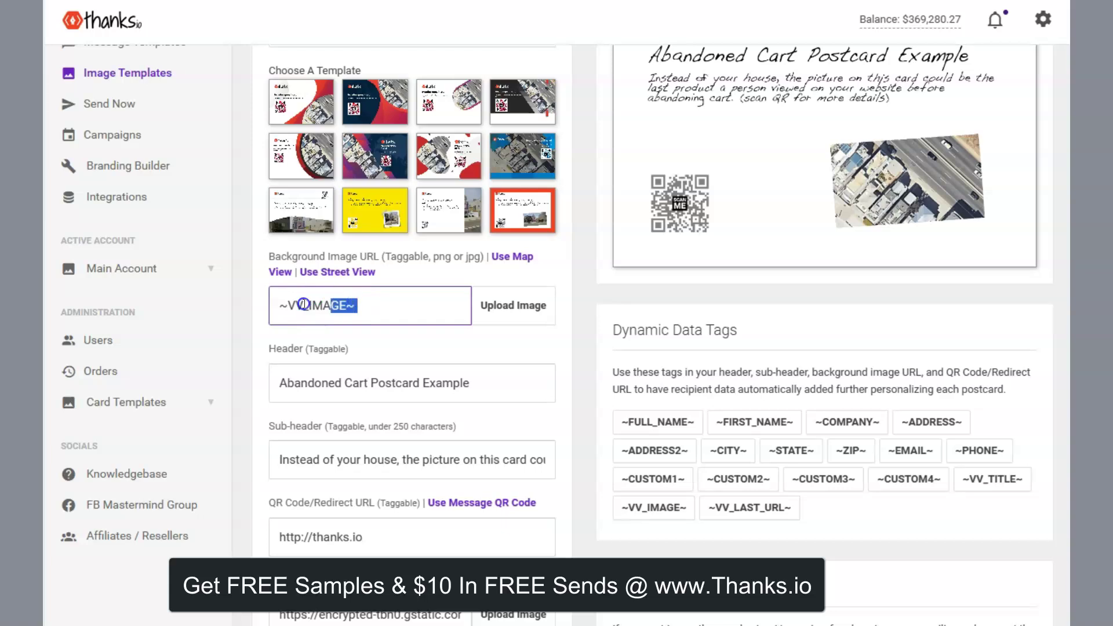
scroll(441, 383, "down", 2)
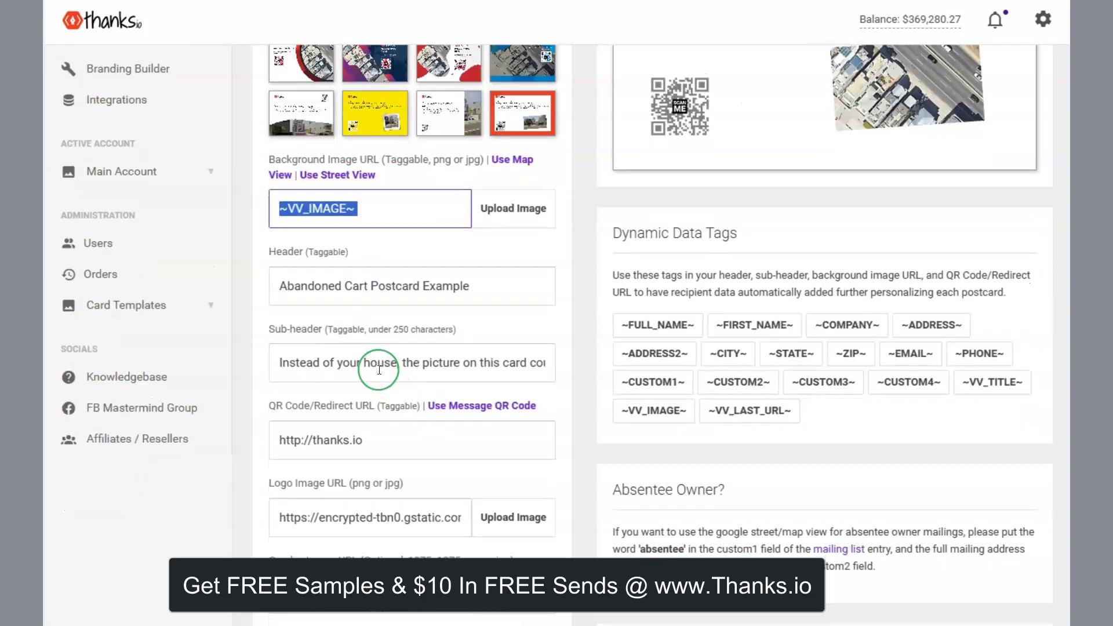
left_click(453, 363)
scroll(493, 336, "down", 3)
scroll(571, 291, "up", 2)
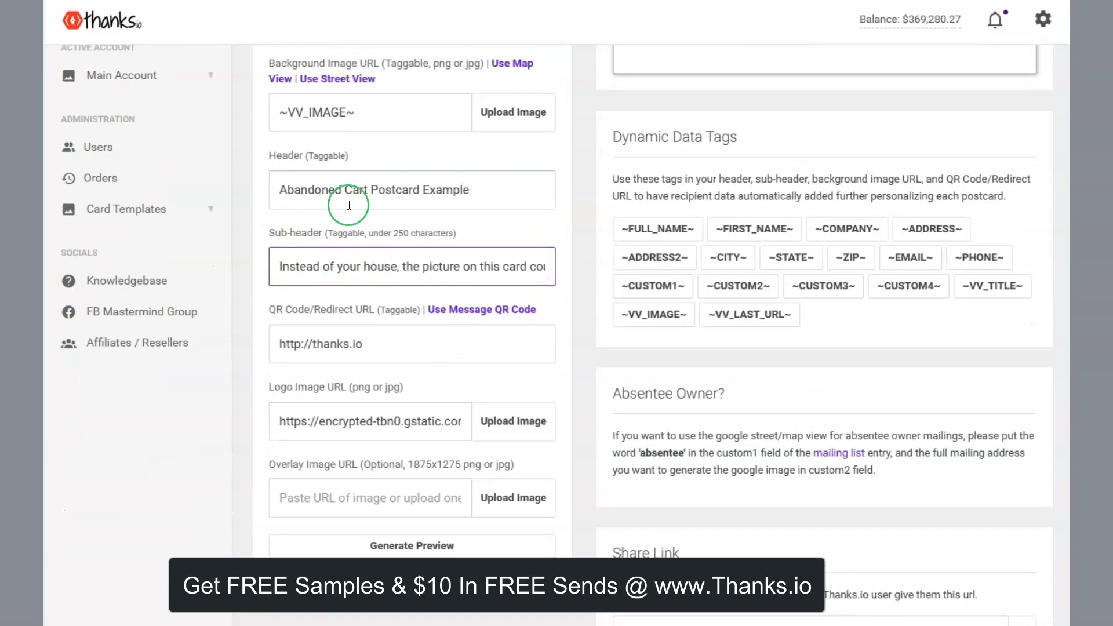
Step: Replace the header 'Abandoned Cart Postcard Example' with 'Hi ~FIRST_NAME~'
left_click(283, 193)
type("Hi")
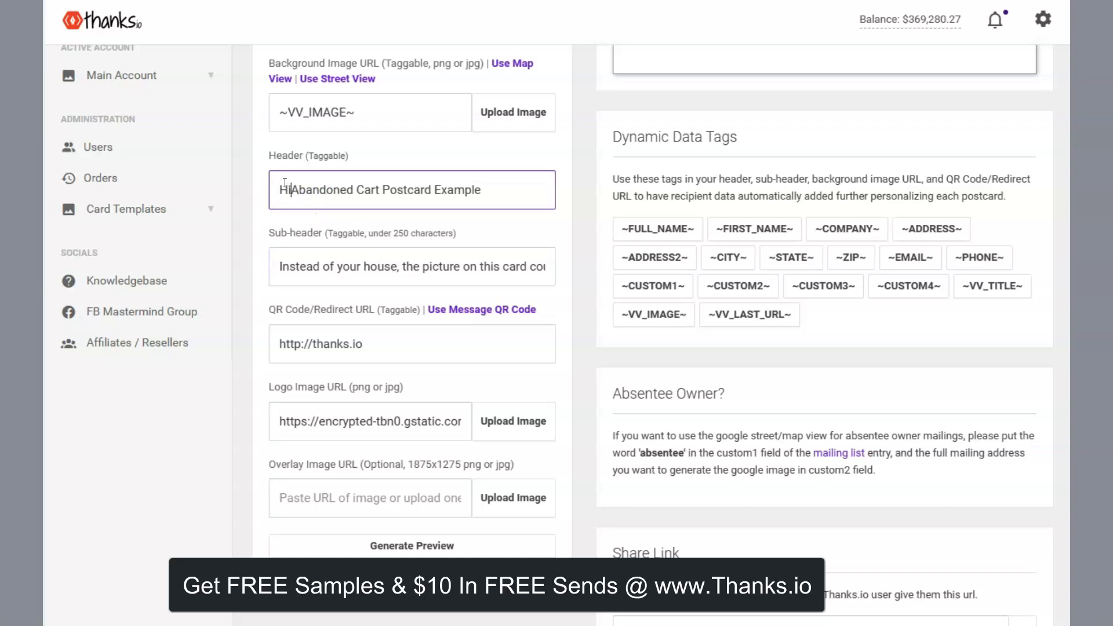
left_click(746, 229)
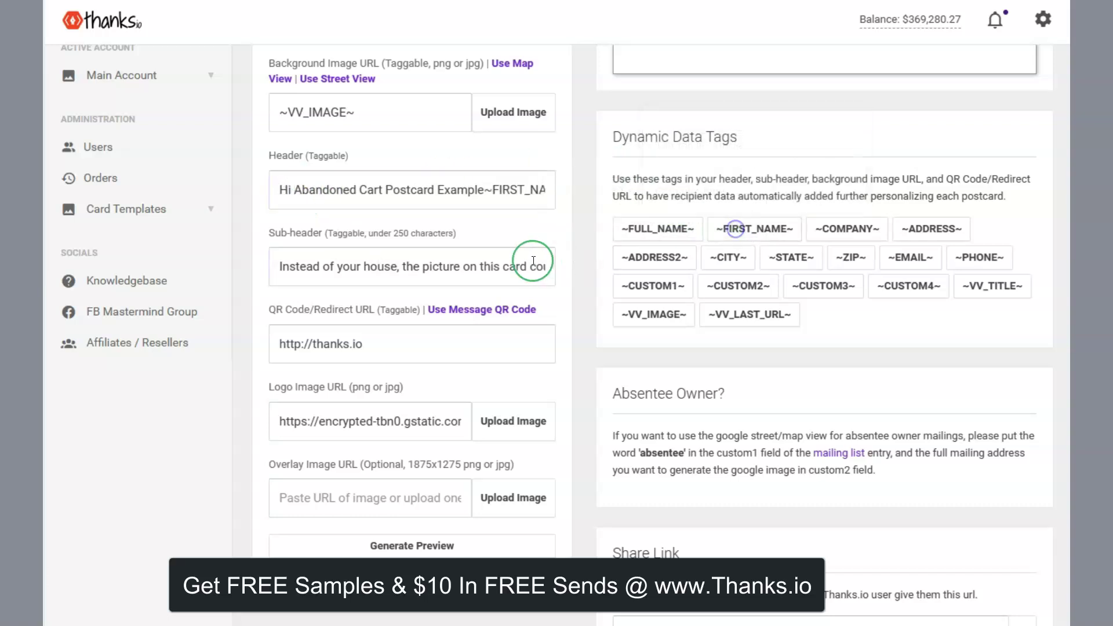
left_click_drag(294, 189, 475, 191)
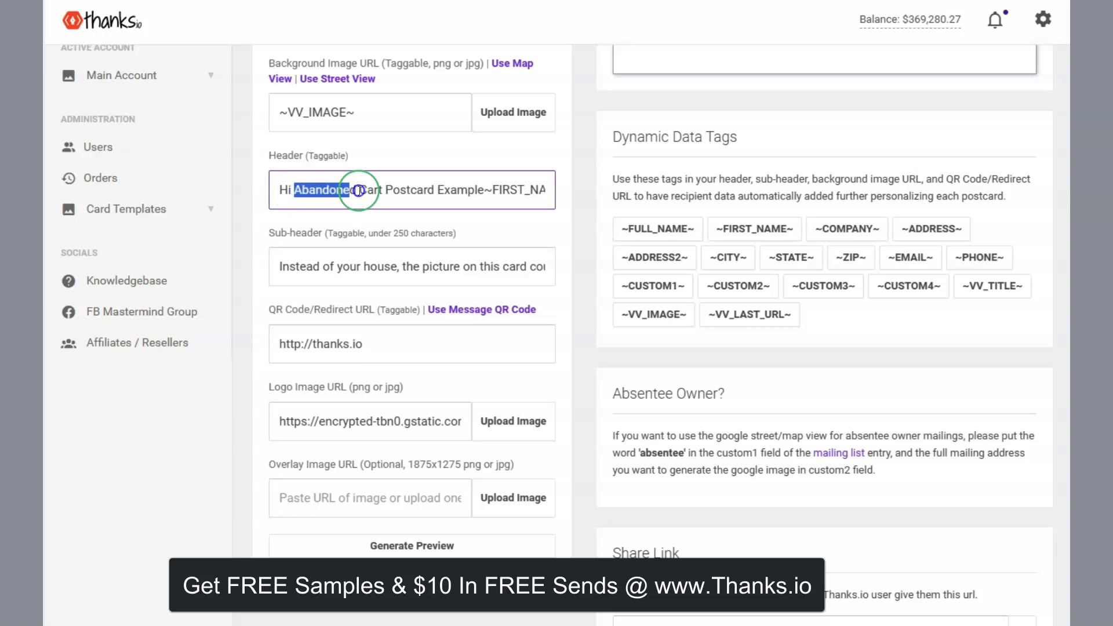
key("BackSpace")
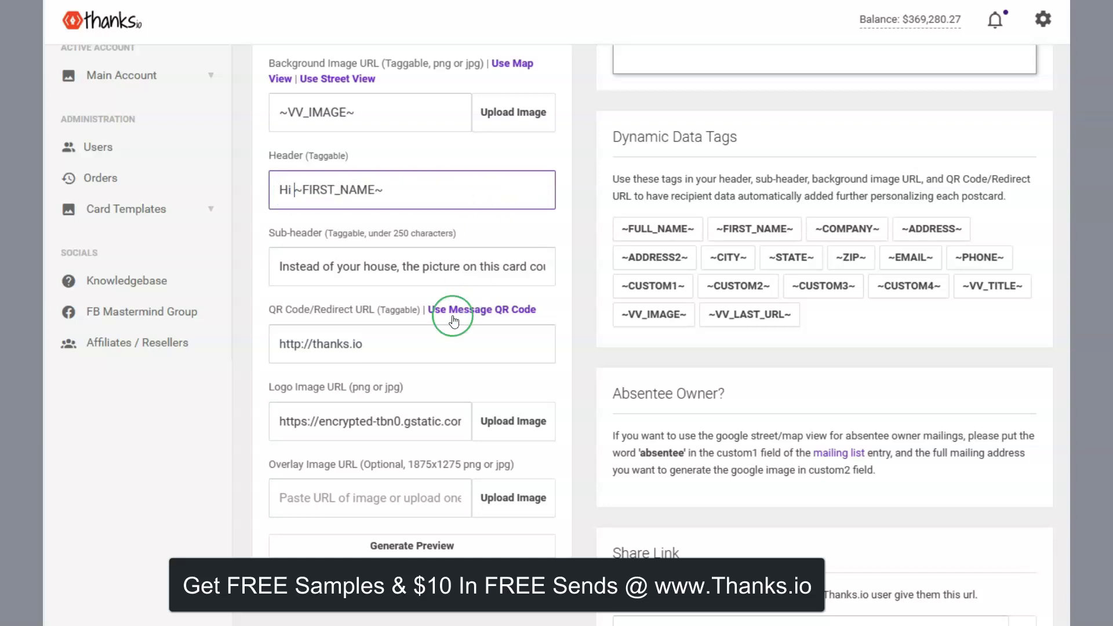
Step: Review the QR code redirect address and scroll through the remaining builder settings
left_click(393, 343)
scroll(423, 337, "up", 5)
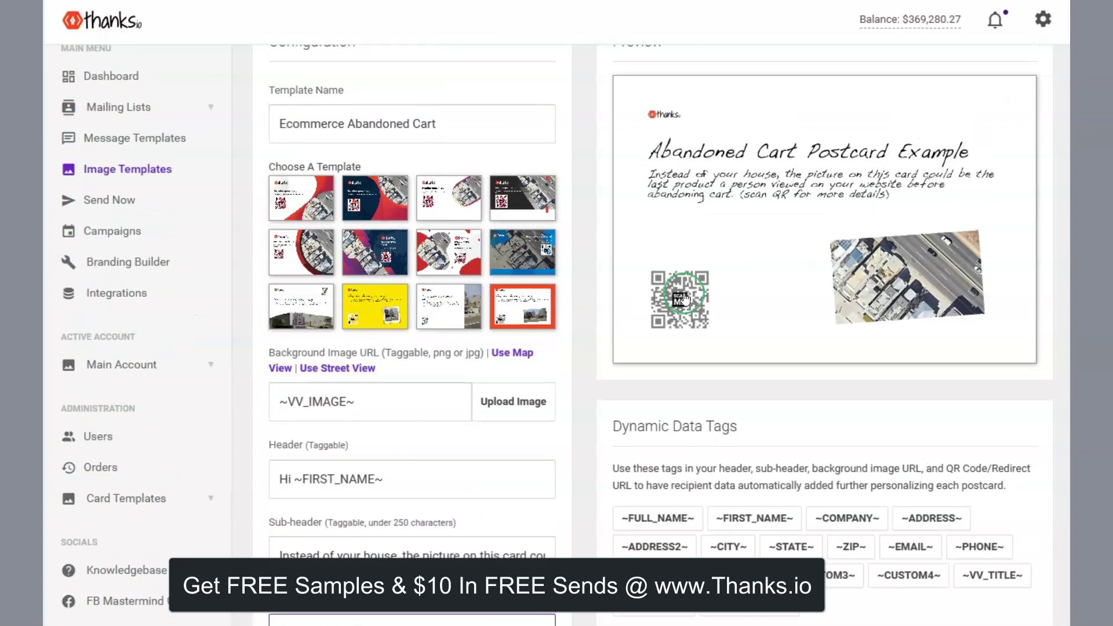
scroll(281, 454, "down", 1)
scroll(325, 446, "down", 2)
left_click_drag(373, 442, 261, 446)
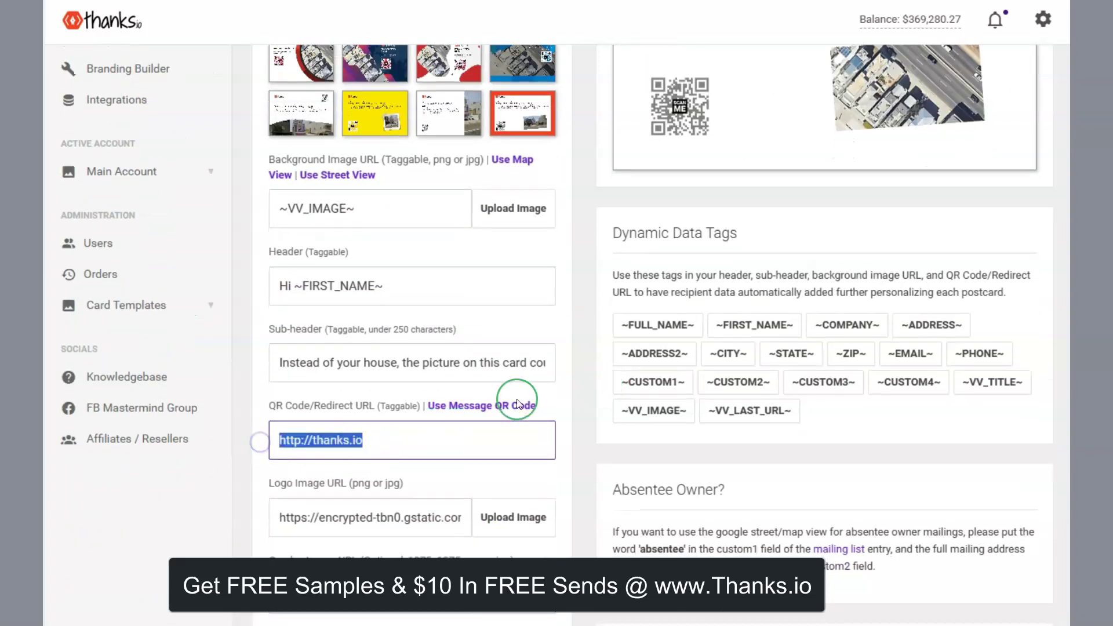
left_click(389, 436)
scroll(362, 333, "down", 2)
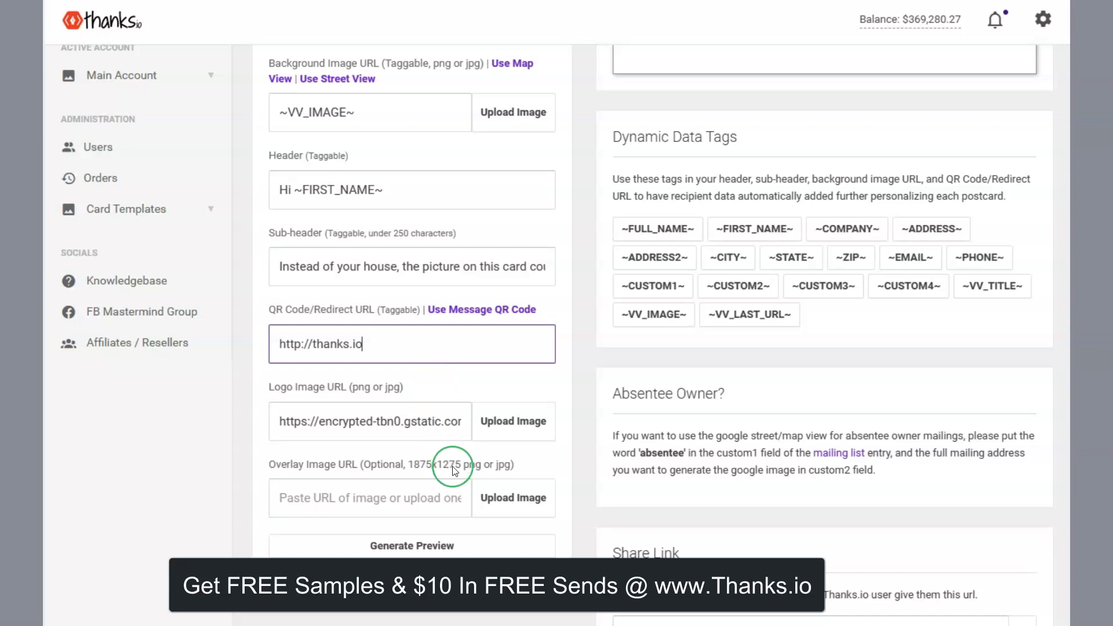
scroll(453, 519, "up", 3)
scroll(452, 519, "up", 2)
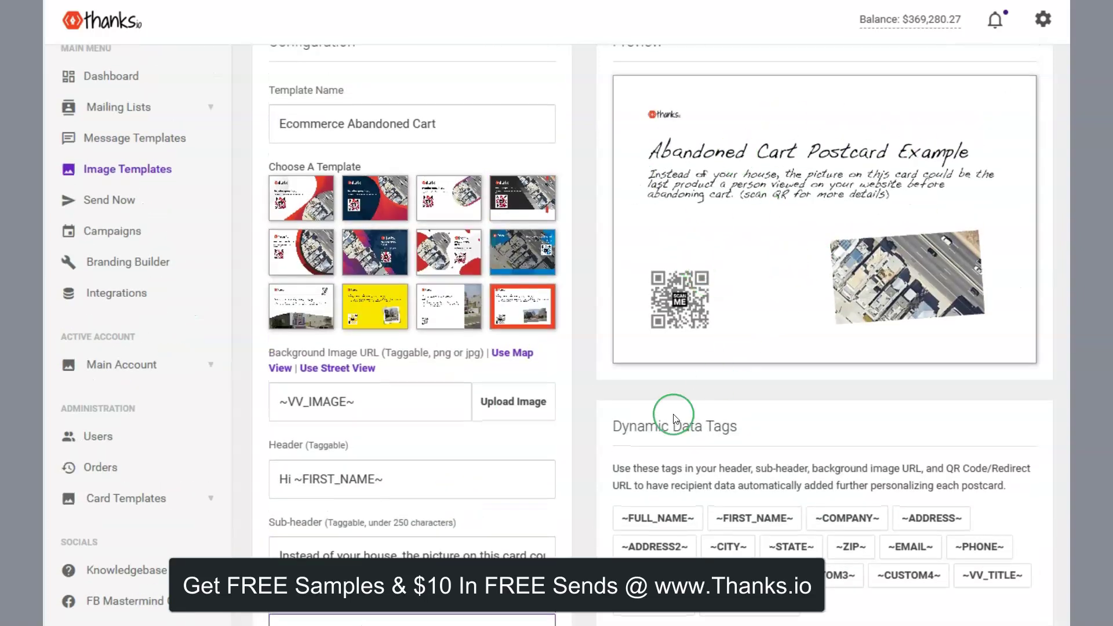
scroll(510, 293, "down", 3)
scroll(512, 294, "up", 5)
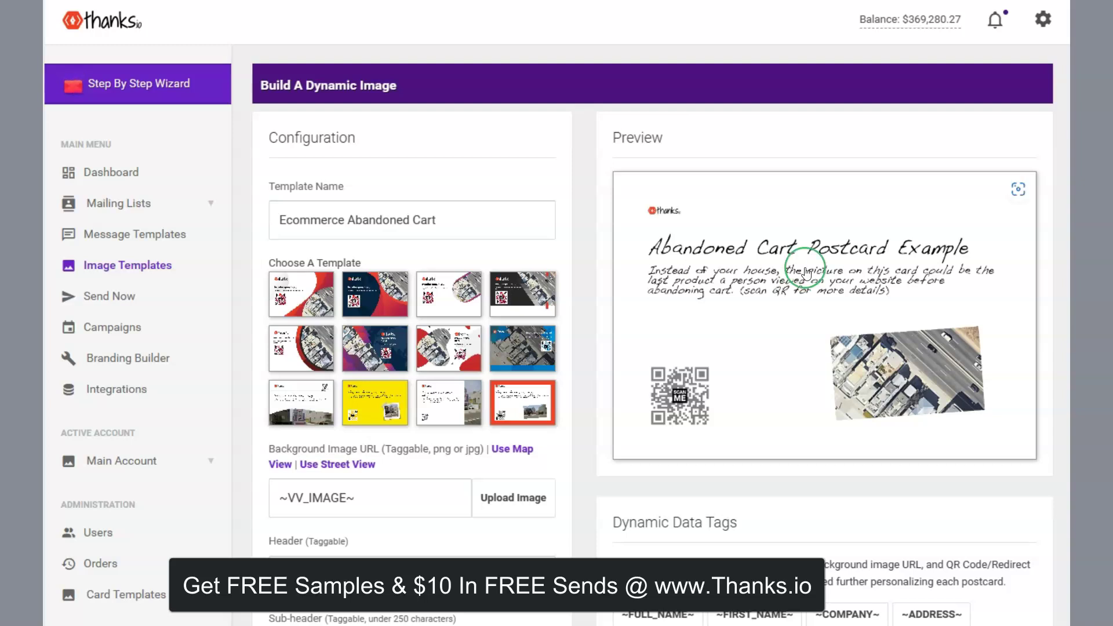
scroll(819, 275, "down", 5)
scroll(819, 276, "down", 5)
scroll(820, 278, "up", 10)
Step: Go to Mailing Lists via Message Templates, preview and close Upload CSV, then bring up Radius Search
left_click(116, 246)
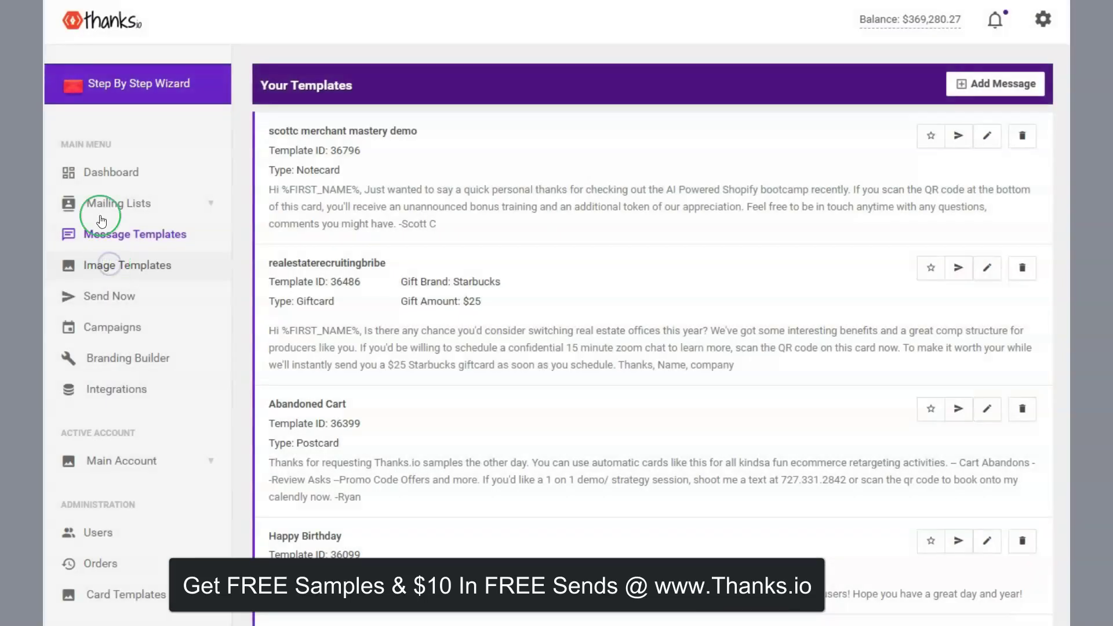
left_click(120, 206)
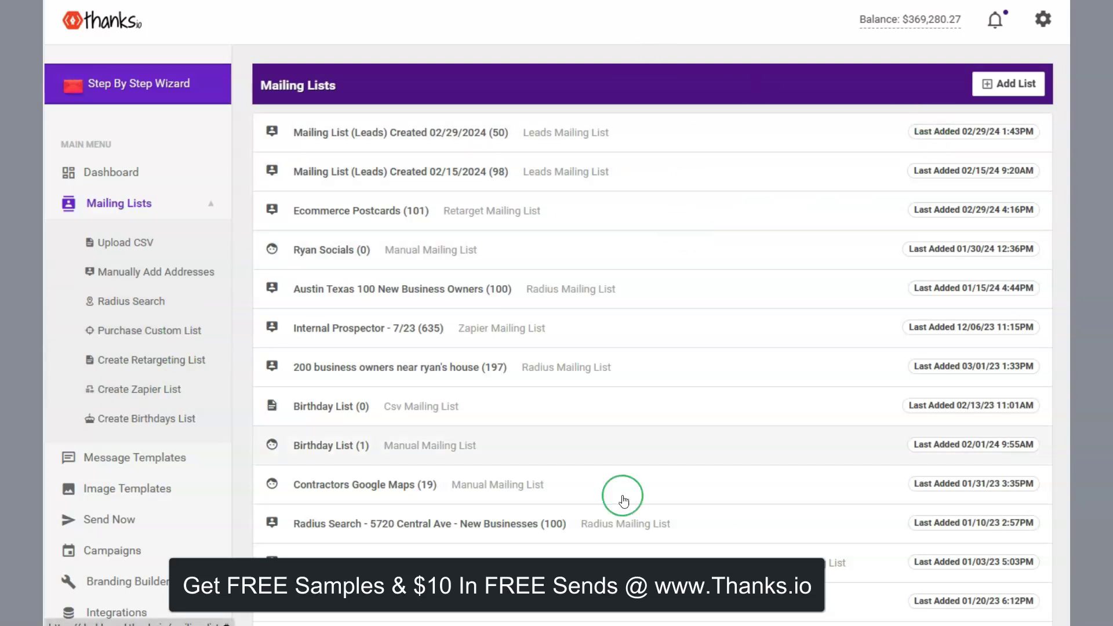
left_click(115, 247)
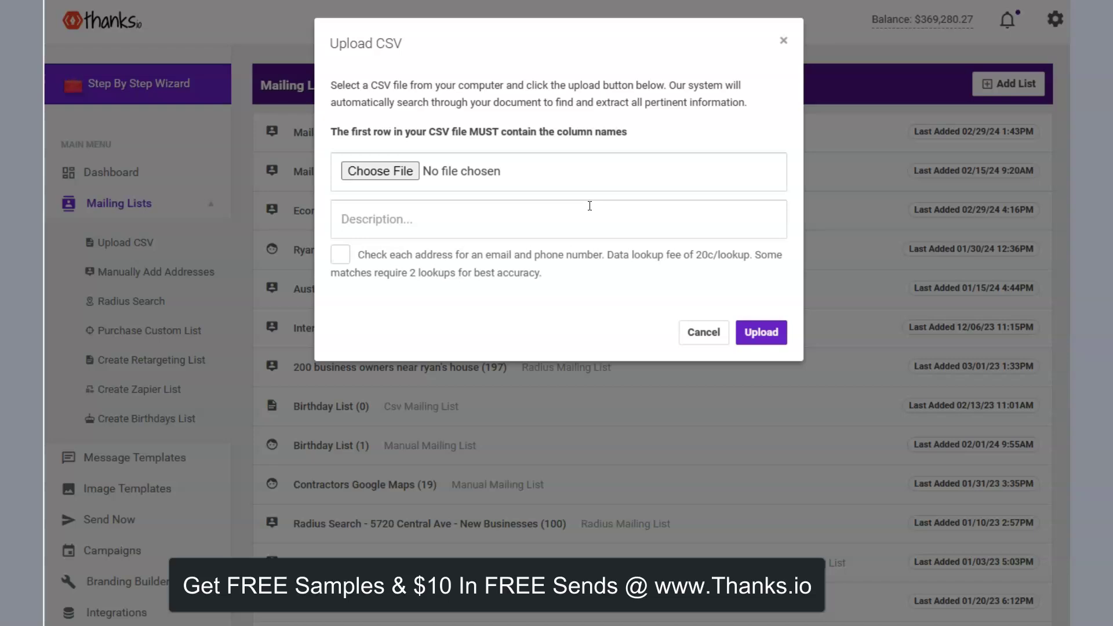
left_click(784, 40)
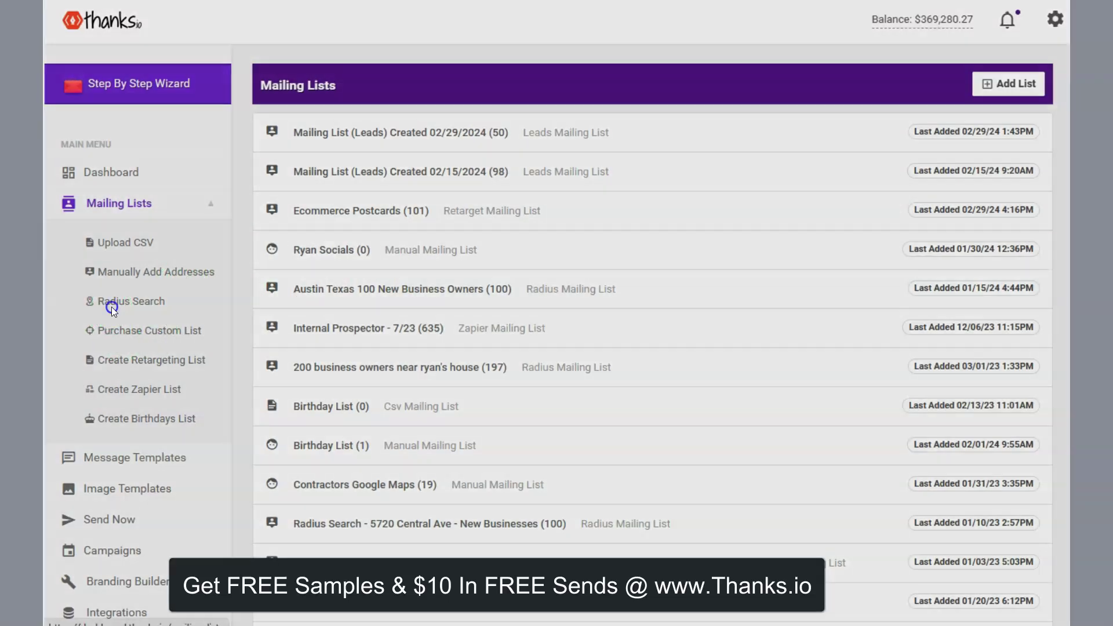
left_click(111, 307)
left_click(415, 199)
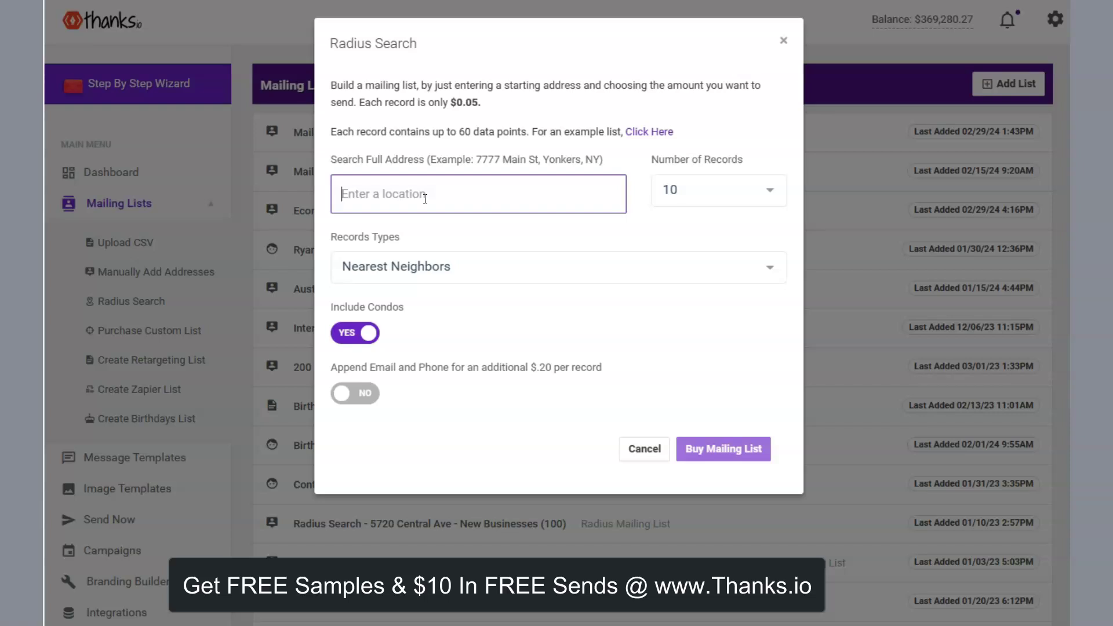
type("2466")
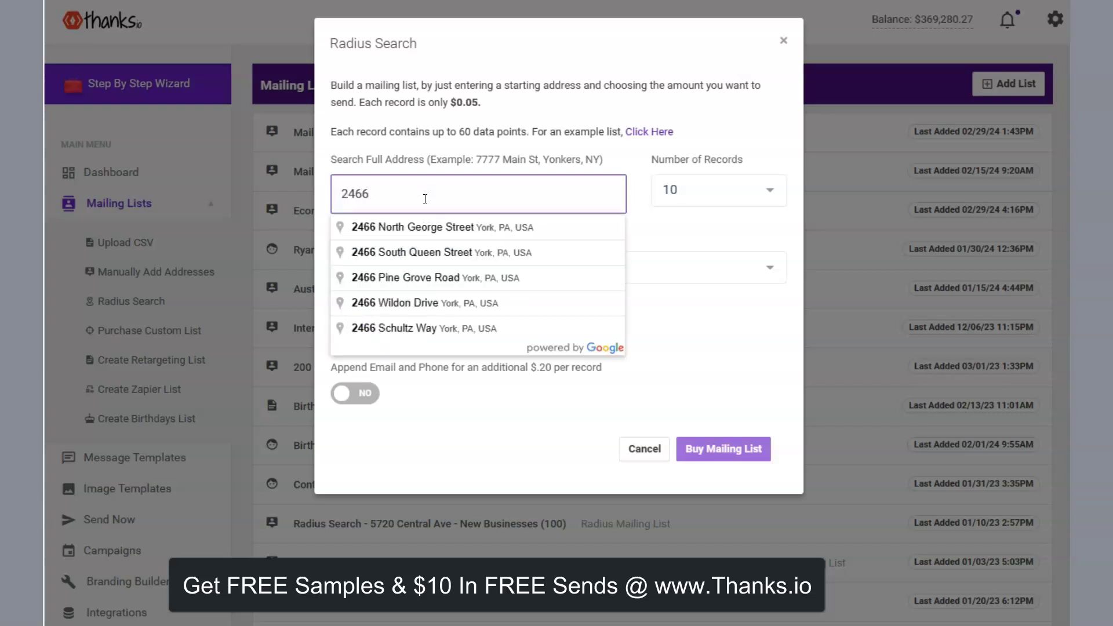
left_click(486, 227)
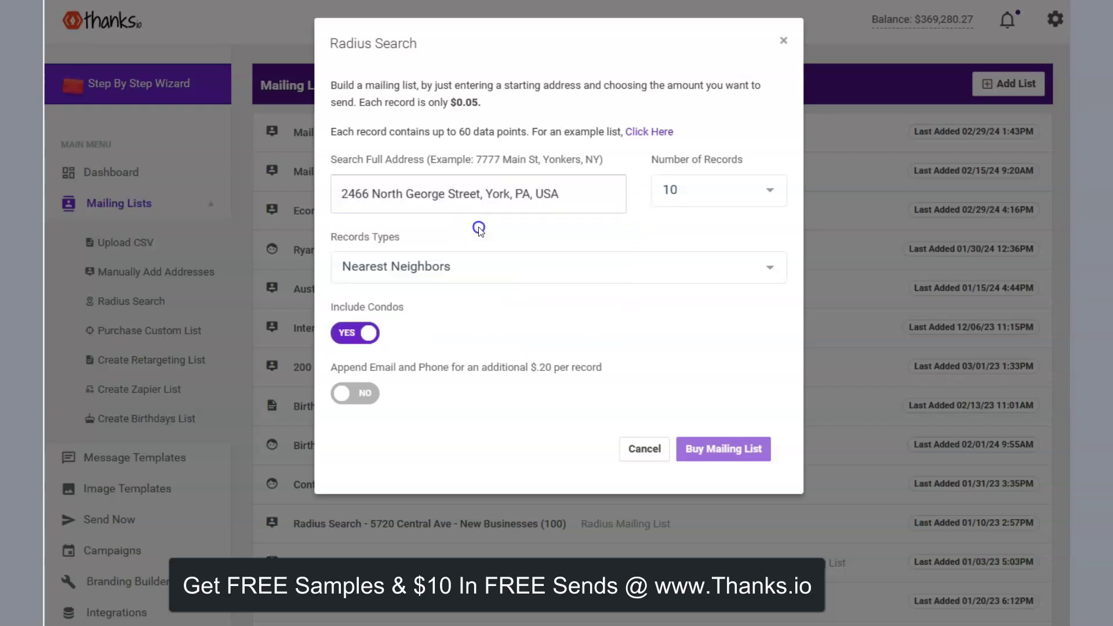
left_click(691, 179)
left_click(688, 351)
Step: Browse the available record types, then close the radius search without buying
left_click(438, 278)
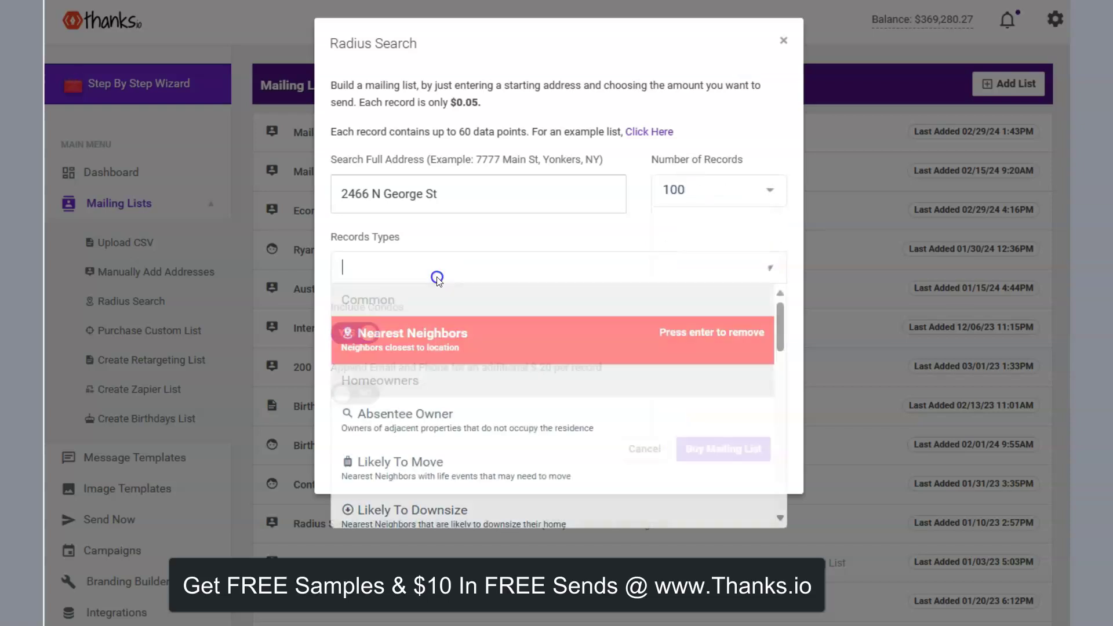
scroll(489, 395, "down", 2)
scroll(455, 400, "down", 1)
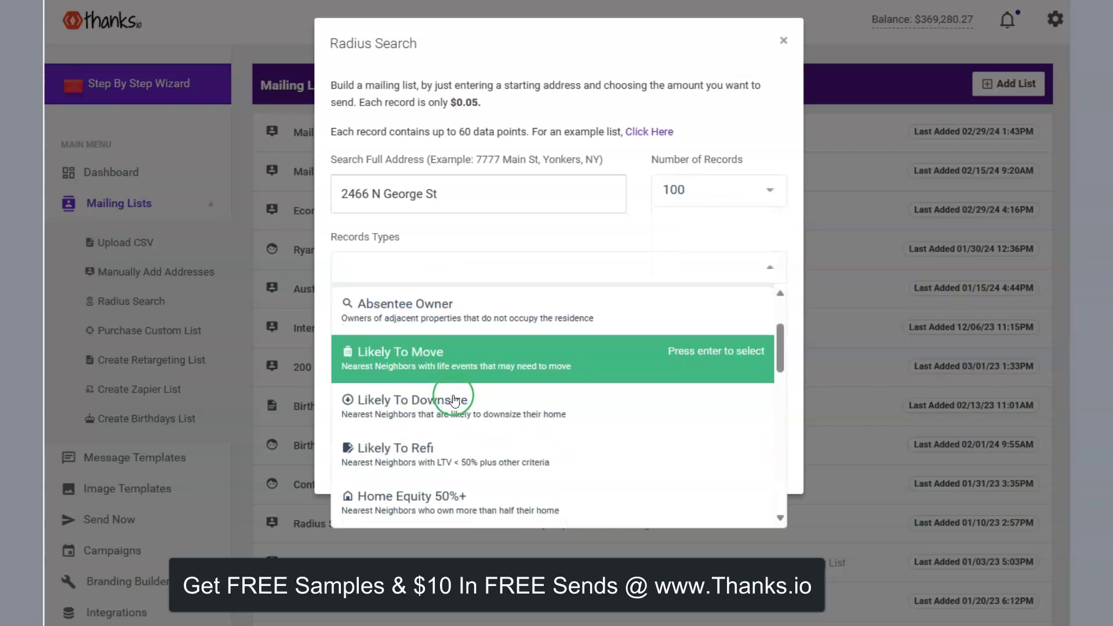
scroll(464, 446, "down", 2)
scroll(472, 430, "down", 1)
scroll(476, 433, "down", 4)
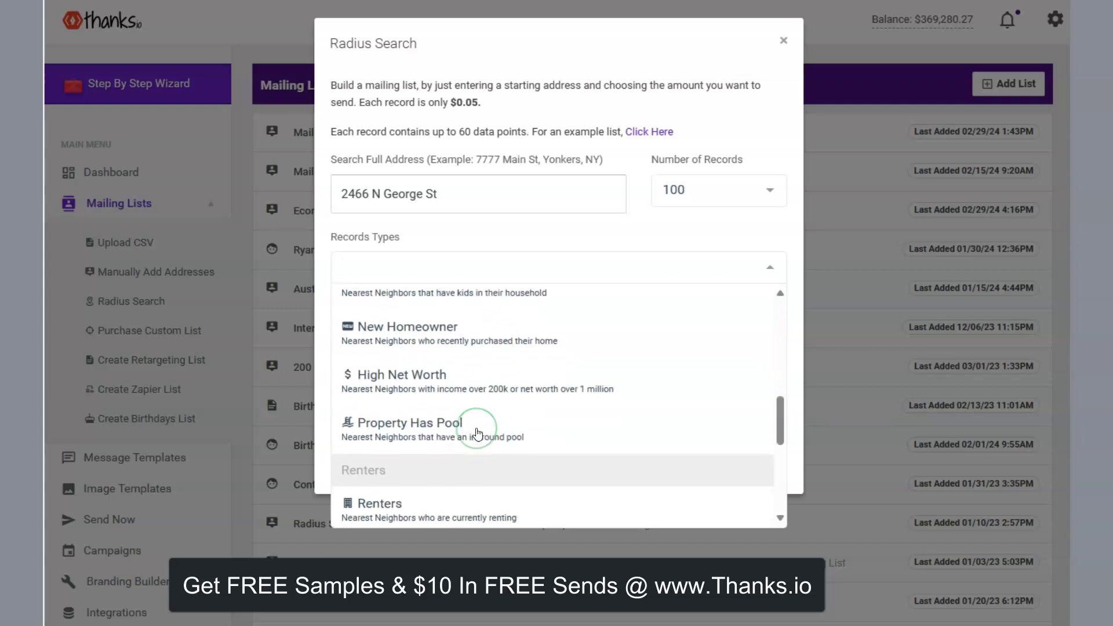
scroll(476, 432, "down", 2)
scroll(476, 432, "up", 3)
scroll(458, 415, "down", 4)
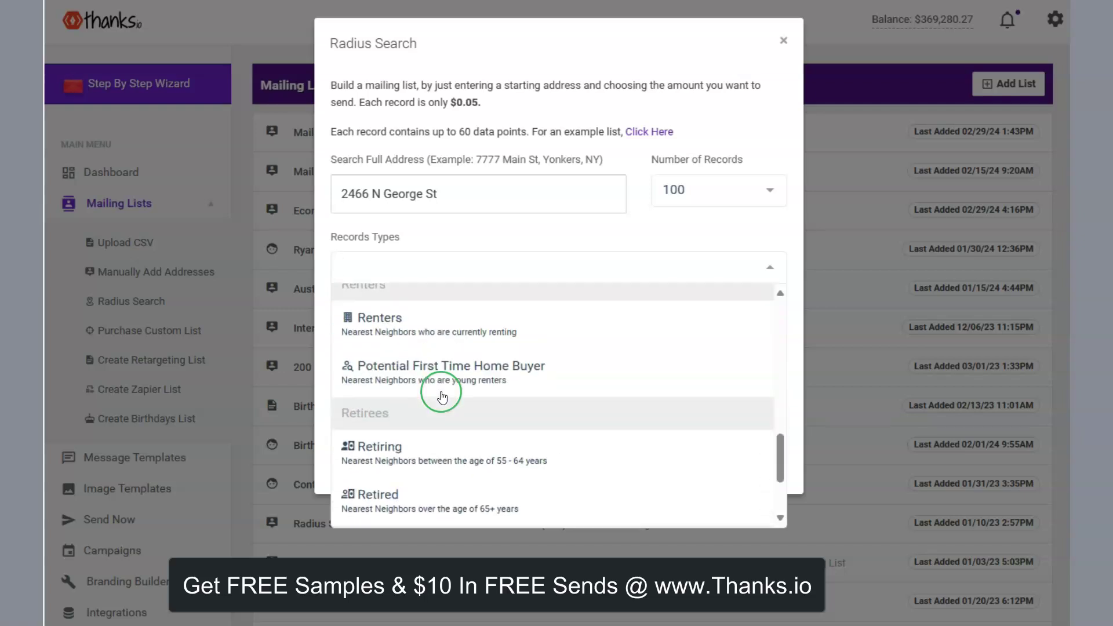
scroll(442, 397, "down", 1)
scroll(490, 446, "down", 1)
scroll(490, 447, "down", 2)
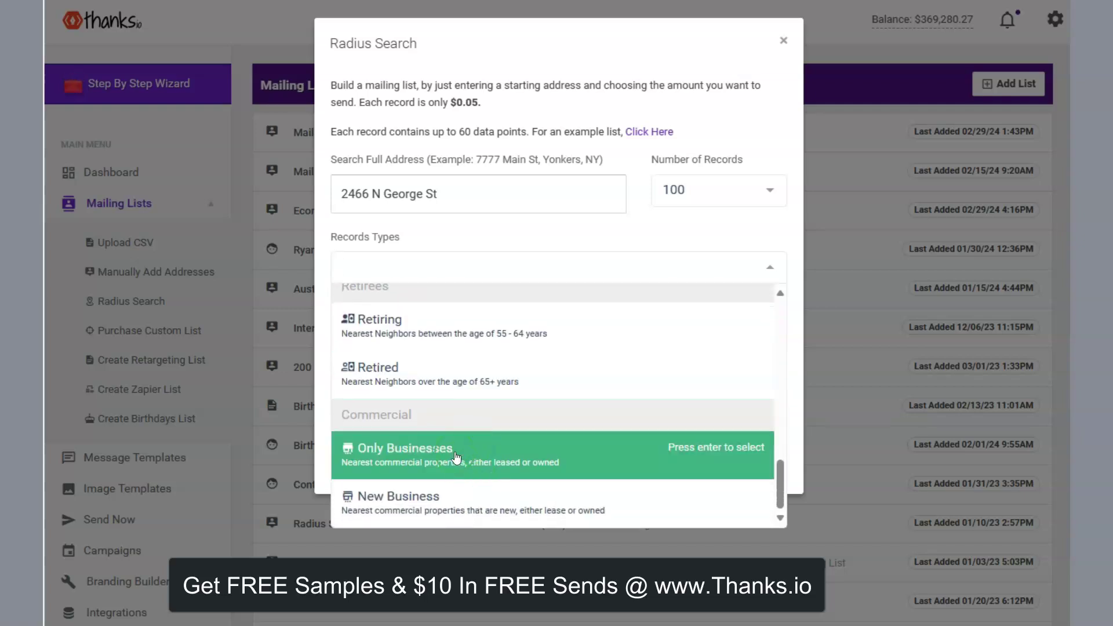
left_click(783, 40)
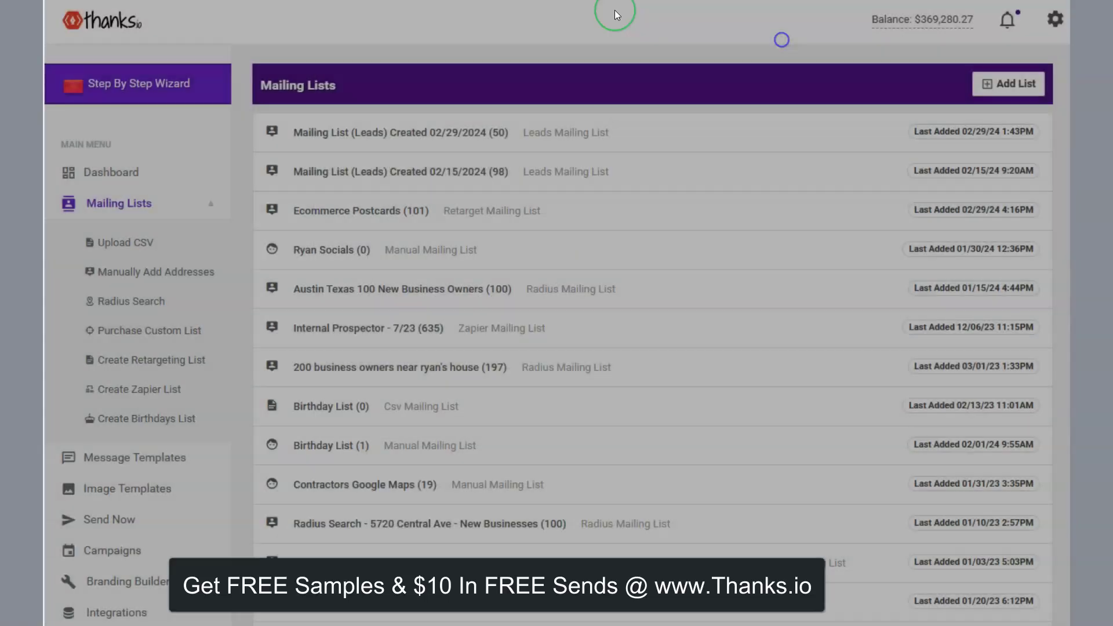
left_click(131, 335)
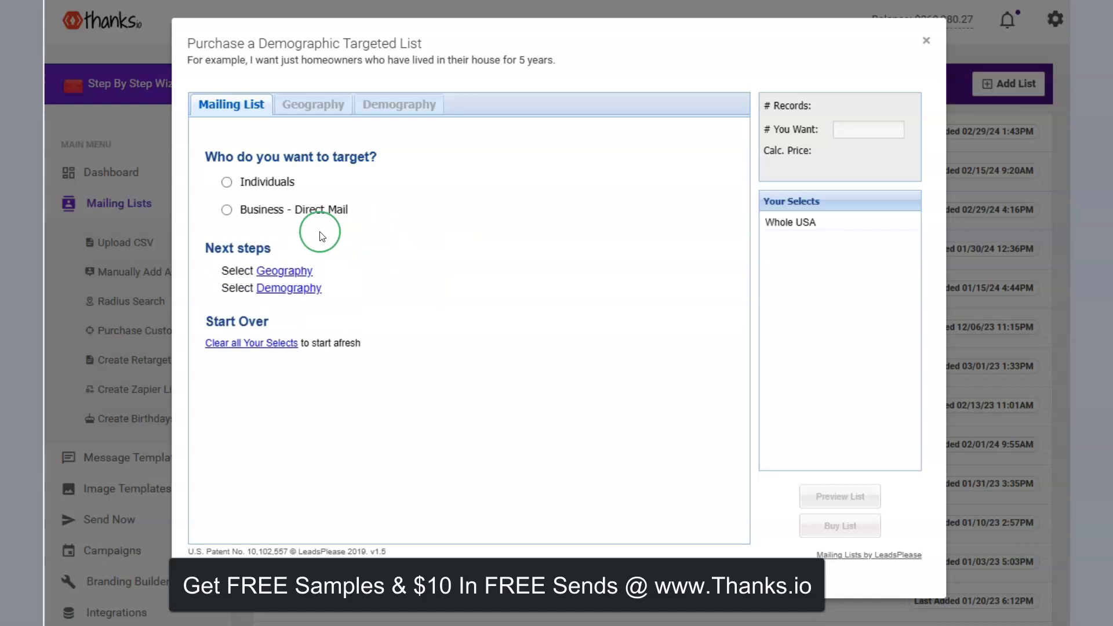
left_click(226, 210)
left_click(387, 113)
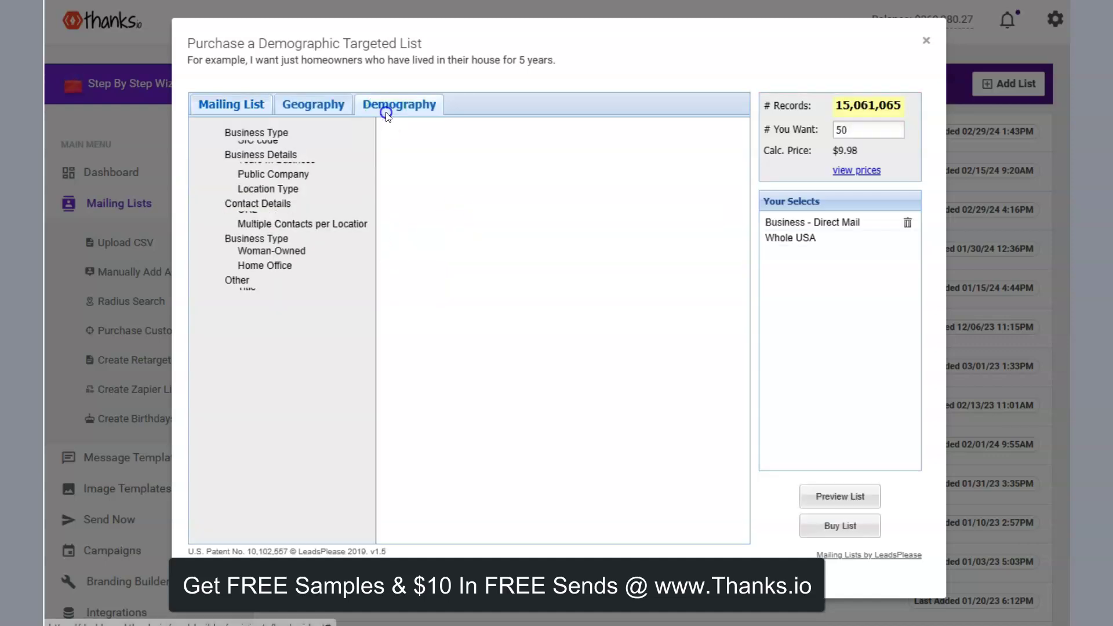
left_click(261, 208)
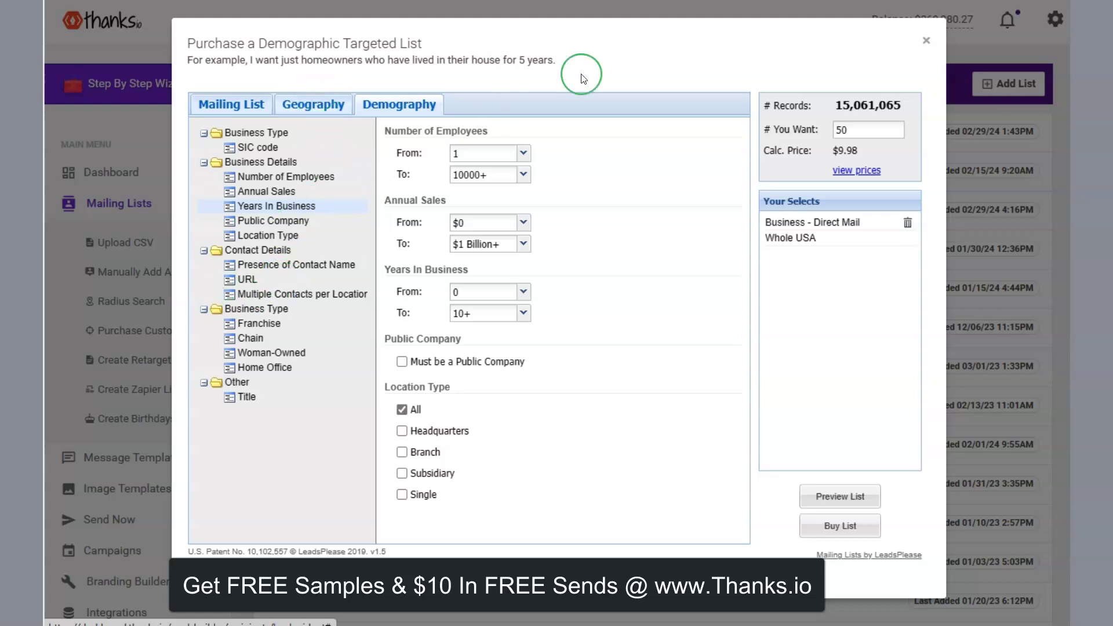
left_click(930, 42)
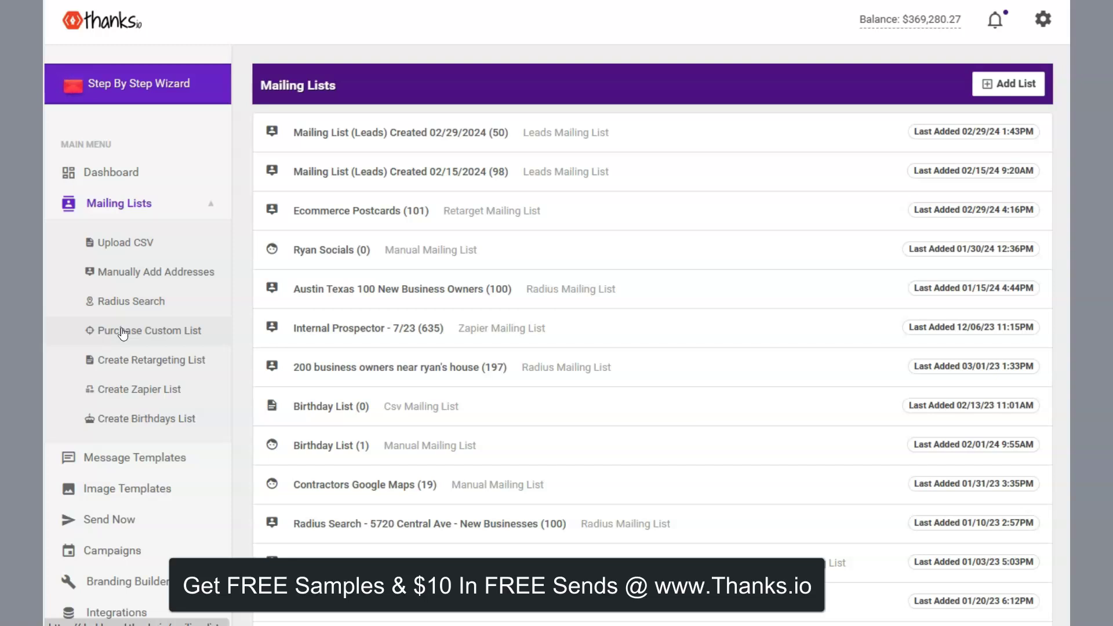
Step: Preview the Create Retargeting List form and cancel it without saving
scroll(122, 333, "down", 2)
left_click(146, 277)
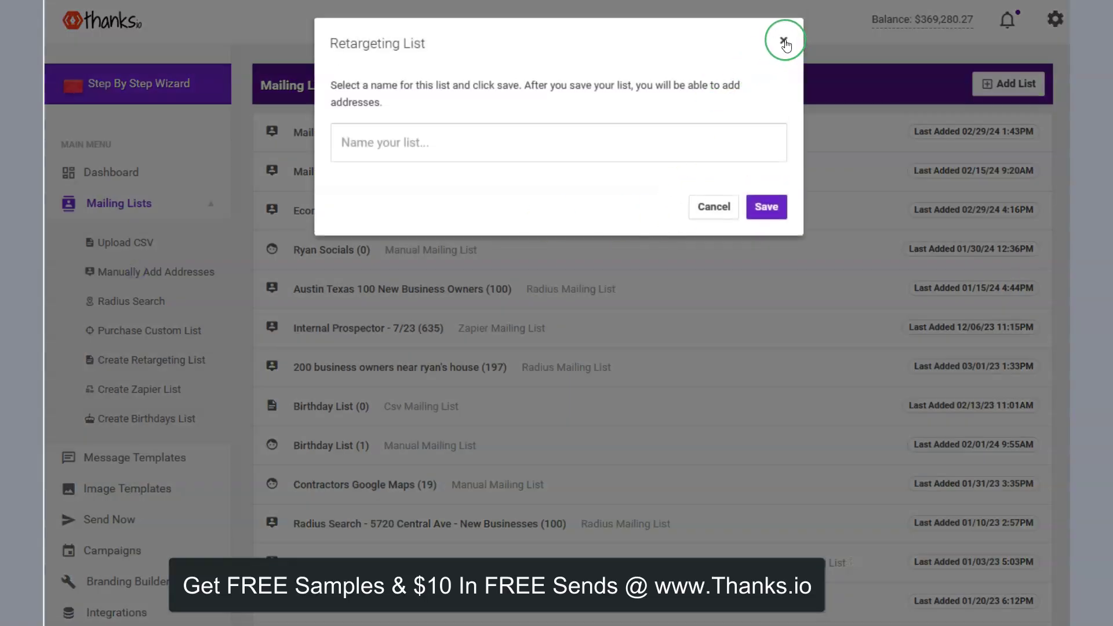
left_click(784, 40)
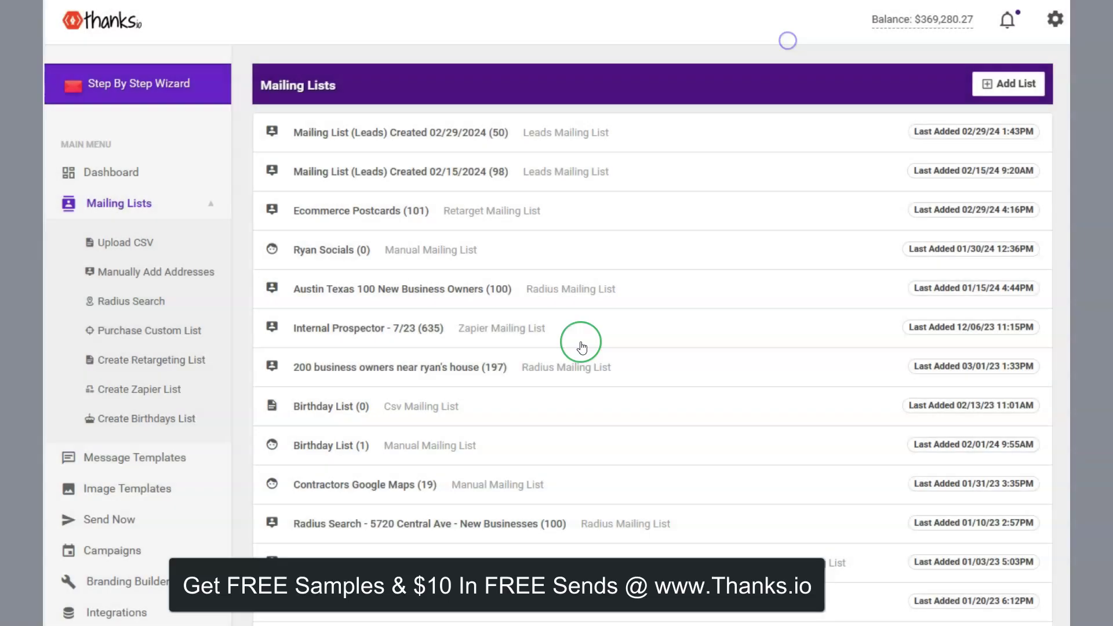
Step: Open the 02/29/2024 Leads mailing list and scroll through its 50 recipients
left_click(376, 142)
scroll(372, 311, "down", 8)
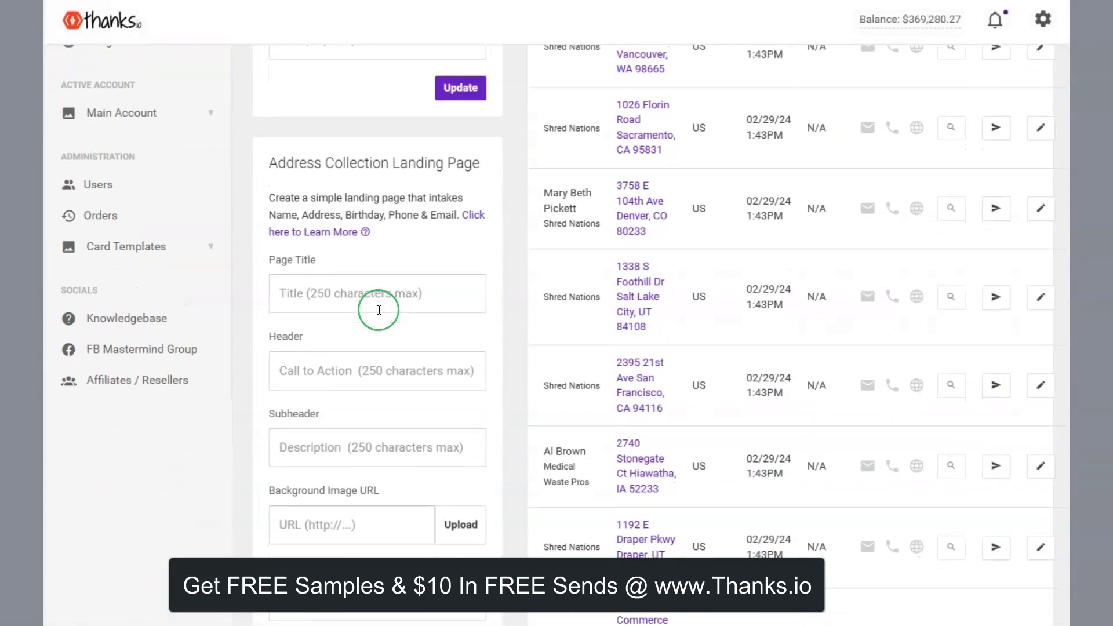
scroll(373, 311, "down", 8)
scroll(376, 310, "down", 8)
scroll(380, 319, "up", 5)
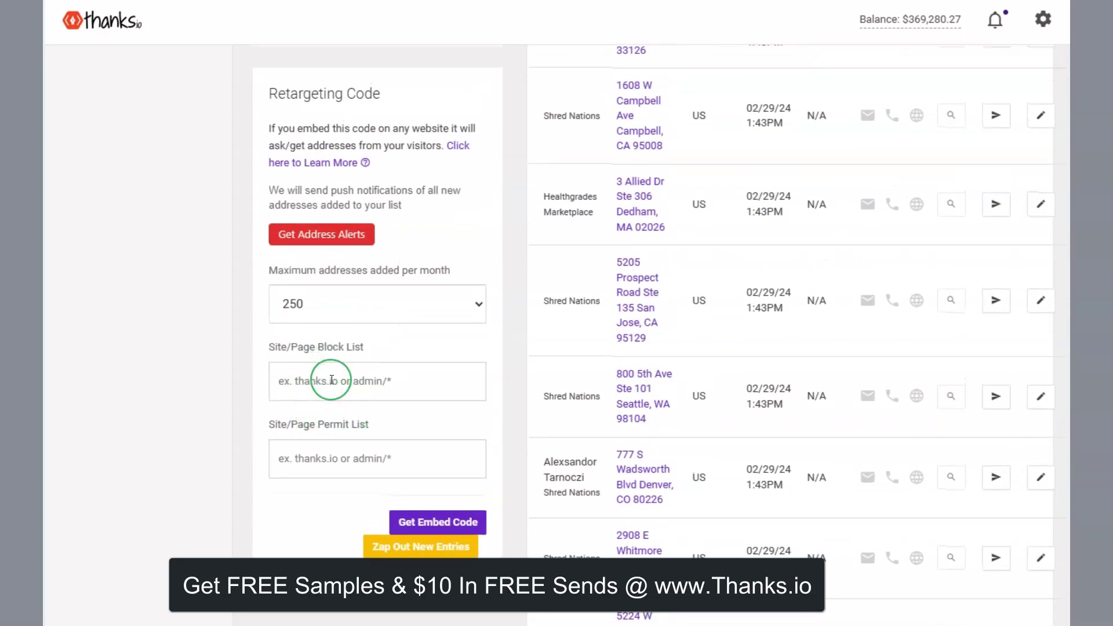
scroll(398, 450, "down", 3)
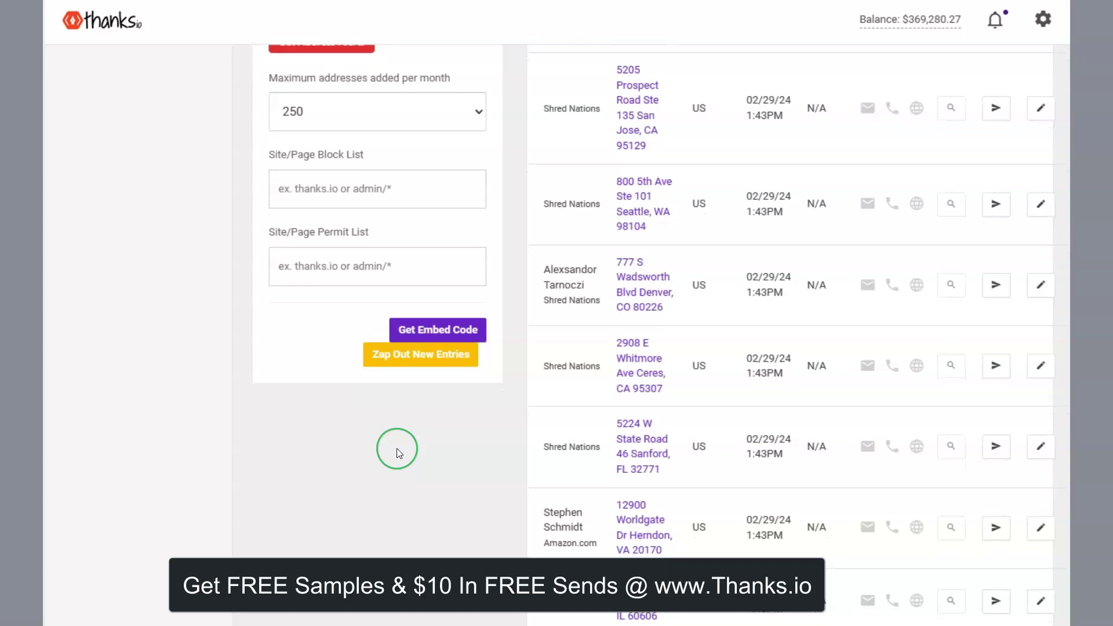
scroll(376, 435, "up", 4)
scroll(377, 435, "up", 3)
scroll(443, 454, "up", 5)
scroll(440, 493, "up", 5)
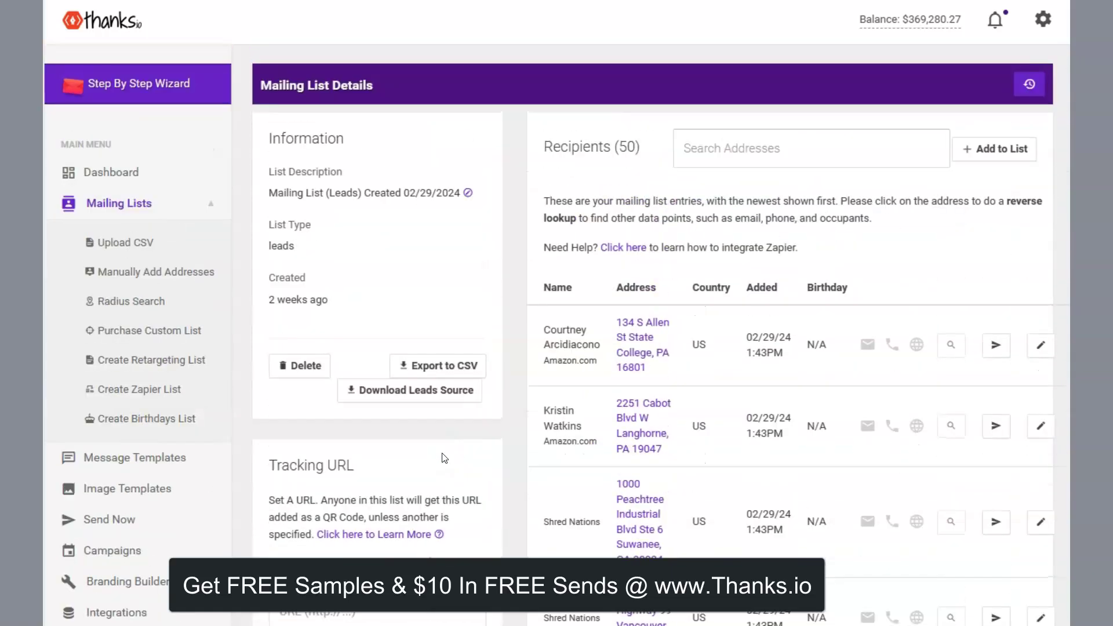
Step: Load the thanks.io homepage and dismiss autofill on the free-samples Mailing Address field
key("ctrl+l")
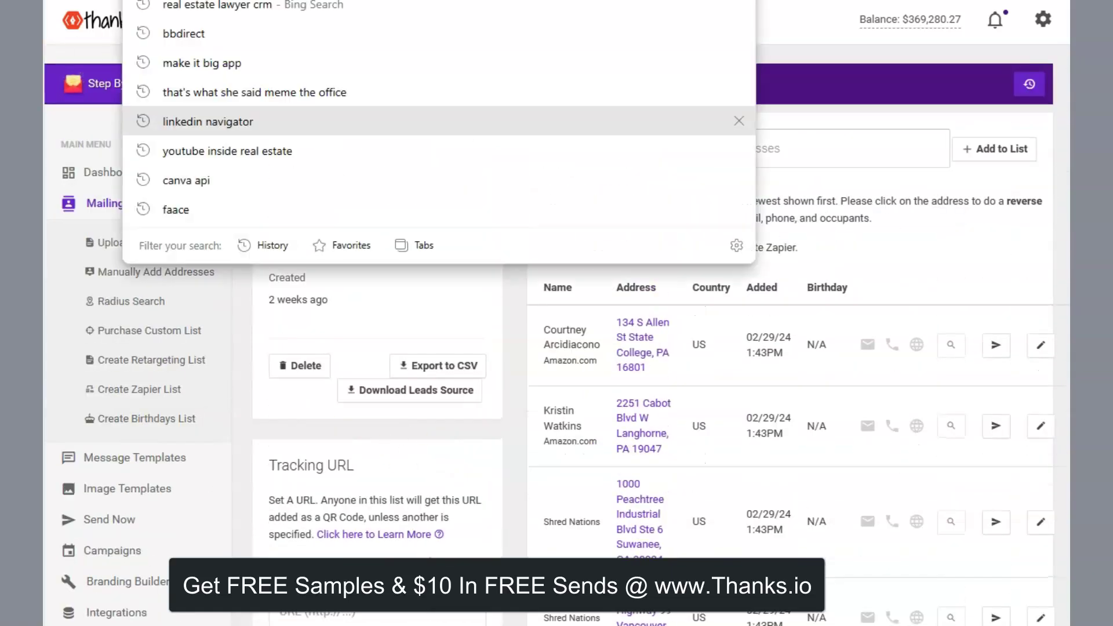
type("thanks.")
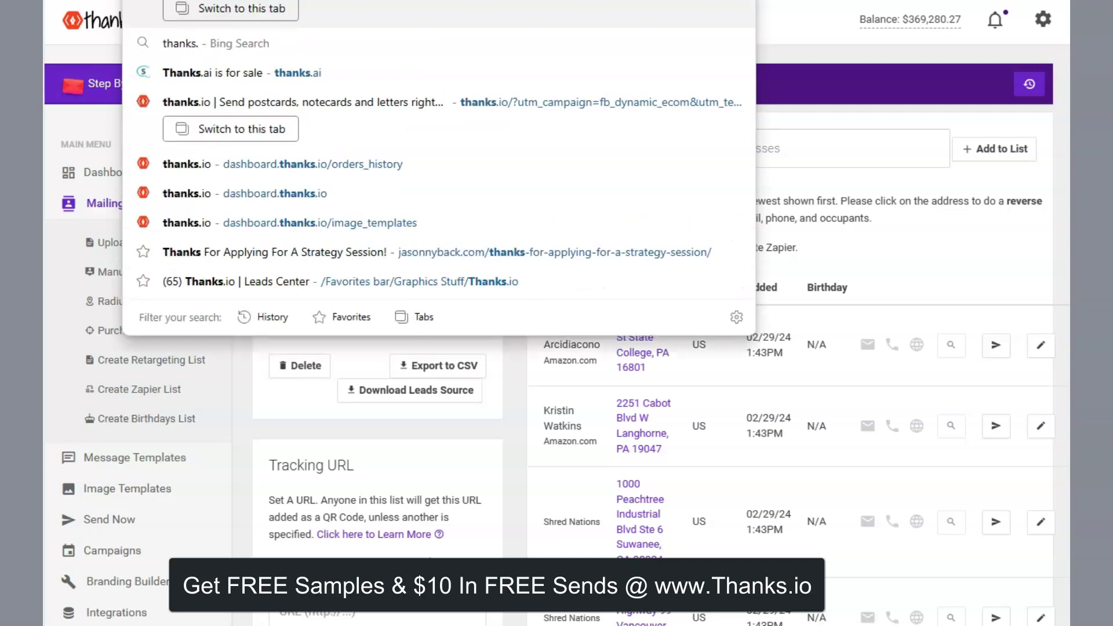
type("io")
key("Return")
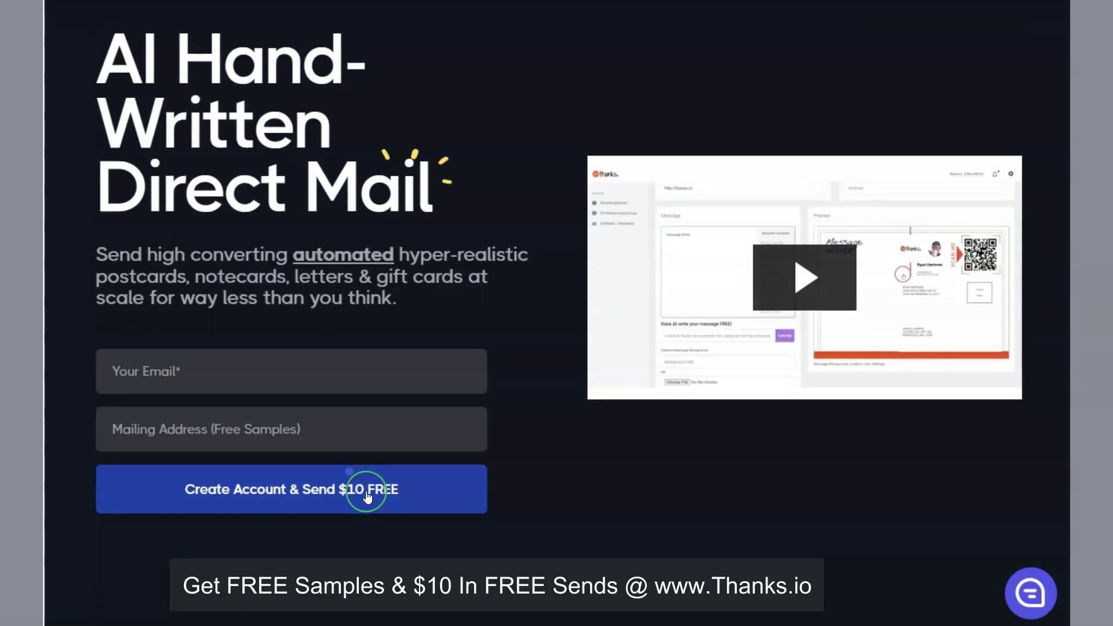
left_click(174, 443)
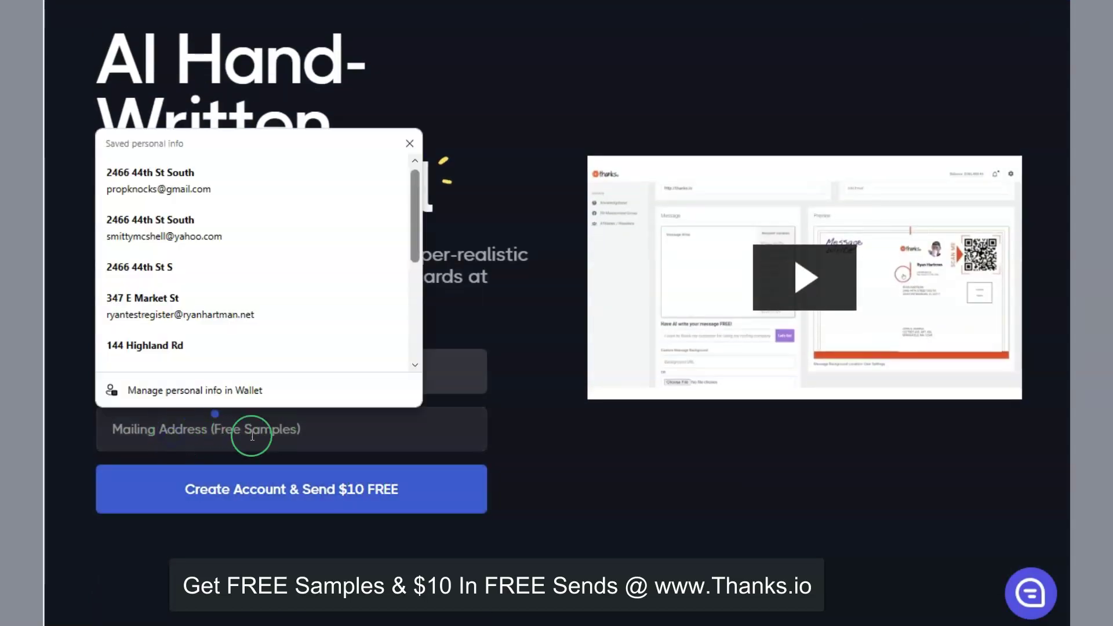
left_click(734, 519)
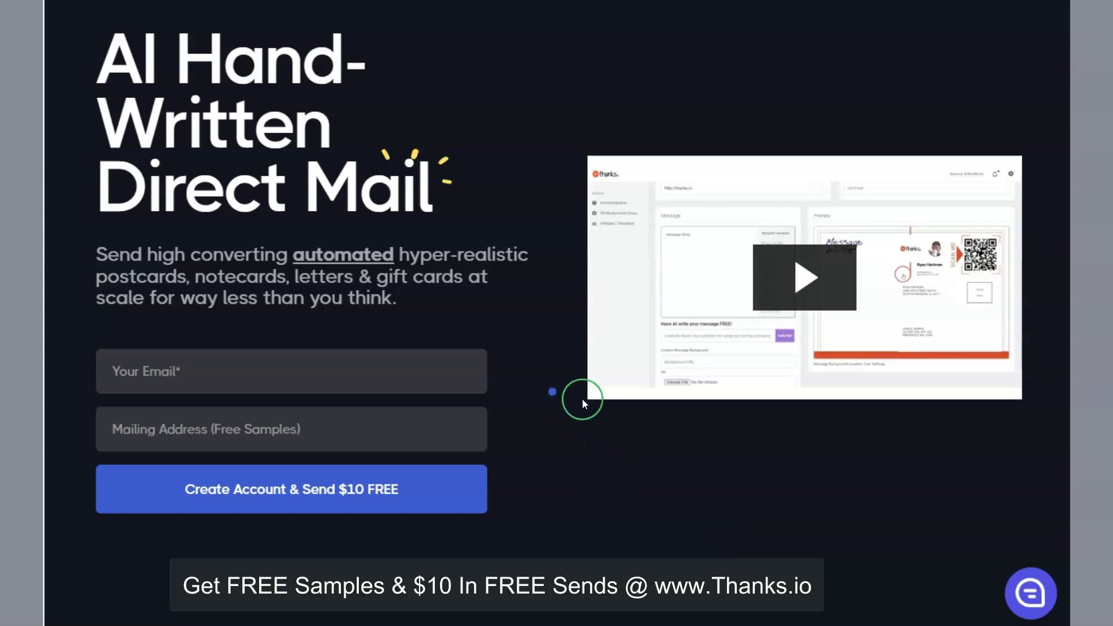
Step: Scroll through the homepage's hand-written direct mail, postcard and automation-partner sections
scroll(582, 399, "up", 3)
scroll(618, 406, "down", 5)
scroll(617, 408, "down", 3)
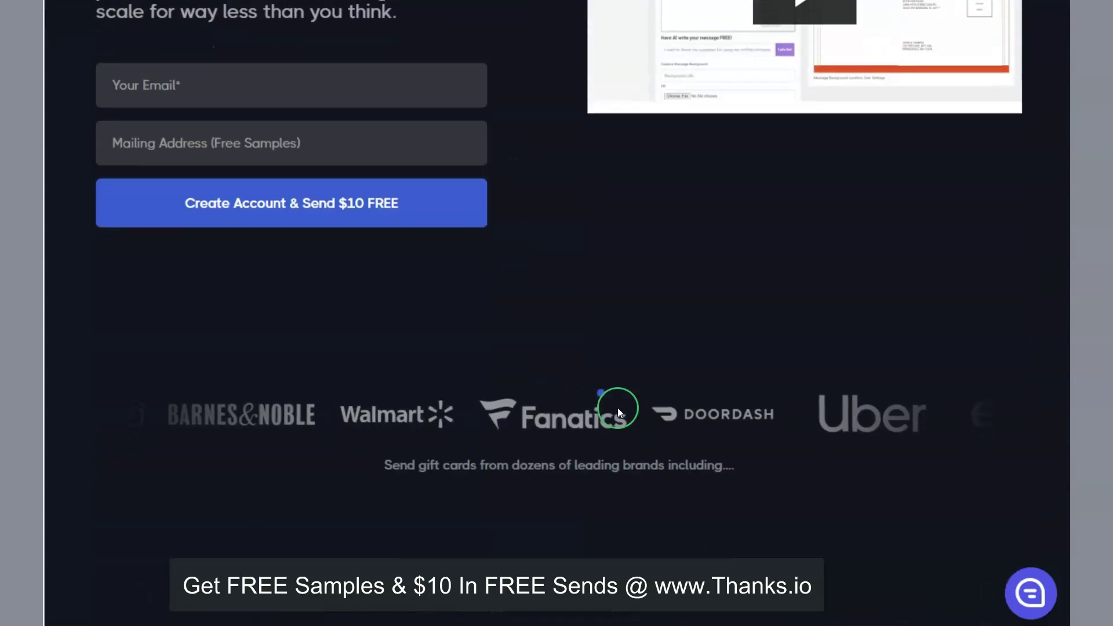
scroll(617, 408, "up", 8)
scroll(348, 422, "down", 2)
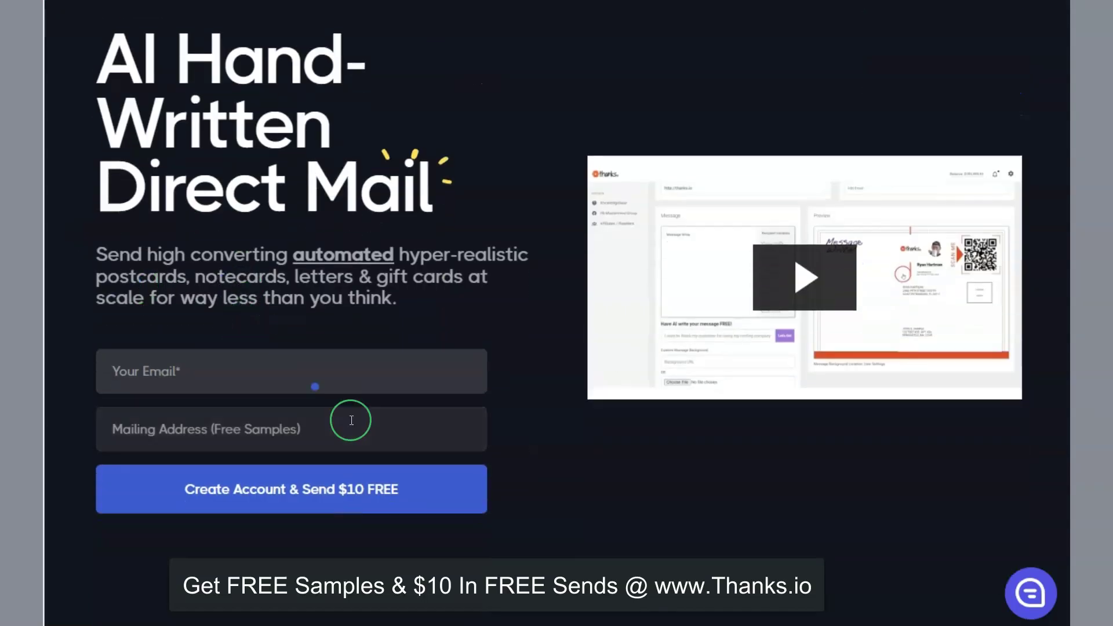
scroll(323, 409, "down", 5)
scroll(332, 410, "down", 4)
scroll(334, 411, "down", 5)
scroll(335, 411, "down", 5)
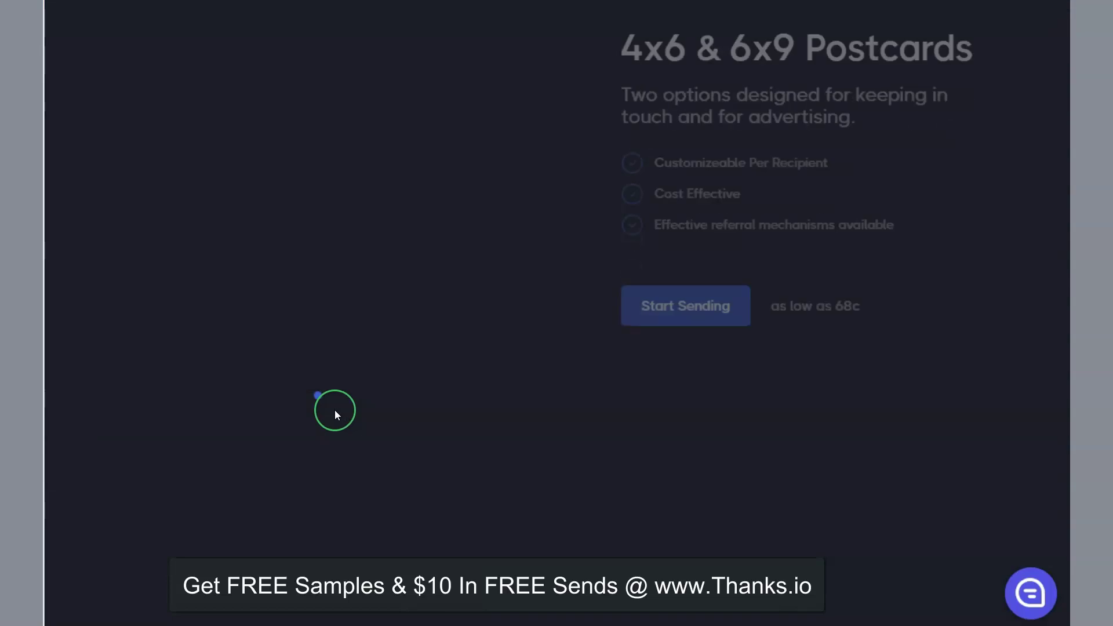
scroll(336, 411, "down", 5)
scroll(338, 411, "down", 5)
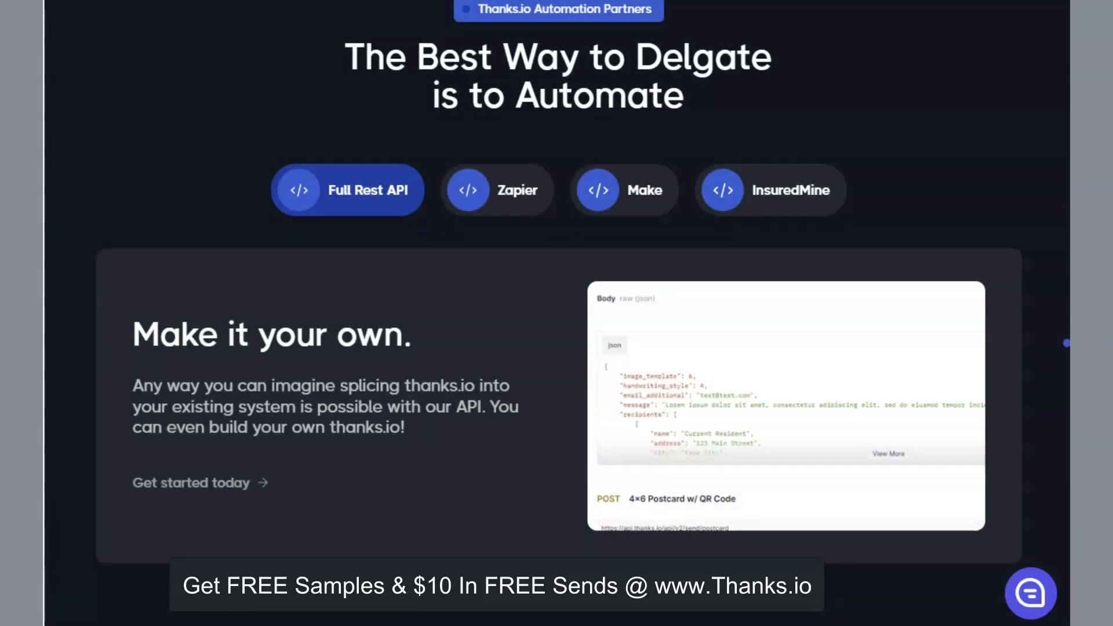